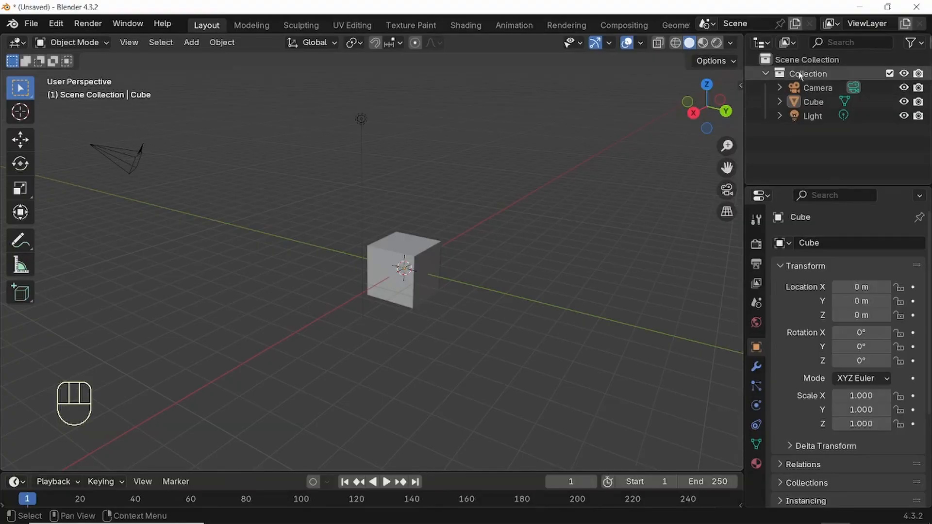
- Create a new collection directly under the Scene Collection and name it Meshes
right_click(799, 76)
left_click(742, 58)
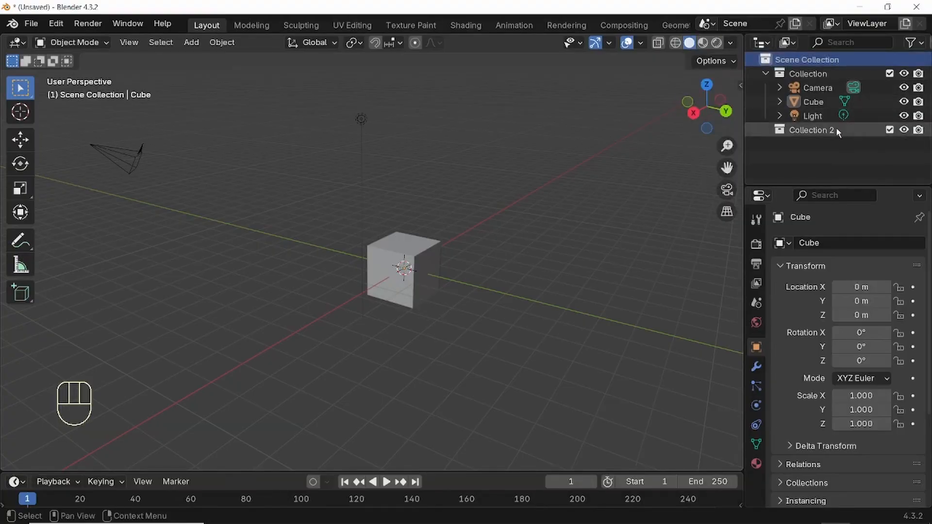
double_click(835, 130)
type("Meshes")
key("Return")
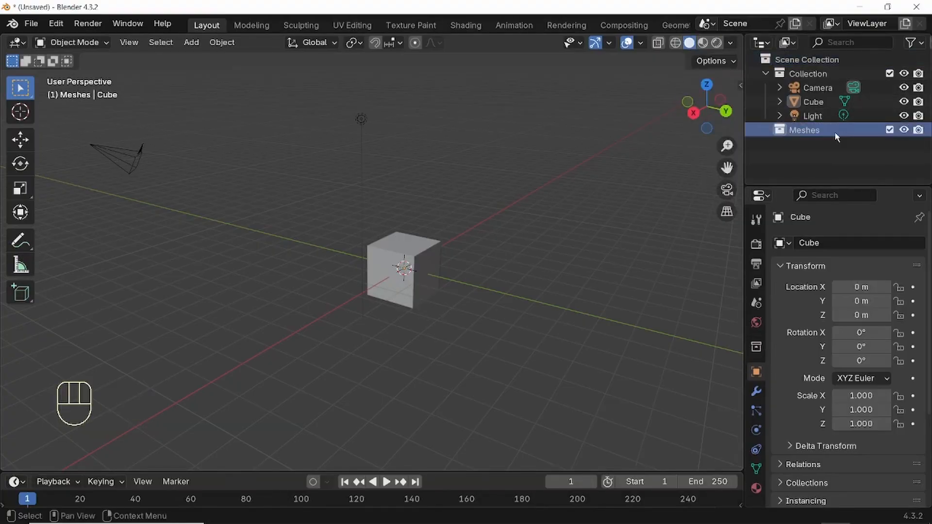
- Move the cube into the Meshes collection, and hide and collapse the original Collection holding the camera and light
left_click_drag(810, 102, 806, 129)
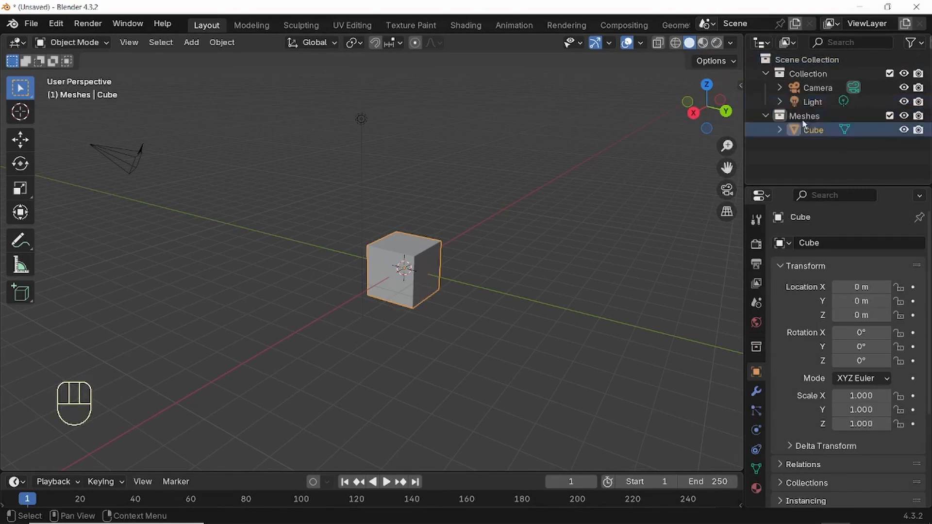
left_click(903, 73)
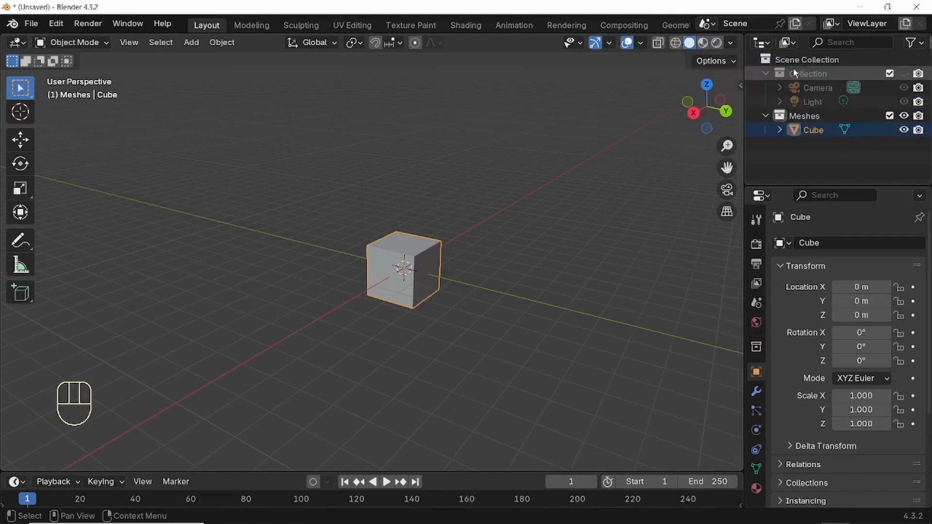
left_click(765, 74)
- Show the cube's item transform values beside the viewport and scale the cube by 0.5 along the global Z axis
middle_click_drag(467, 290, 438, 293)
scroll(429, 299, "up", 4)
middle_click_drag(396, 266, 340, 255, "alt")
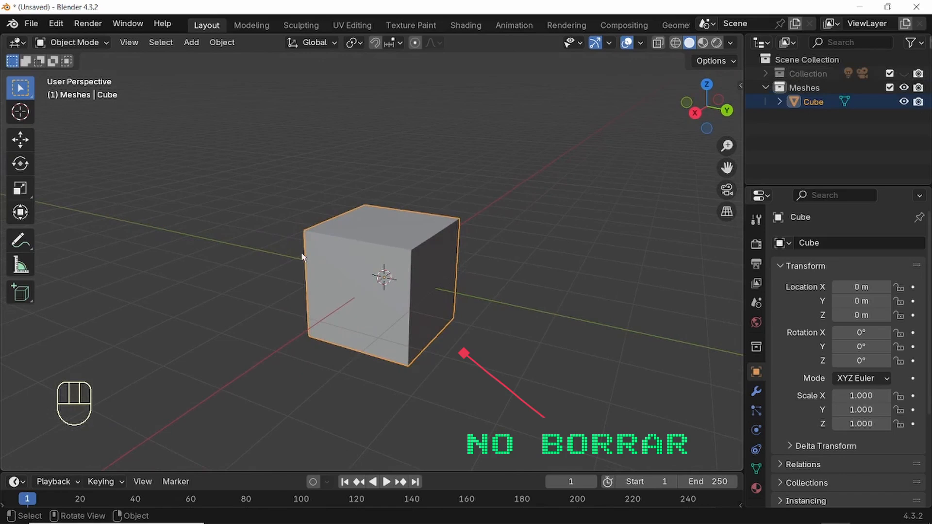
left_click(737, 87)
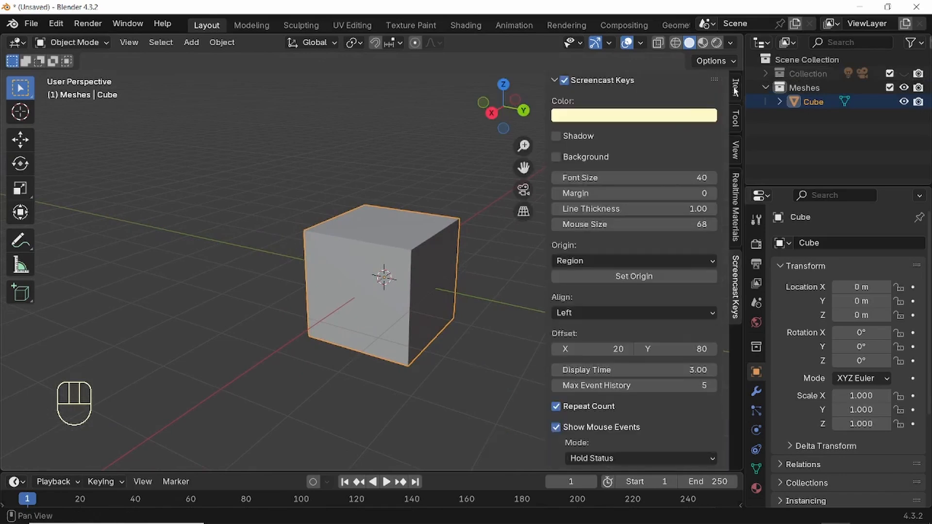
left_click(735, 89)
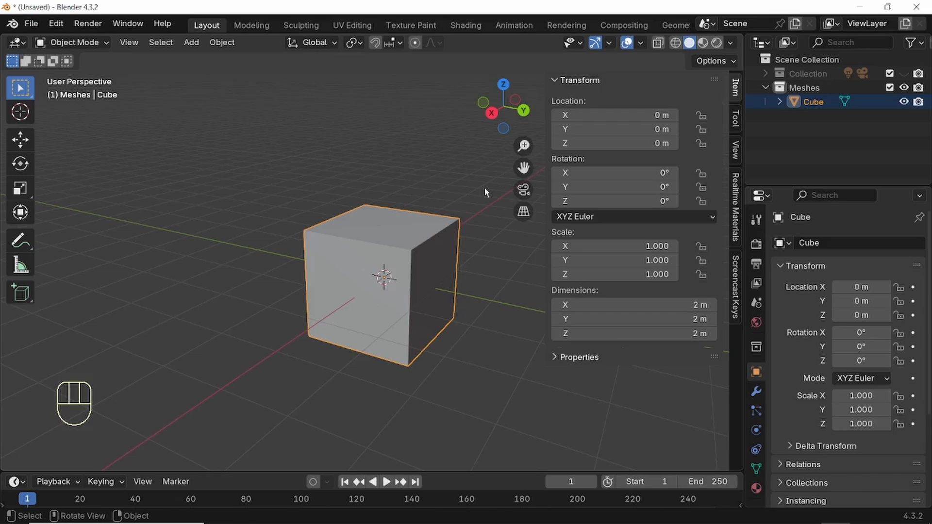
key("s")
key("z")
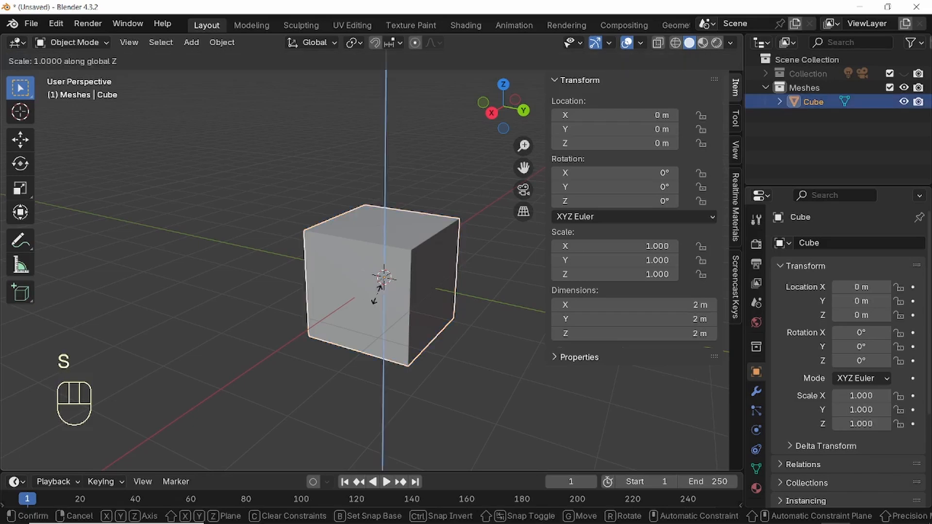
type(".5")
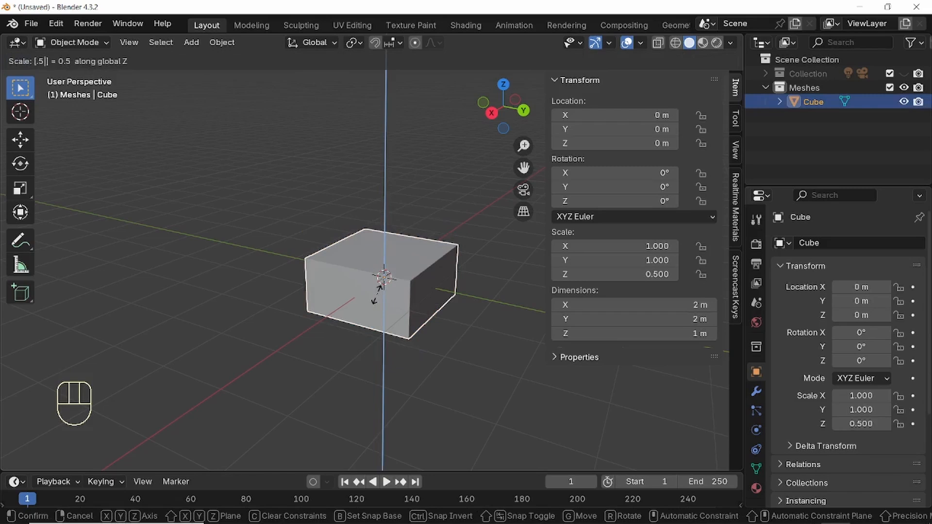
key("Return")
- Widen the cube equally on X and Y to about 2.77 m, keeping Z locked, and apply its scale
left_click(391, 295)
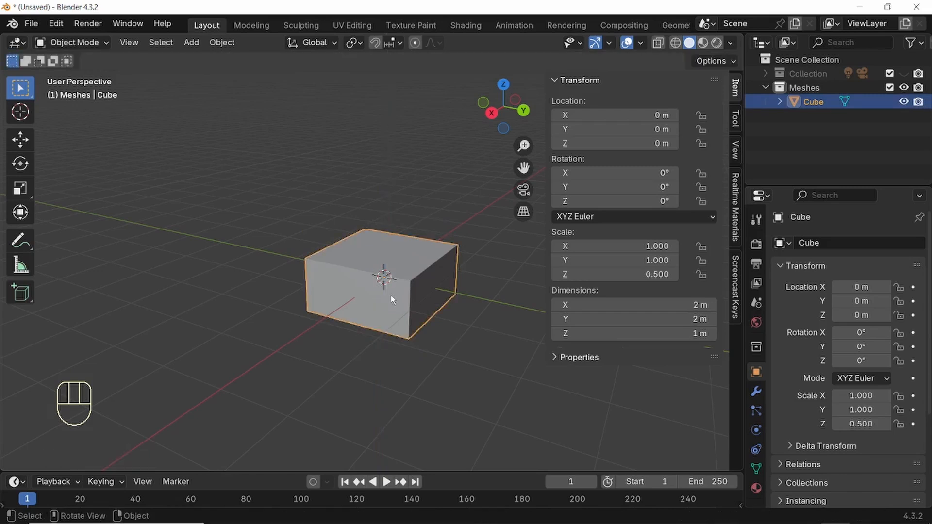
key("s")
key("shift+z")
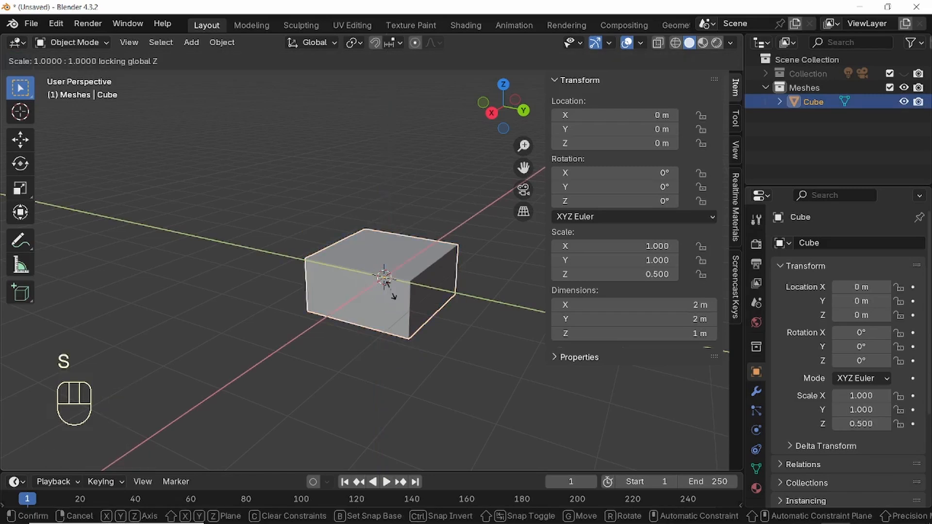
key("shift")
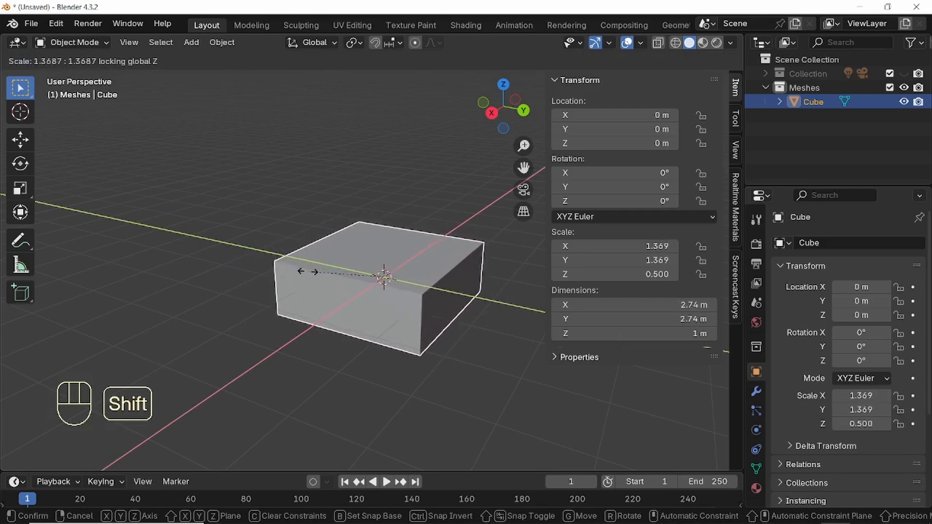
left_click(309, 273)
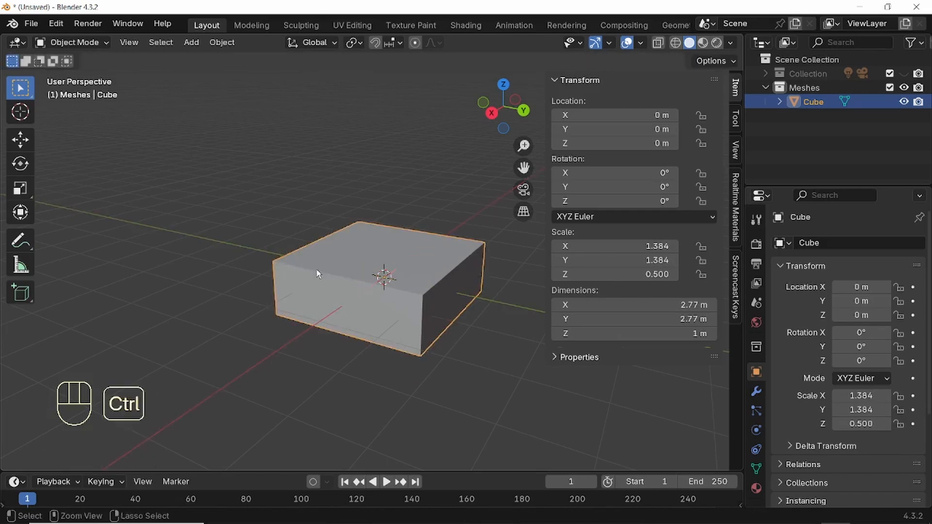
key("ctrl+a")
left_click(239, 296)
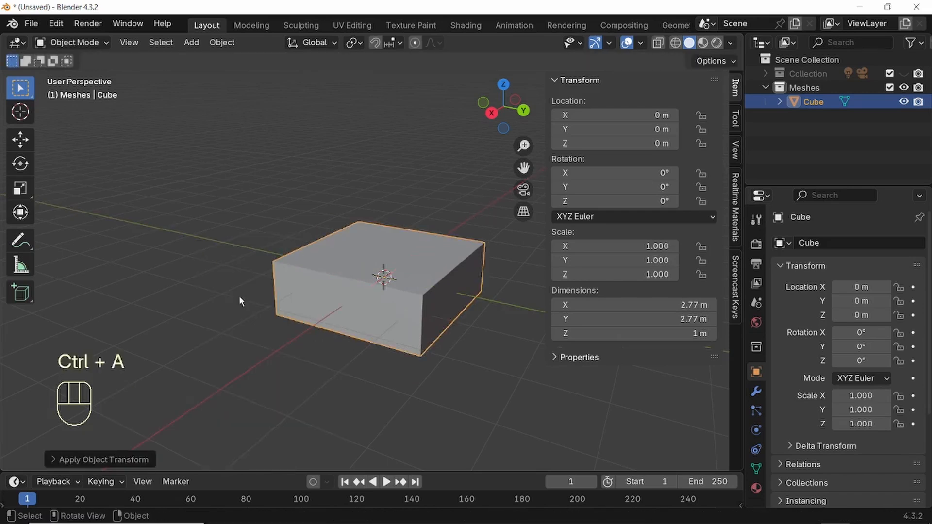
- Set the block's object origin to its bottom face in Edit Mode and return to Object Mode
middle_click_drag(422, 265, 302, 250, "alt")
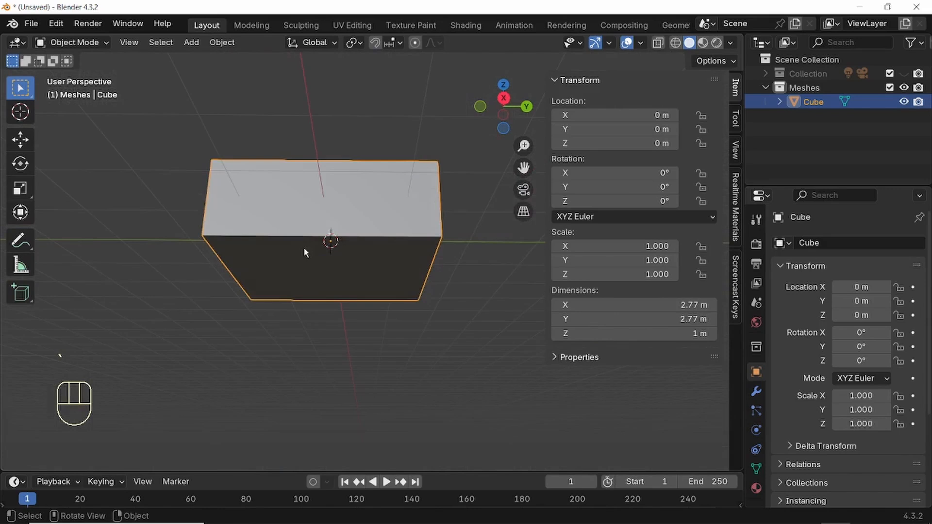
key("Tab")
left_click(352, 274)
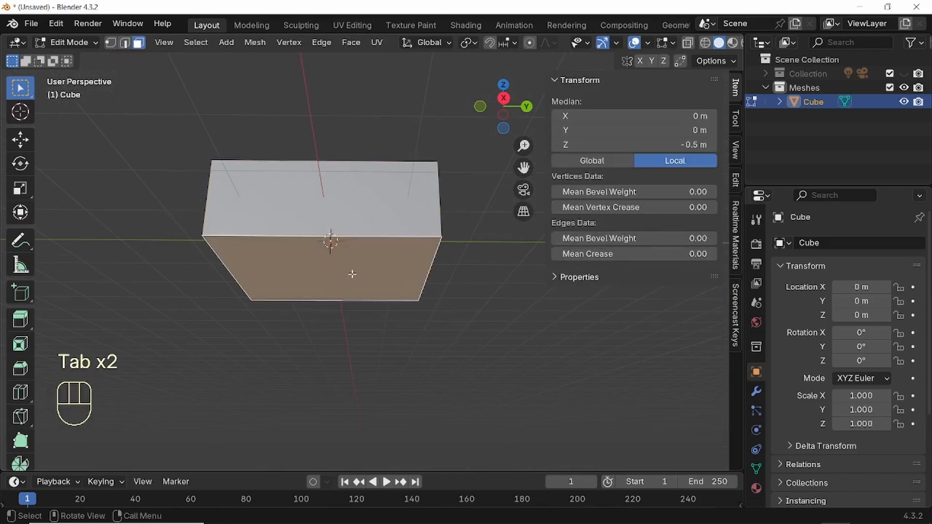
key("shift+s")
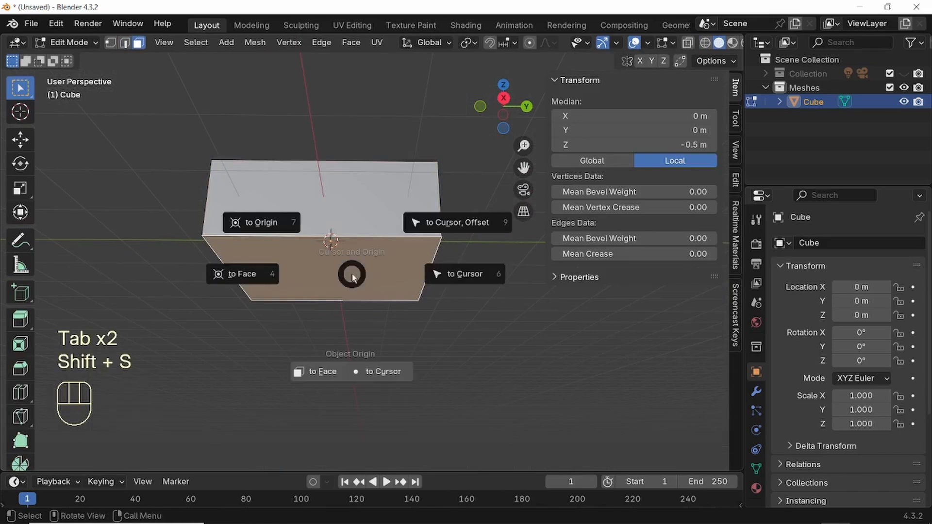
left_click(317, 371)
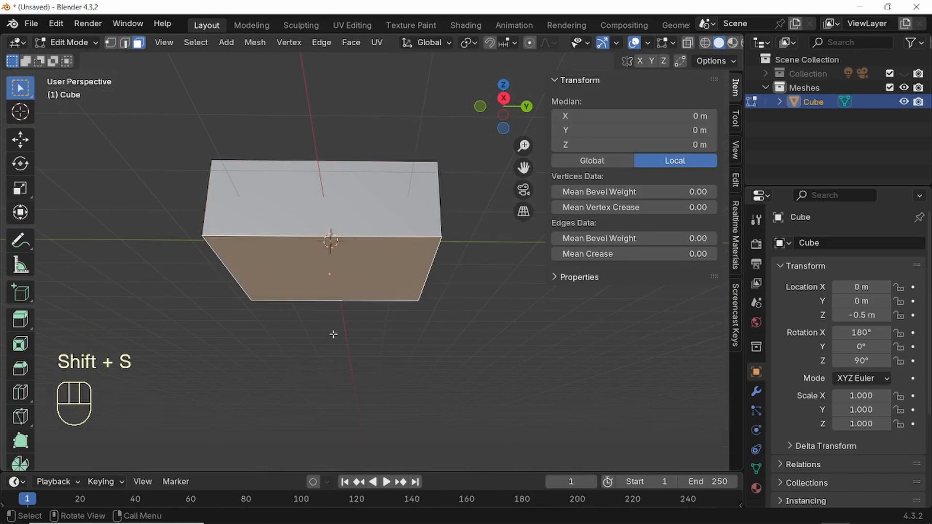
key("Tab")
- Snap the block to the 3D cursor with offset so its base sits at the world origin
middle_click_drag(374, 260, 390, 307)
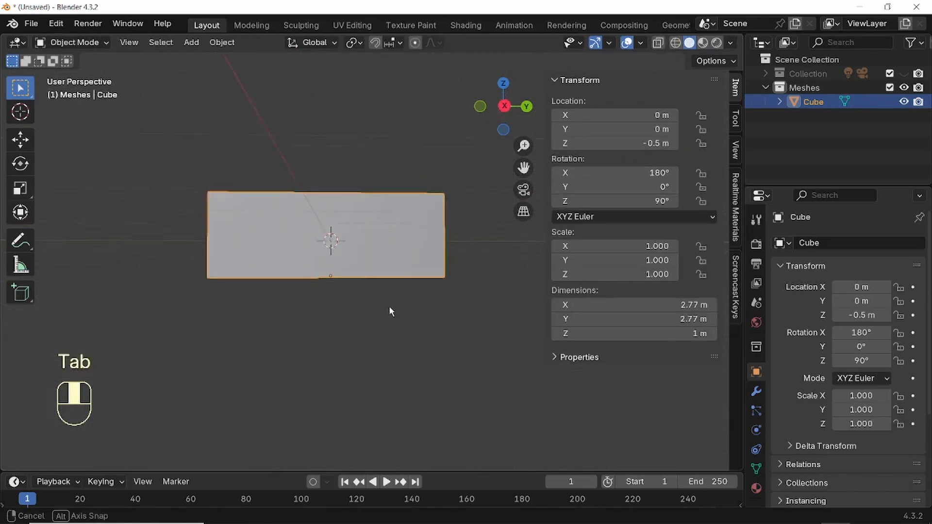
key("shift+s")
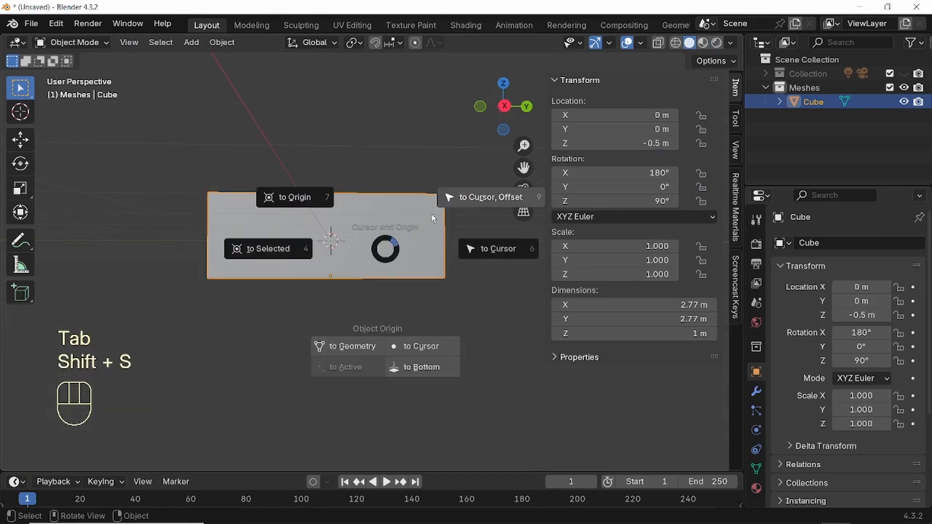
left_click(477, 197)
- Bevel all edges of the block slightly with a single segment and return to Object Mode
middle_click_drag(428, 236, 403, 291)
key("grave")
left_click(421, 259)
middle_click_drag(368, 244, 403, 339, "alt")
middle_click_drag(383, 289, 406, 348)
key("Tab")
key("a")
key("a")
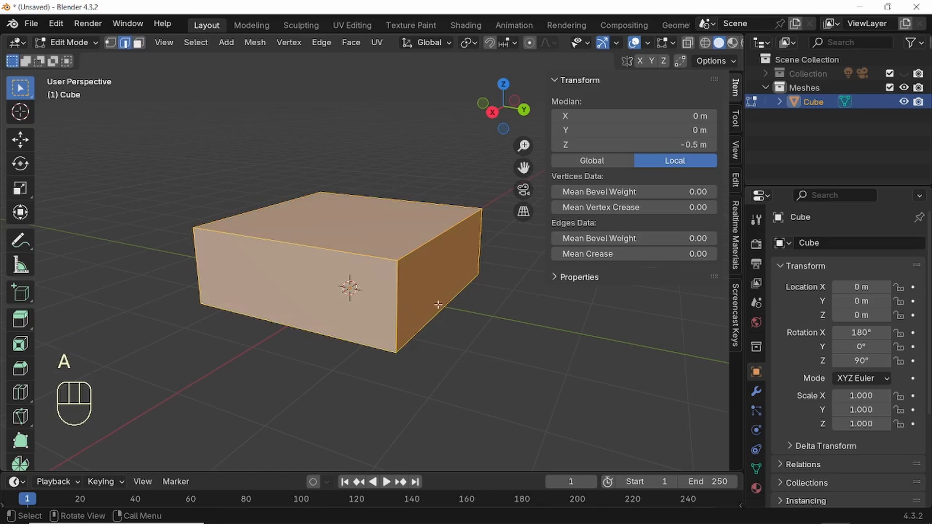
key("ctrl")
key("ctrl+b")
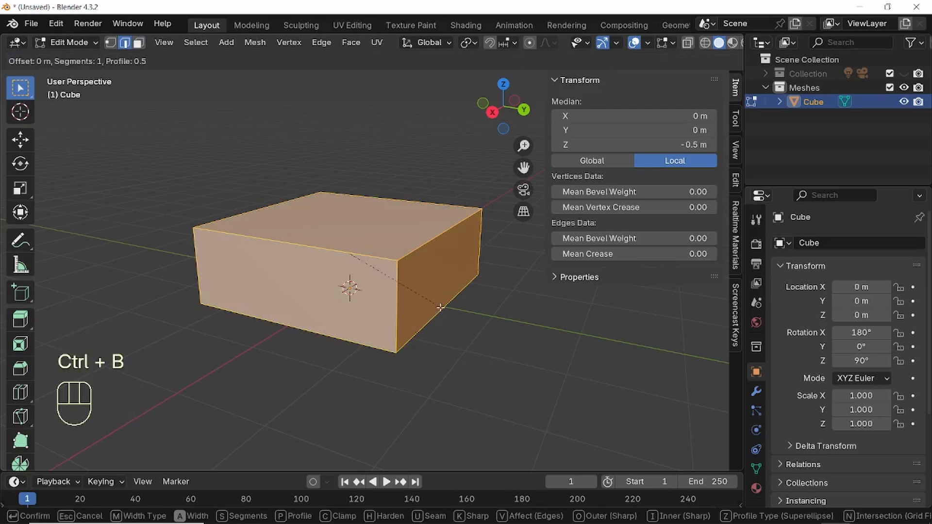
left_click(445, 311)
mouse_move(472, 321)
middle_mouse_down()
mouse_move(476, 331)
mouse_move(383, 274)
middle_mouse_up()
key("Tab")
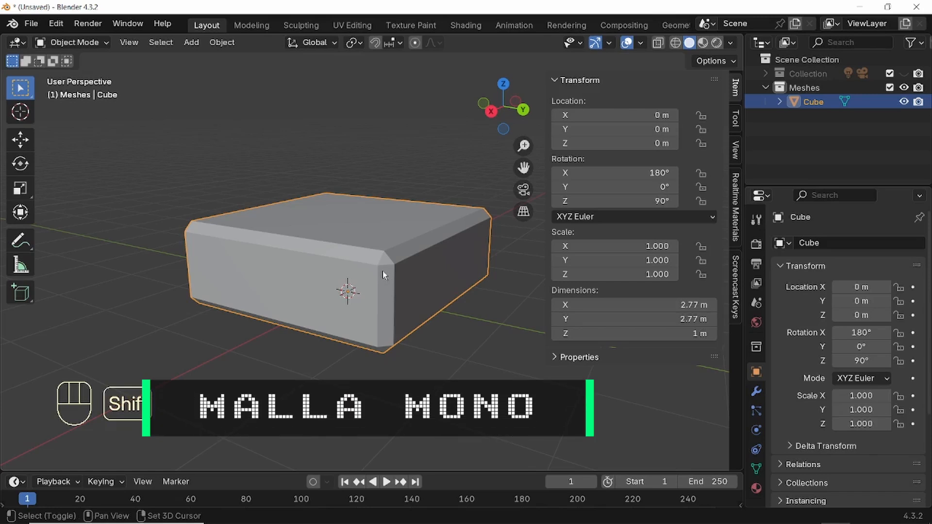
- Add a Monkey mesh and raise it about 1.97 m along Z so its chin rests on the block
key("shift+a")
mouse_move(355, 238)
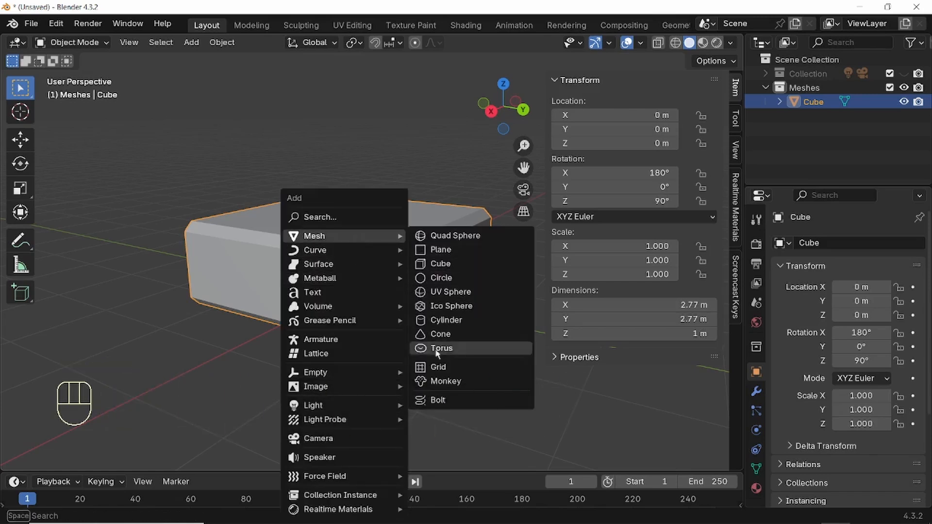
left_click(443, 381)
middle_click_drag(377, 289, 335, 394)
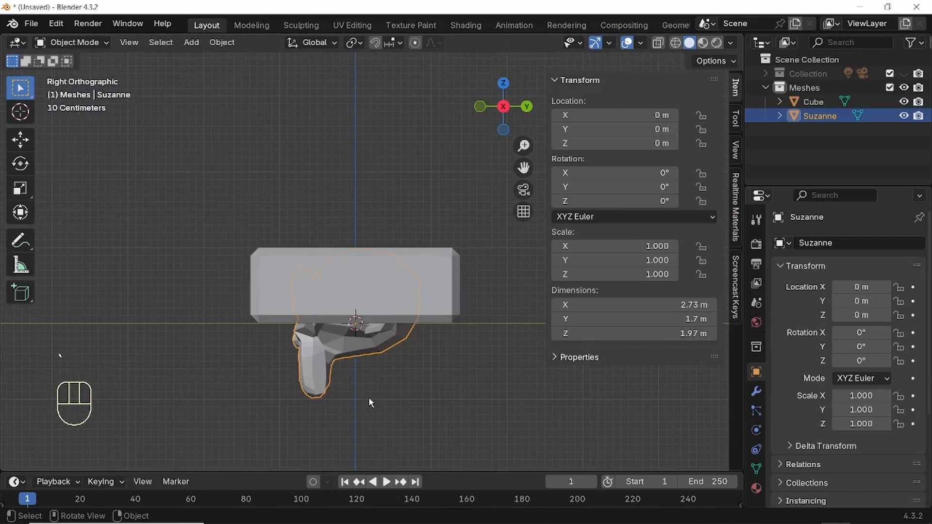
key("g")
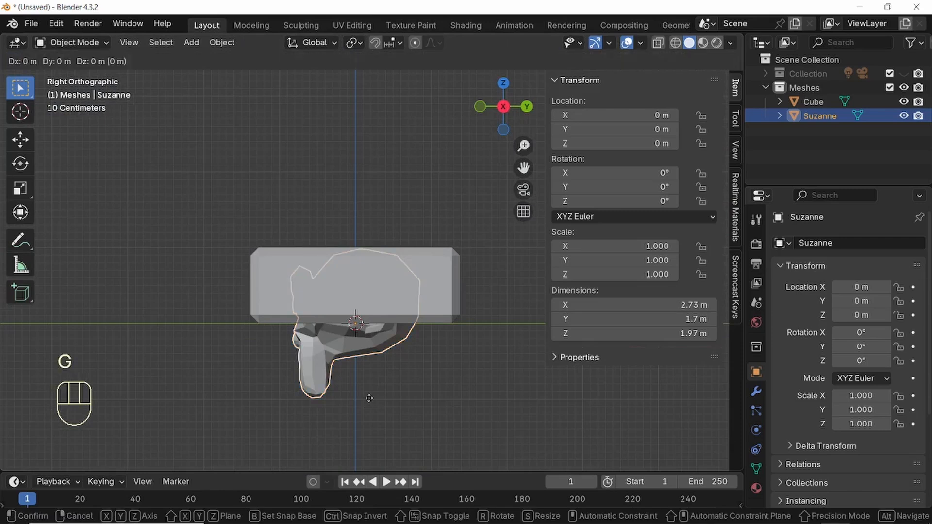
key("z")
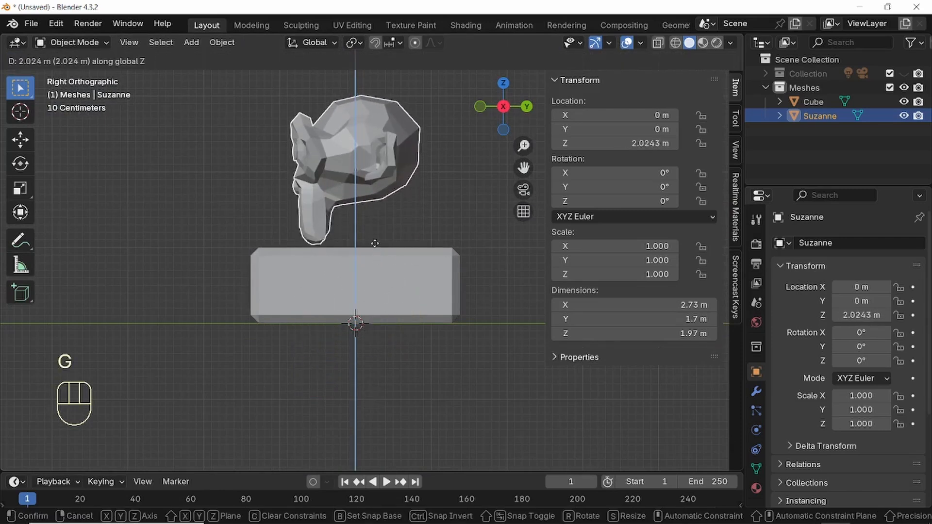
left_click(370, 251)
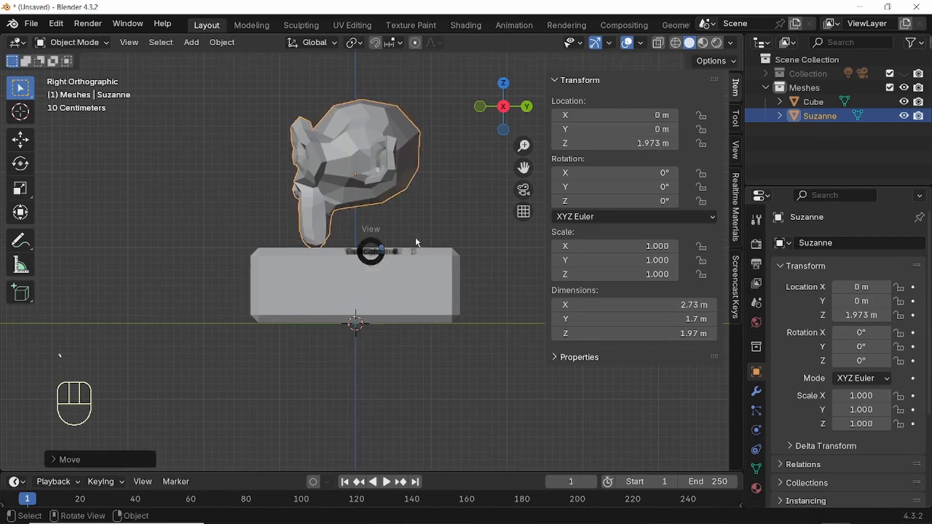
- Shift the monkey to about Y -0.53 m, Z 1.99 m, and tilt it about -33.5° around the global X axis
scroll(331, 269, "up", 5)
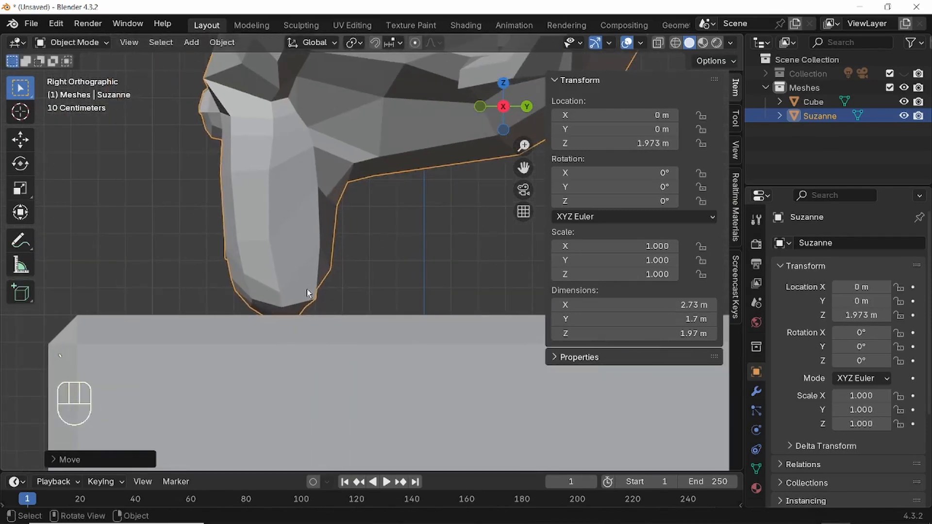
key("g")
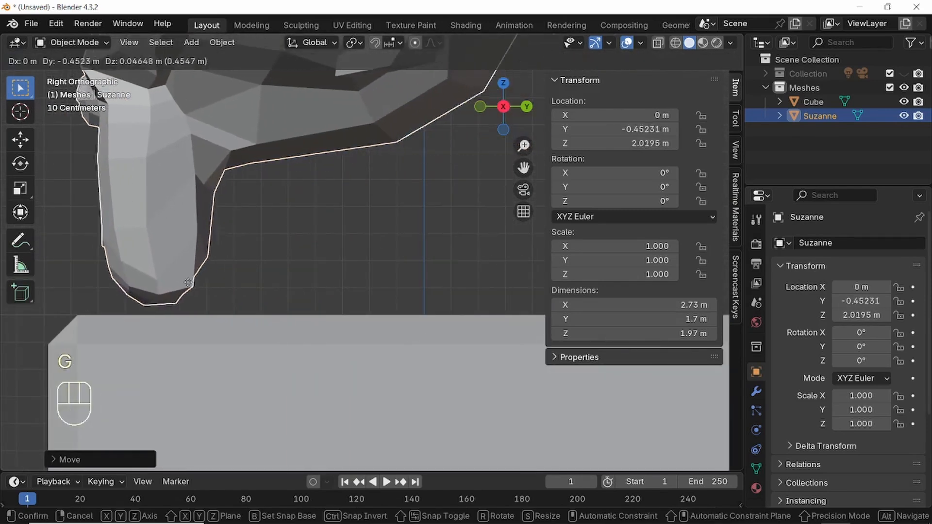
scroll(300, 269, "down", 4)
key("r")
key("x")
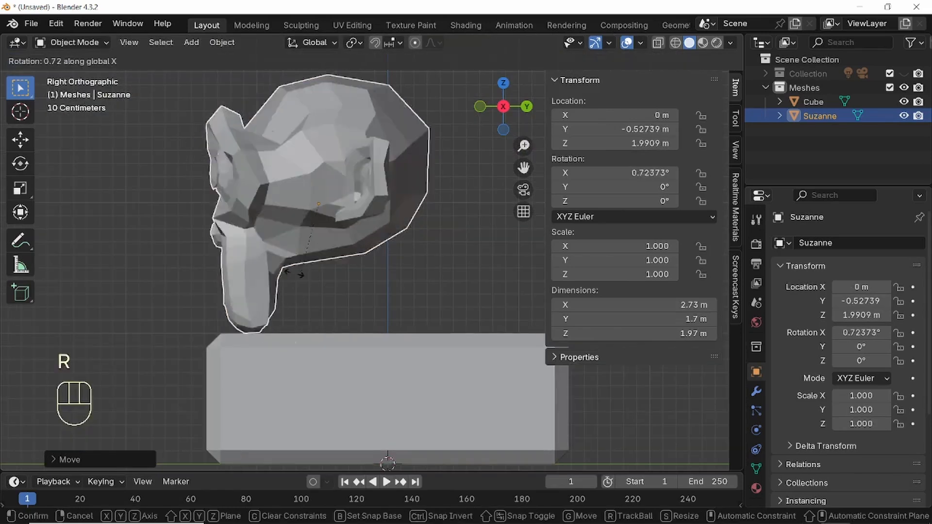
left_click(262, 253)
- Move the tilted monkey to about Y -0.01 m, Z 1.58 m above the block, and scale it uniformly to about 1.145
key("g")
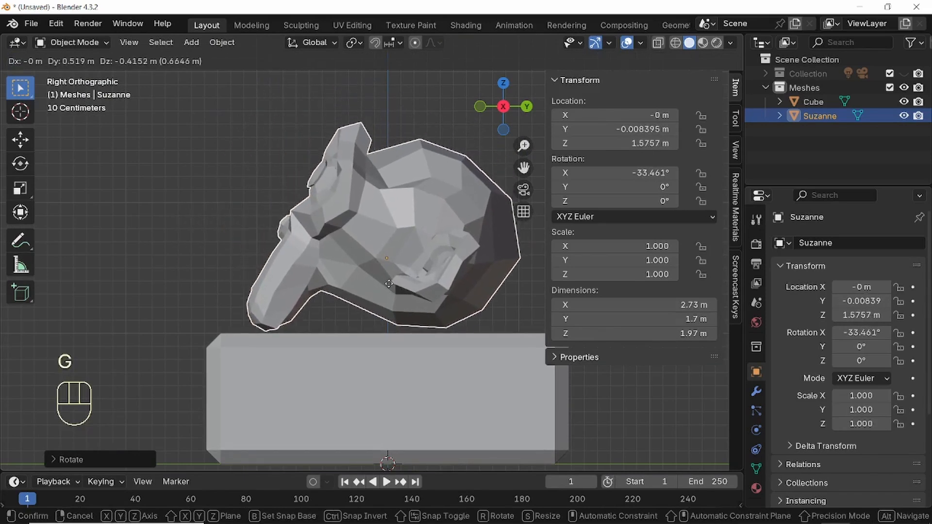
left_click(389, 284)
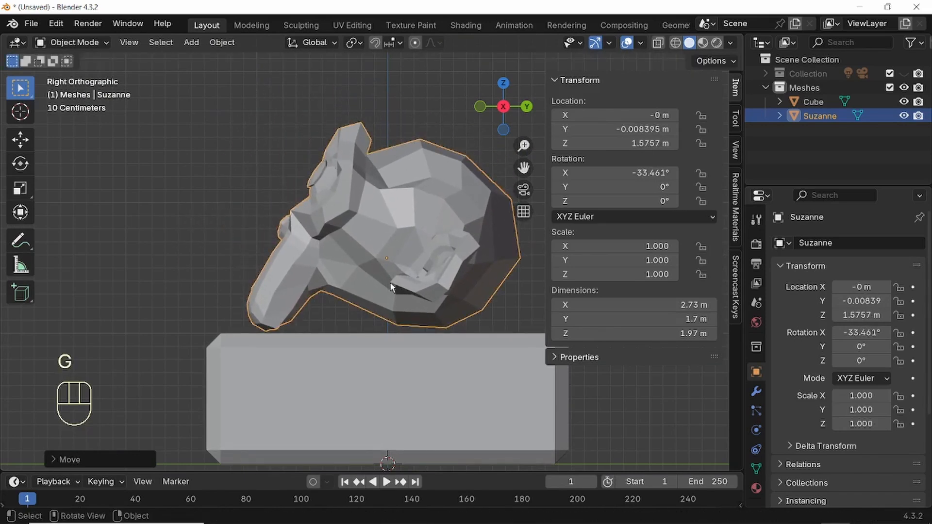
key("s")
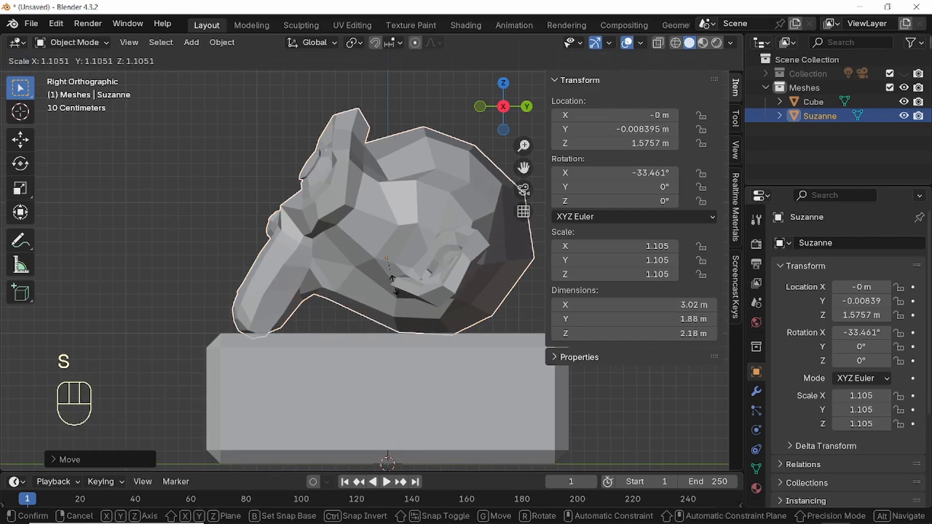
left_click(397, 281)
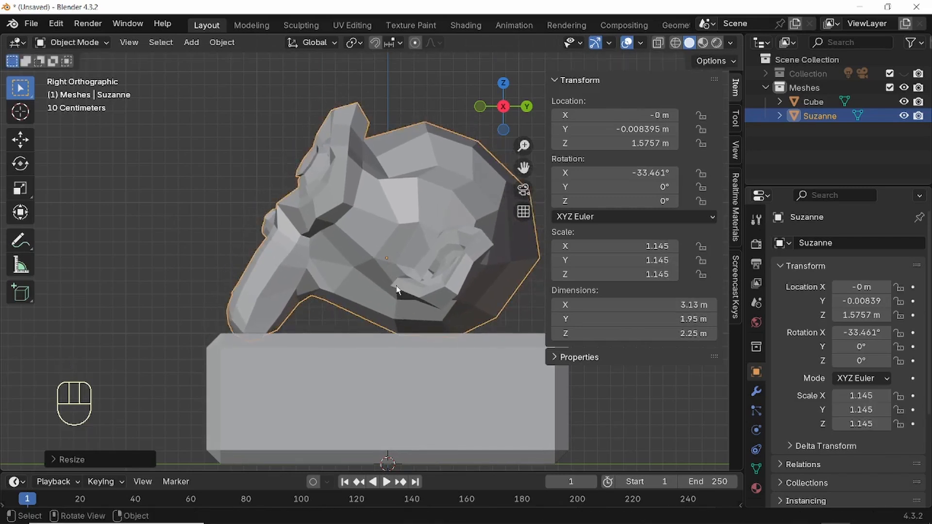
- Apply Shade Smooth to the monkey head
middle_click_drag(380, 219, 287, 209, "alt")
right_click(290, 229)
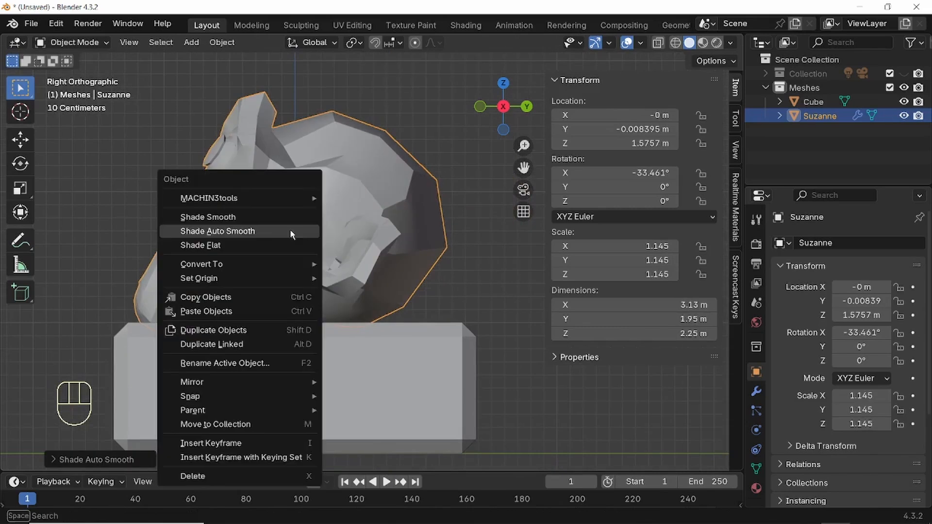
left_click(242, 216)
mouse_move(310, 217)
middle_mouse_down()
mouse_move(387, 258)
mouse_move(487, 272)
middle_mouse_up()
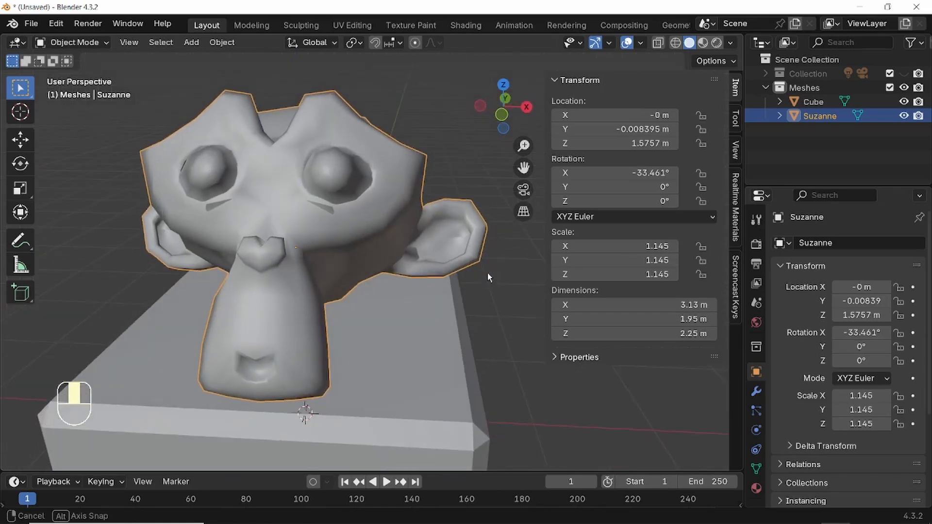
middle_click_drag(487, 272, 329, 190)
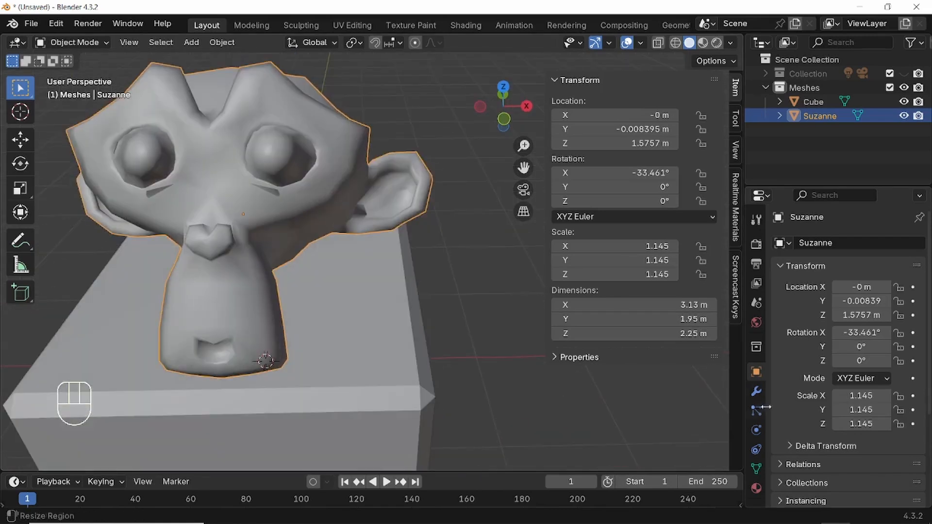
- Add a Subdivision Surface modifier to the monkey head
left_click(756, 390)
left_click(778, 242)
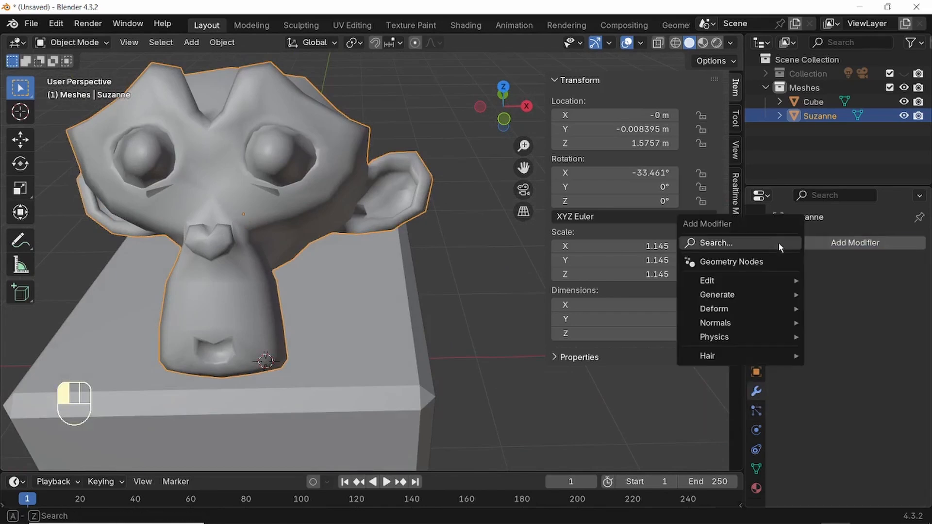
left_click(778, 242)
type("sub")
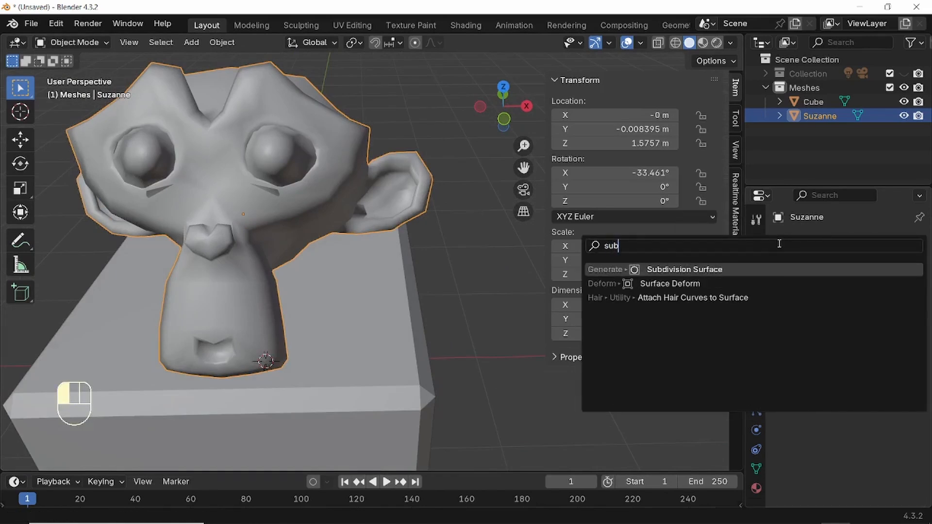
left_click(686, 270)
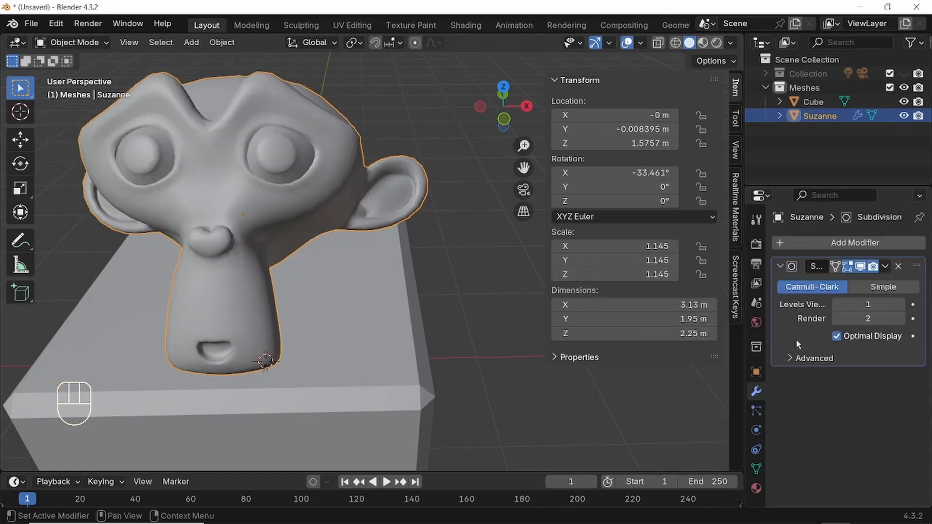
- In the right side view, shift the monkey horizontally across the block to about Y 0.17 m, without changing its height
middle_click_drag(432, 240, 411, 247)
key("grave")
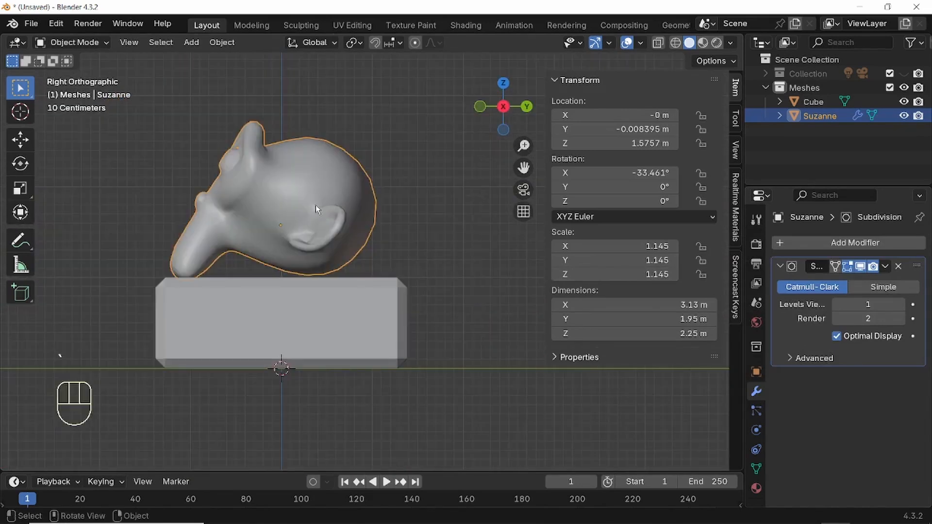
key("g")
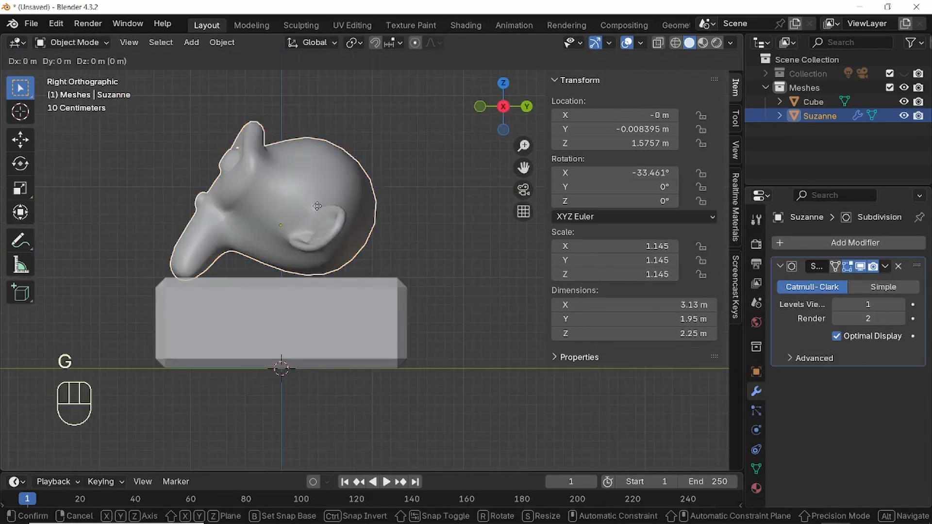
key("shift+z")
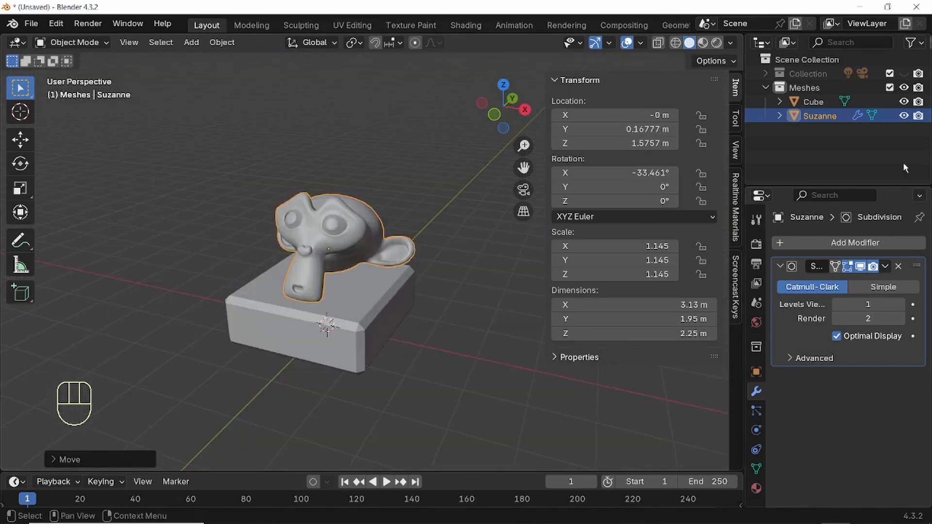
- Hide the block and the monkey head in the viewport
left_click(903, 102)
left_click(903, 115)
middle_click_drag(427, 315, 457, 333)
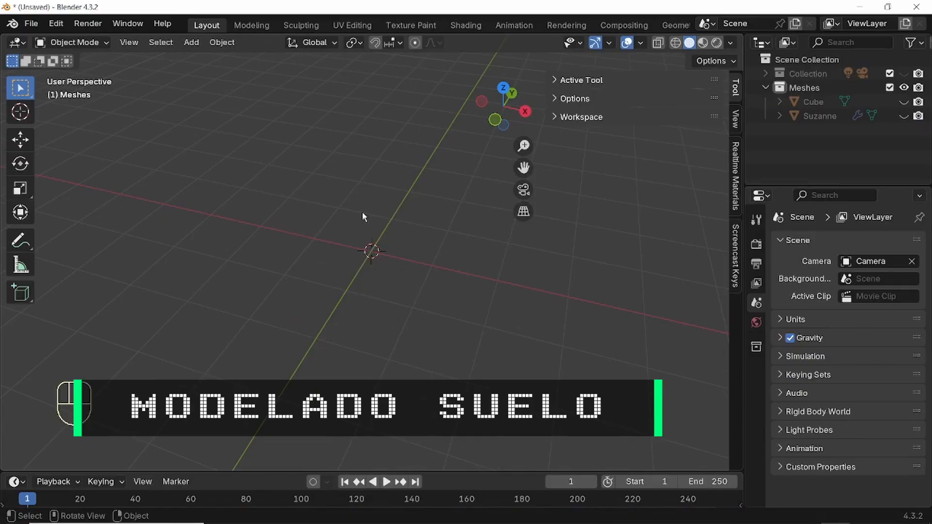
- Add a Plane mesh at the 3D cursor and scale it uniformly by 2
key("shift+a")
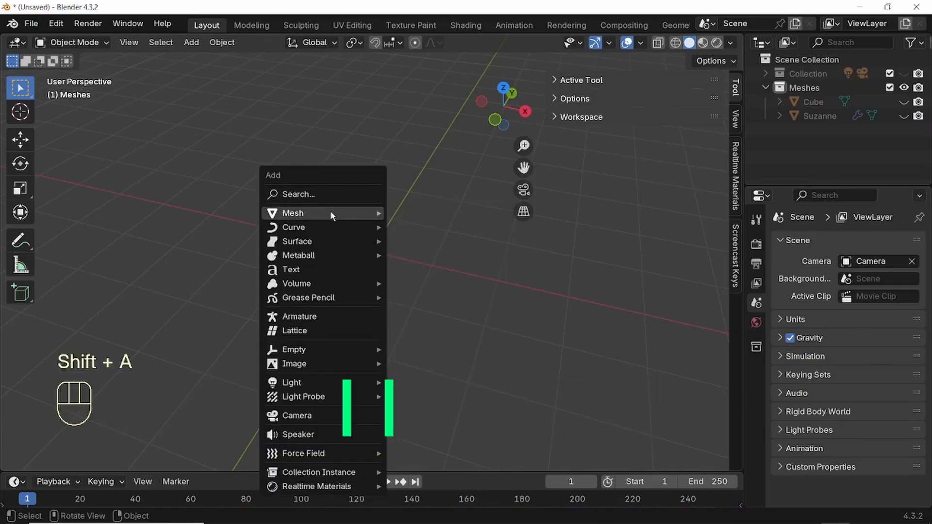
mouse_move(362, 213)
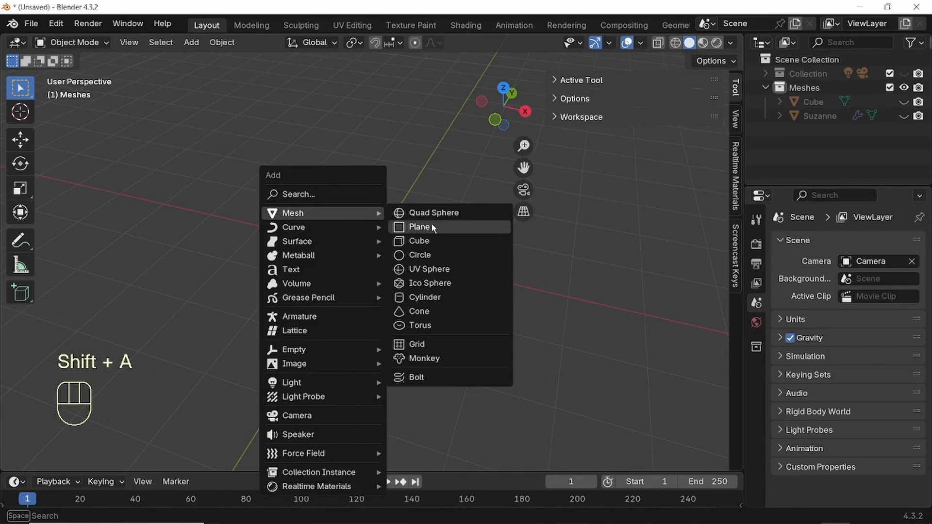
left_click(432, 227)
key("KP_7")
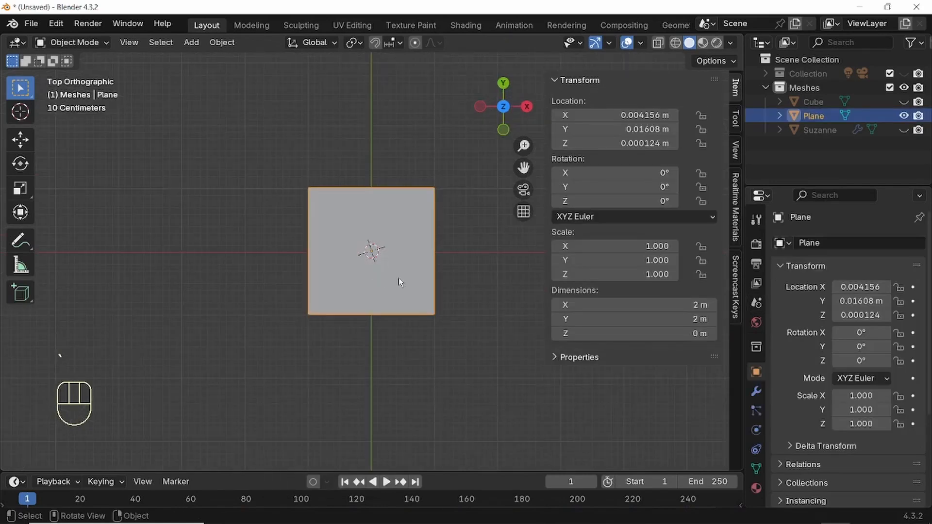
type("s2")
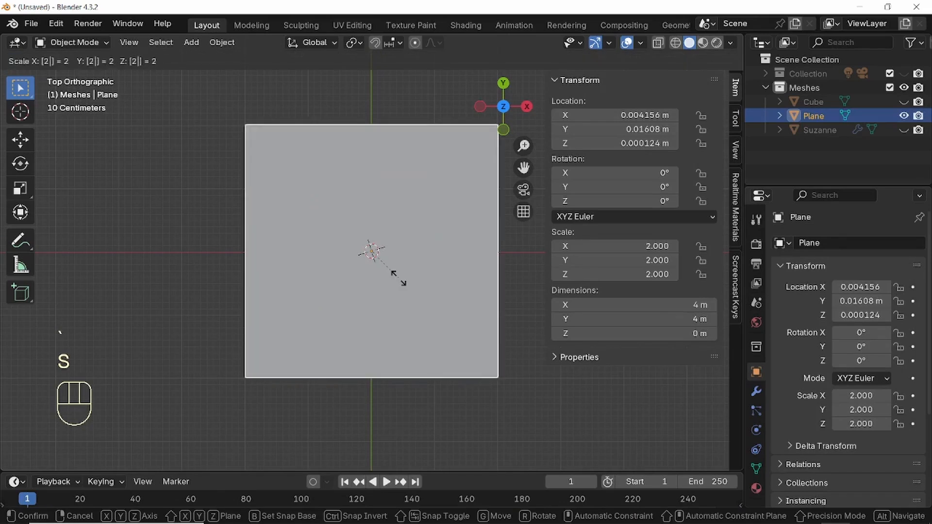
key("Return")
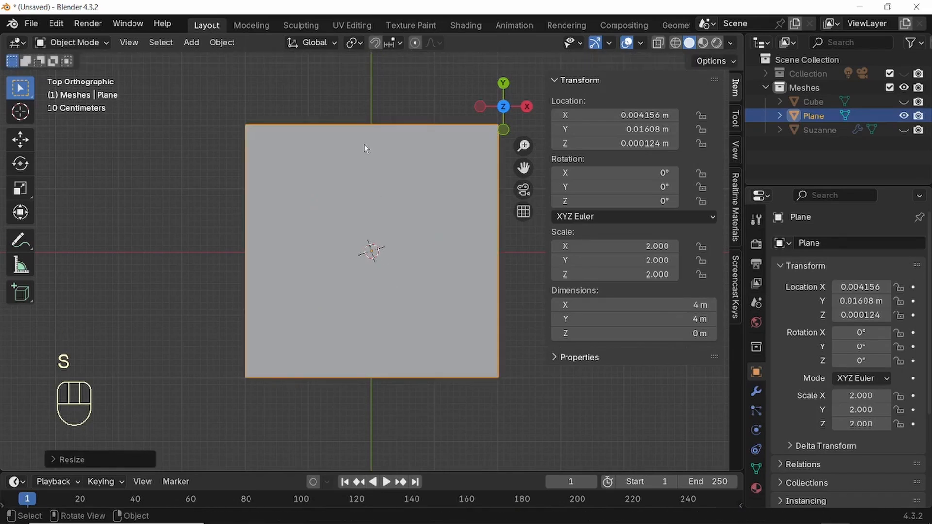
- Subdivide the whole plane once in Edit Mode, splitting it into four faces
key("Tab")
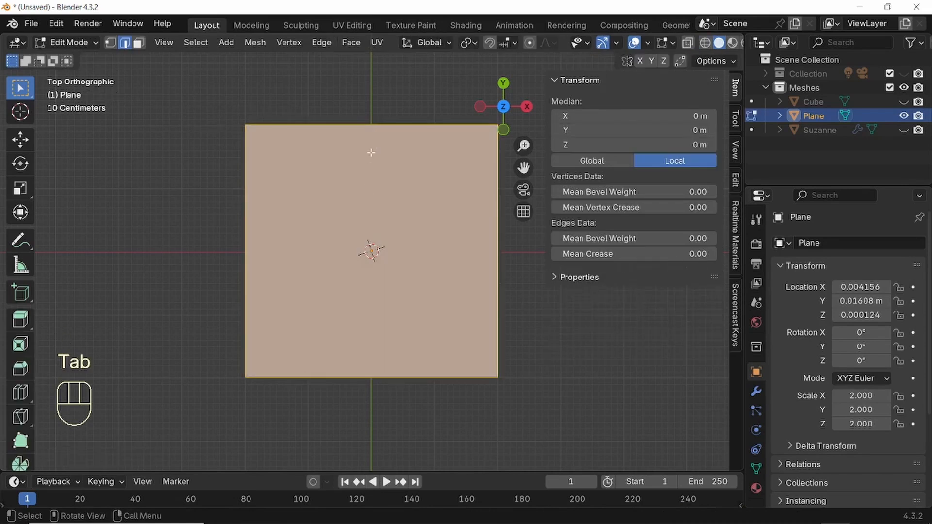
right_click(371, 153)
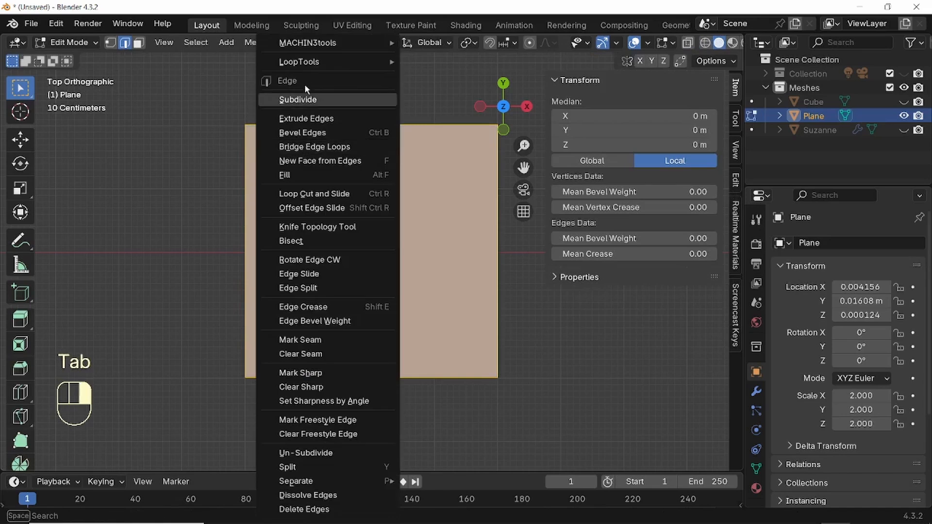
left_click(306, 99)
mouse_move(381, 221)
middle_mouse_down()
mouse_move(398, 228)
mouse_move(378, 224)
middle_mouse_up()
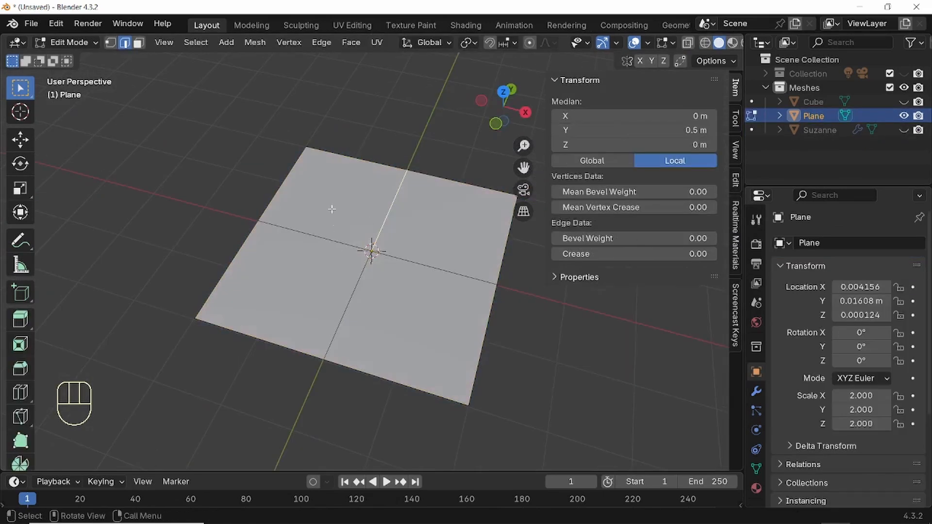
- Select the inner cross edges of the subdivided plane and separate them into their own object
left_click_drag(332, 208, 405, 276)
middle_click_drag(404, 276, 392, 249)
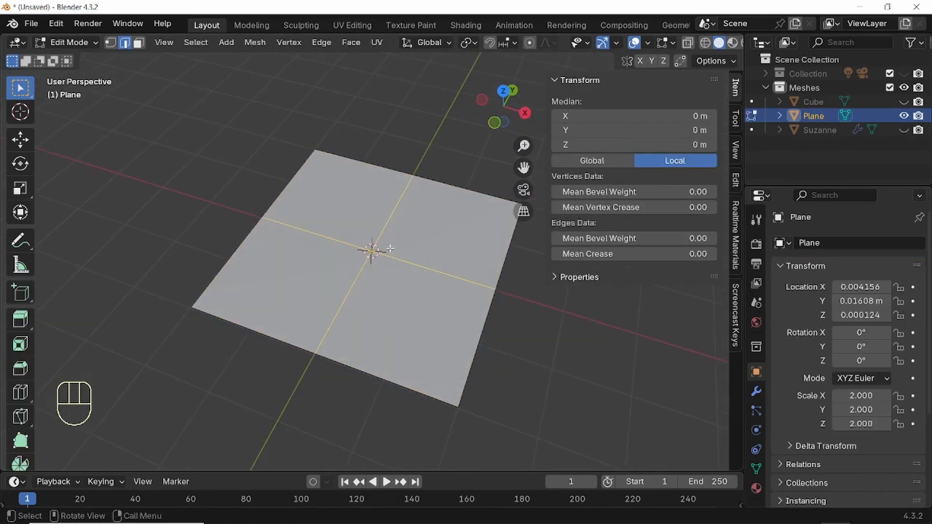
key("p")
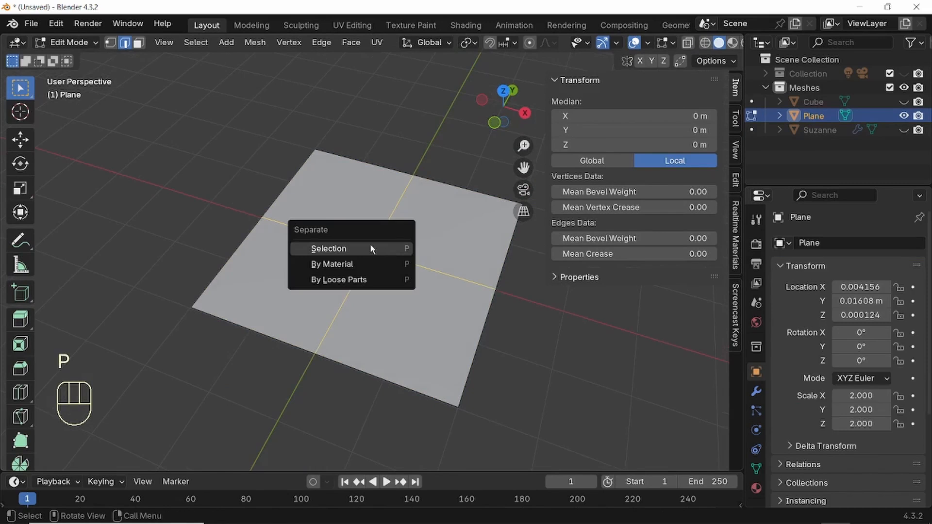
left_click(370, 245)
- Select all outer perimeter edges of the plane and separate them into another object
left_click(421, 236)
left_click(309, 159)
left_click(265, 329, "ctrl")
left_click(488, 316, "ctrl")
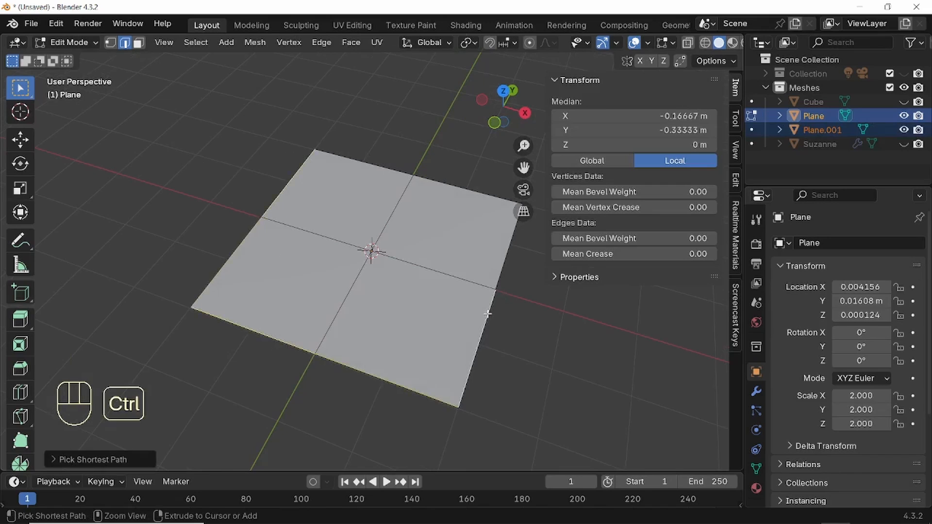
left_click(374, 163, "ctrl")
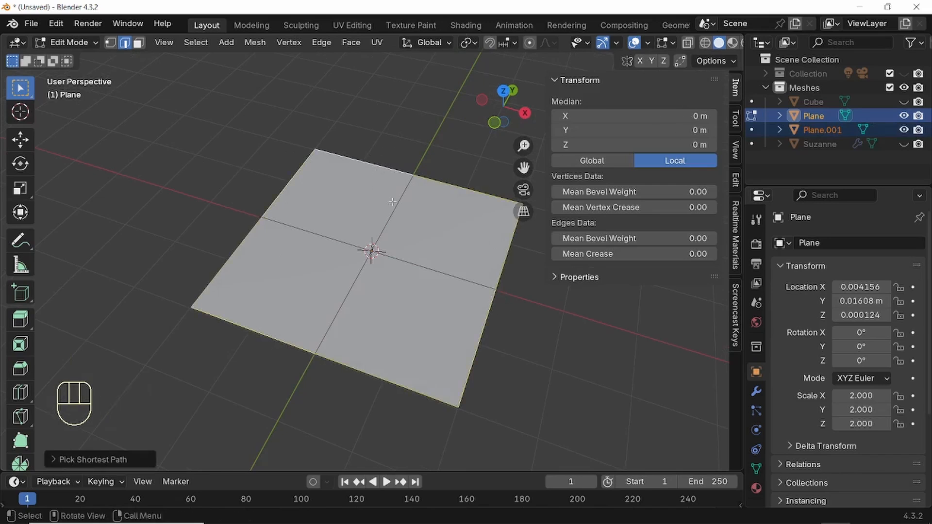
key("p")
left_click(377, 205)
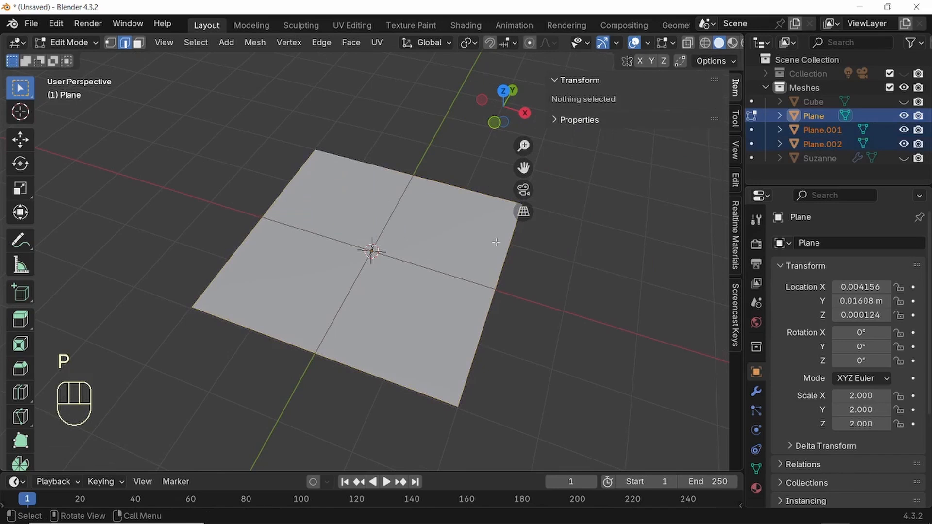
- Hide the original plane and, in Object Mode, join the separated cross edges and perimeter edges into one object
left_click(904, 117)
key("Tab")
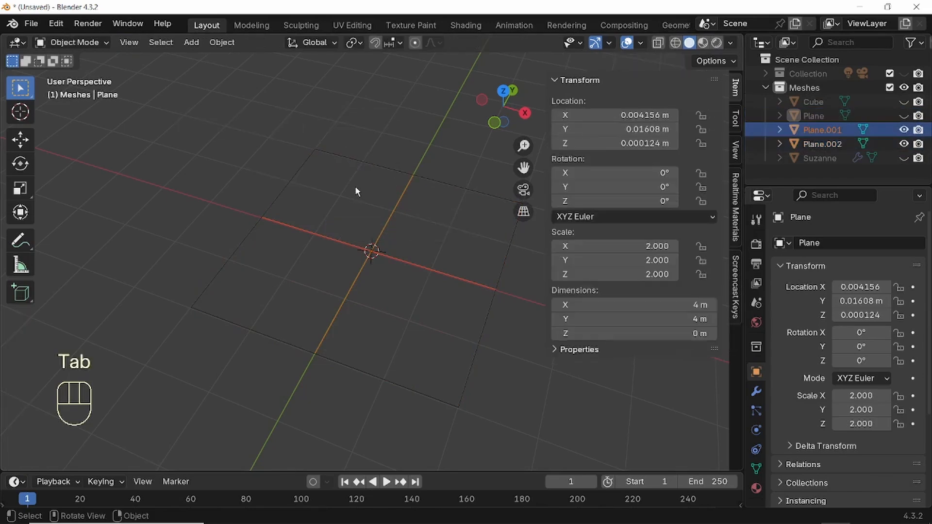
left_click(406, 119)
left_click(818, 142)
left_click(820, 129, "ctrl")
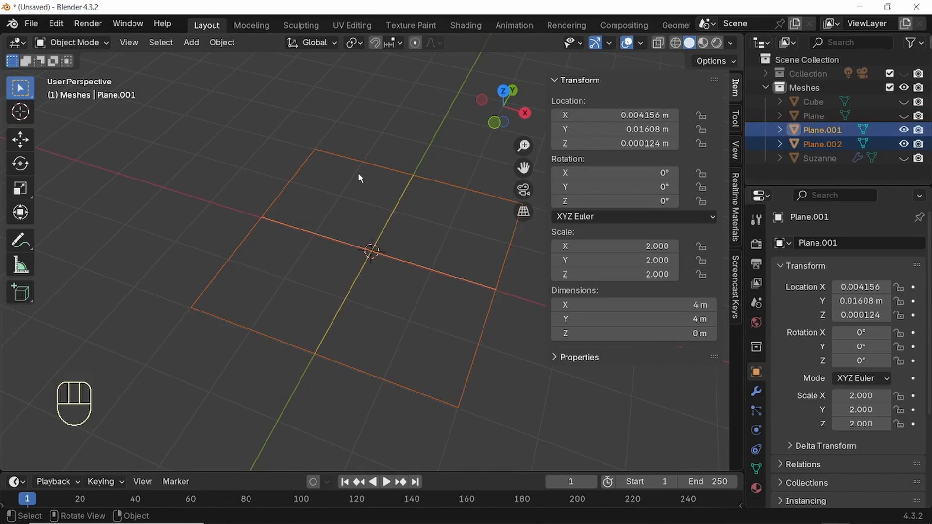
key("ctrl+j")
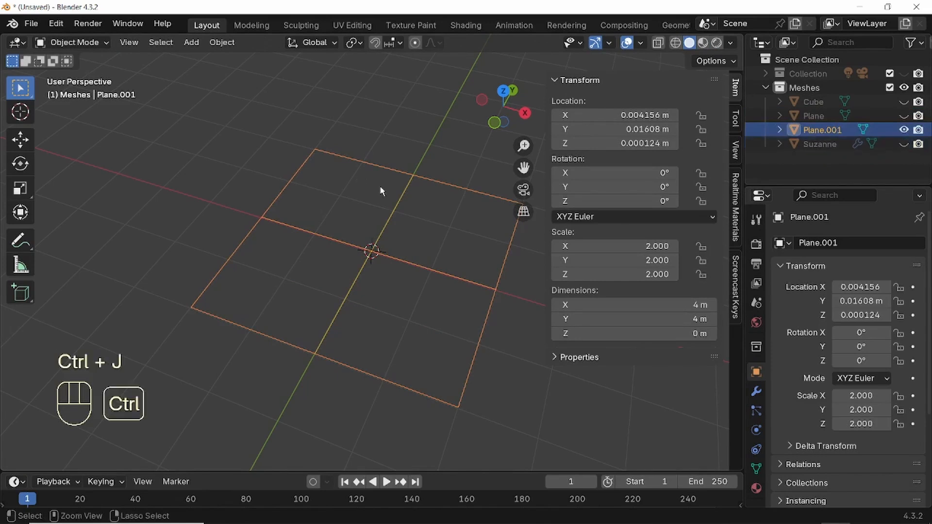
- Merge all vertices of the joined edge grid by distance, using a merge distance of 0.001 m, and return to Object Mode
mouse_move(391, 146)
middle_mouse_down()
mouse_move(374, 98)
mouse_move(341, 129)
mouse_move(390, 140)
mouse_move(383, 129)
mouse_move(391, 150)
middle_mouse_up()
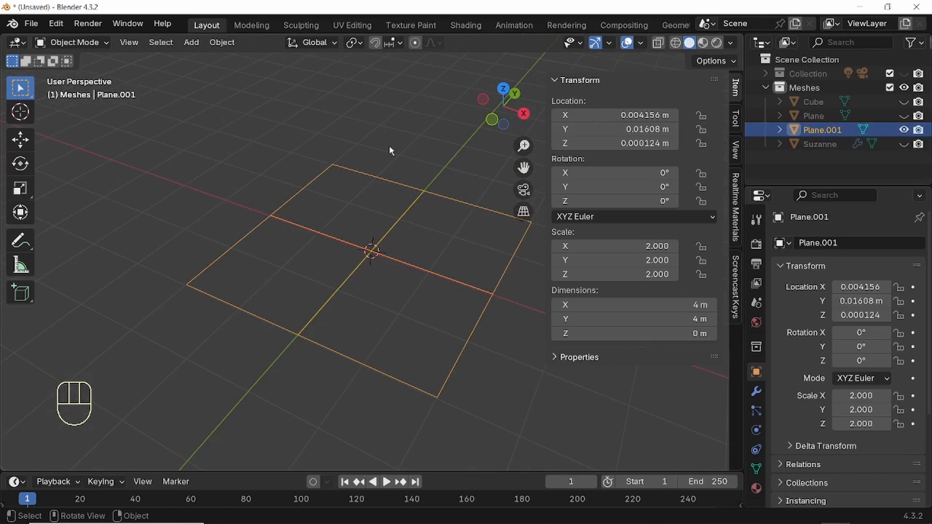
key("Tab")
key("a")
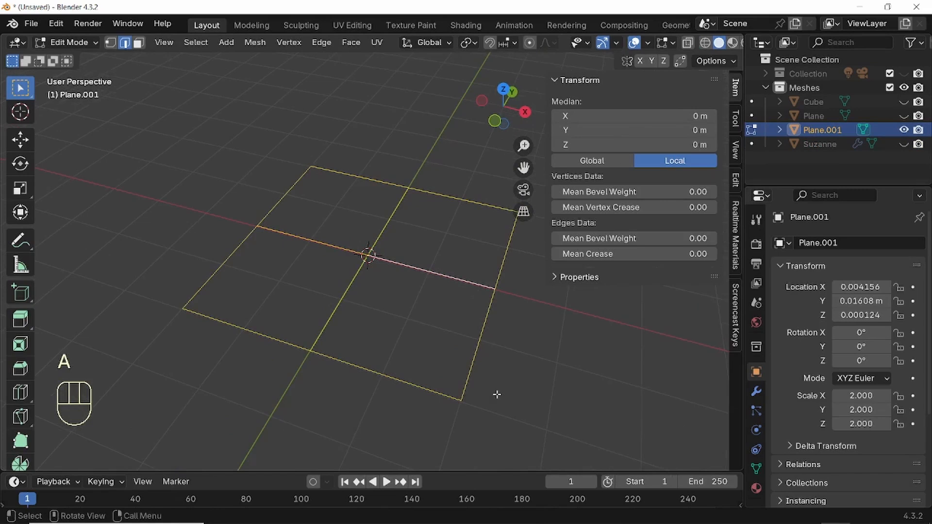
key("m")
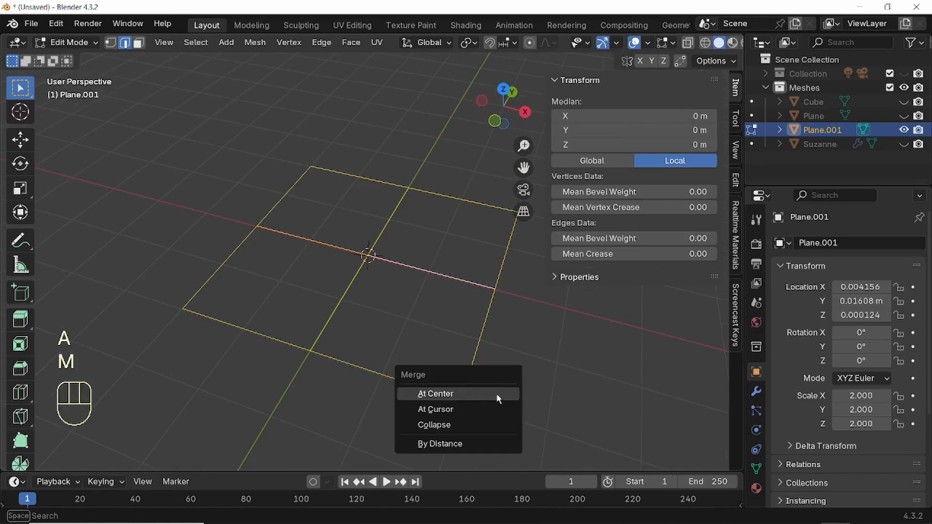
left_click(442, 444)
left_click(51, 459)
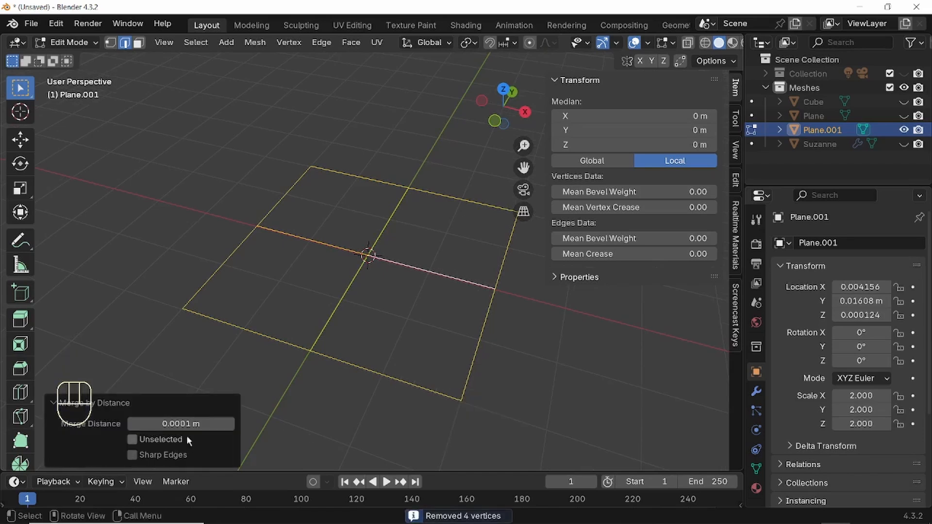
left_click(190, 424)
left_click(157, 423)
key("BackSpace")
key("Return")
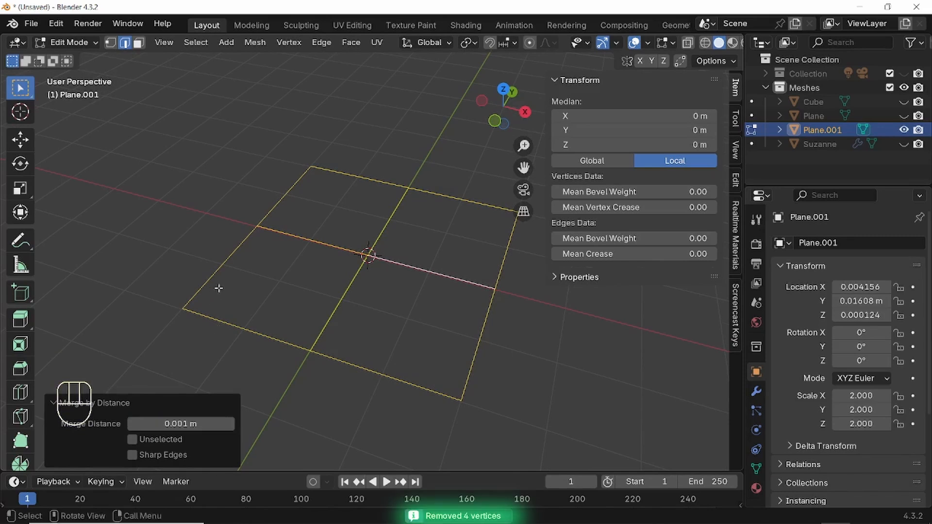
middle_click_drag(405, 226, 405, 245)
middle_click_drag(448, 280, 449, 279)
key("Tab")
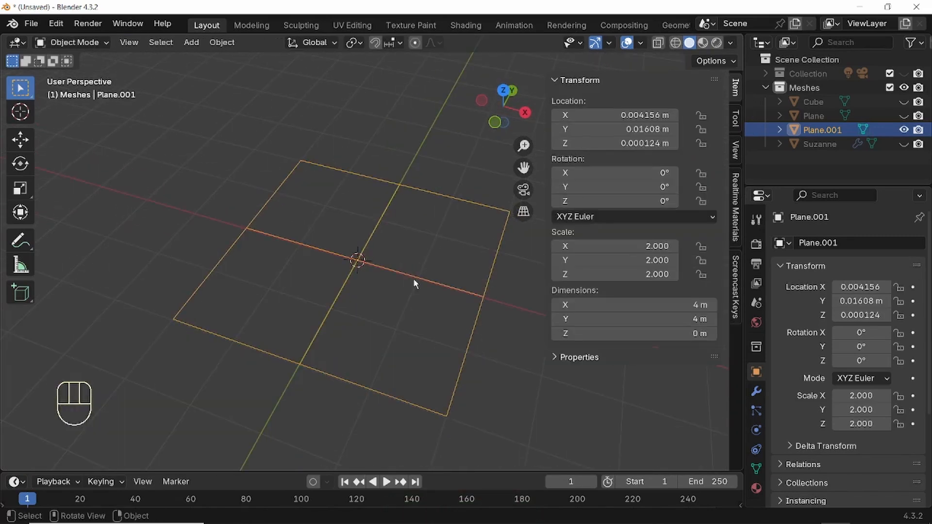
- Convert the joined edge grid from a mesh to a curve
key("F3")
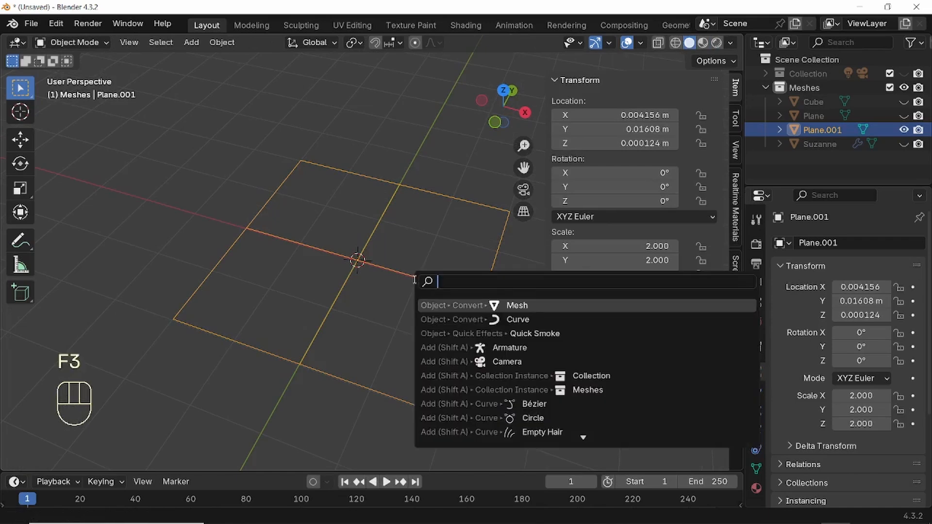
type("convert")
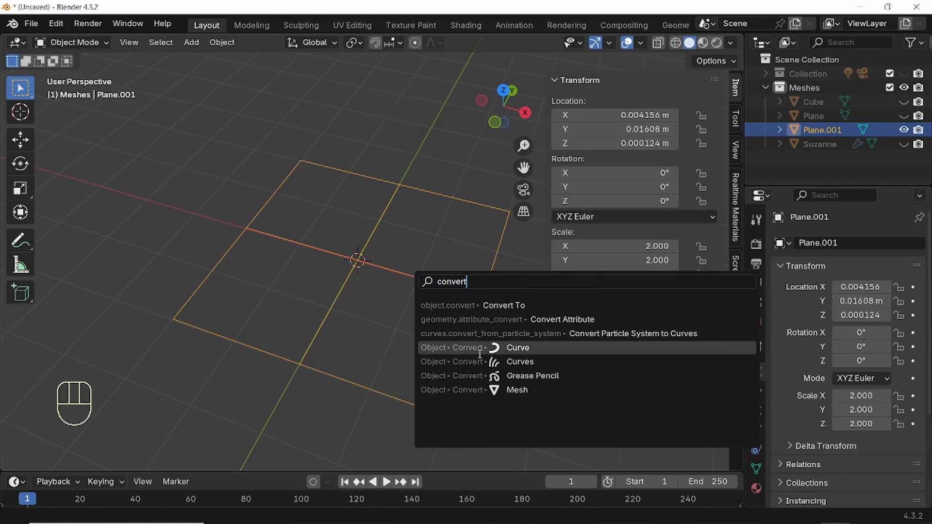
left_click(508, 347)
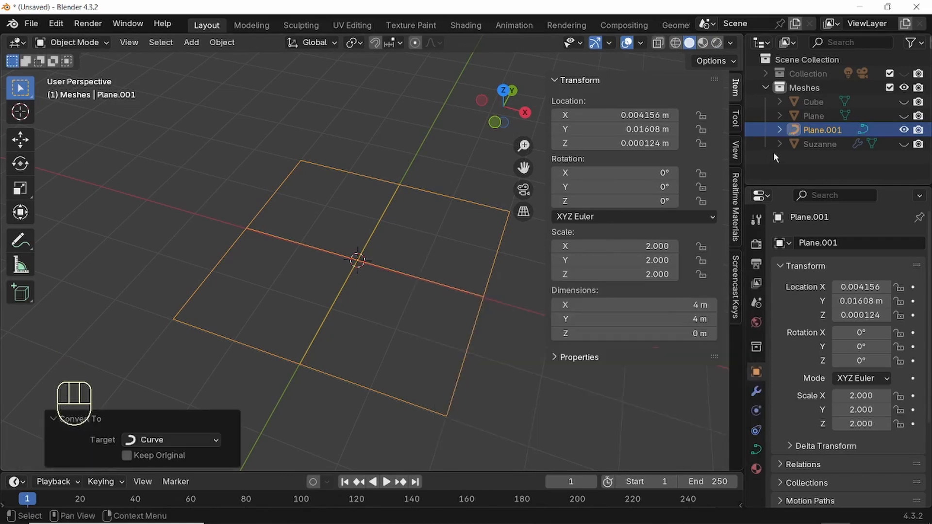
- Unhide the original plane and add a Solidify modifier to it
left_click(903, 116)
middle_click_drag(412, 307, 413, 262)
left_click(809, 116)
middle_click_drag(333, 392, 345, 400)
left_click(756, 393)
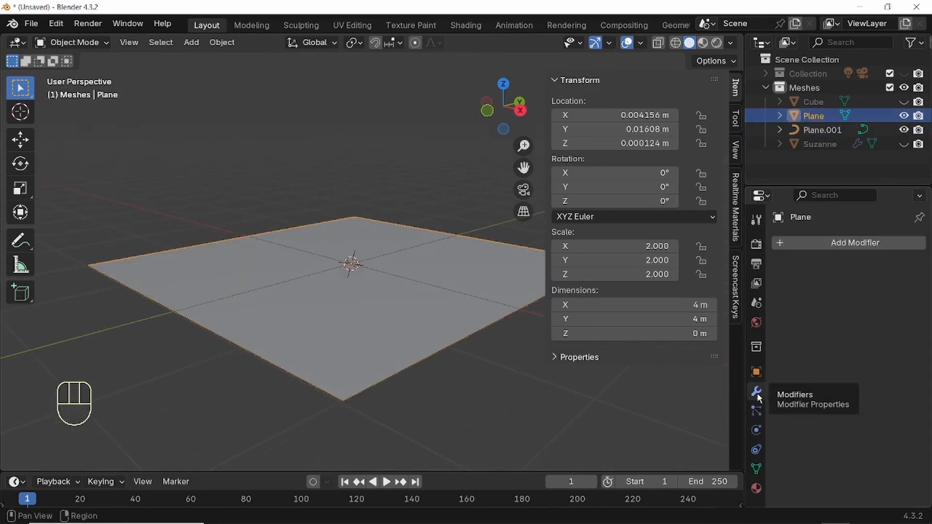
left_click(776, 243)
left_click(773, 241)
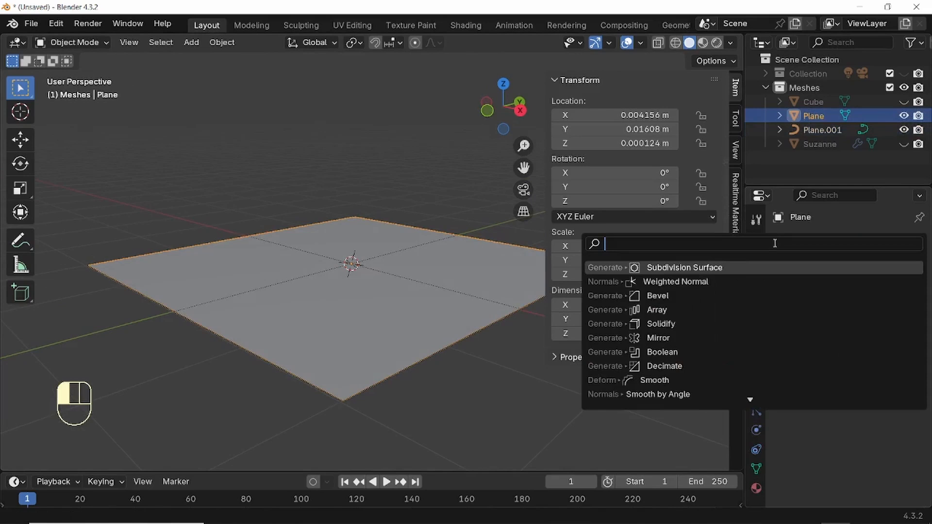
type("solid")
key("Return")
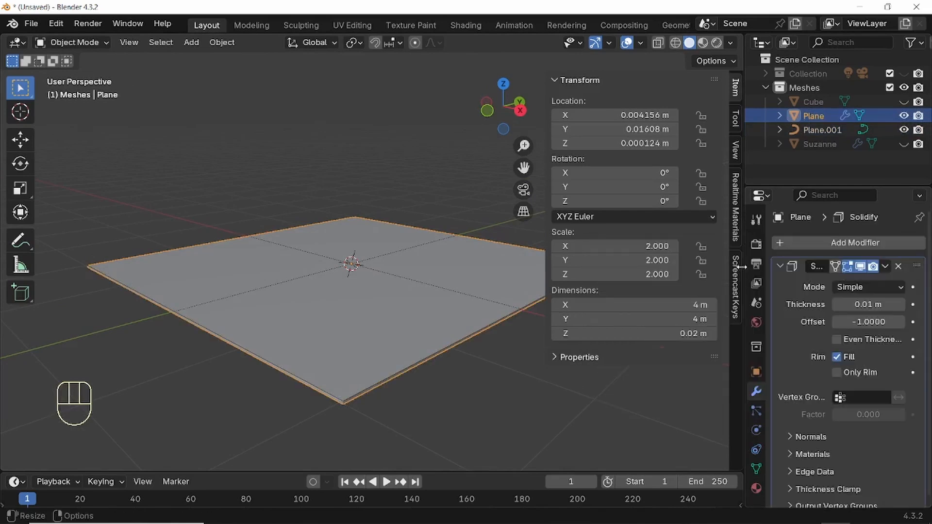
- Set the plane's Solidify thickness to 0.05 m
left_click(894, 305)
type("0.05")
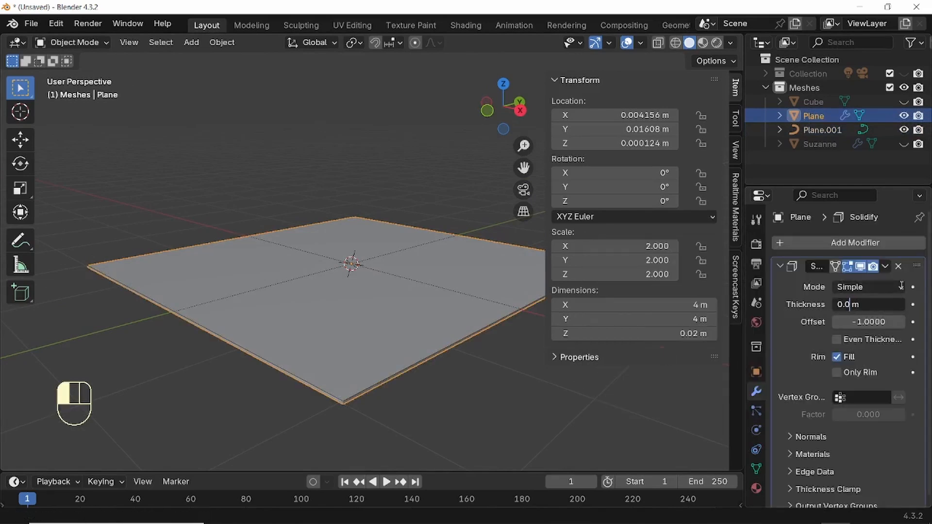
left_click(901, 286)
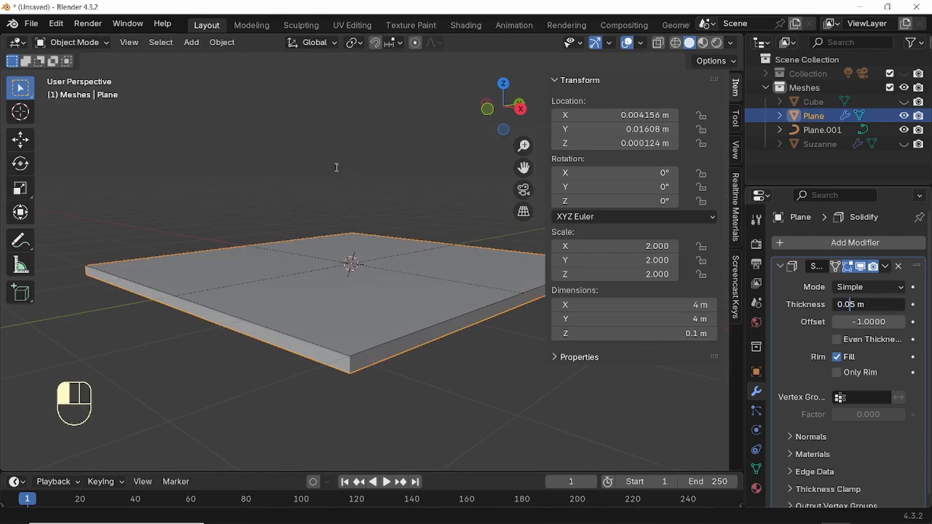
left_click(336, 167)
middle_click_drag(422, 167, 442, 214)
key("ctrl+z")
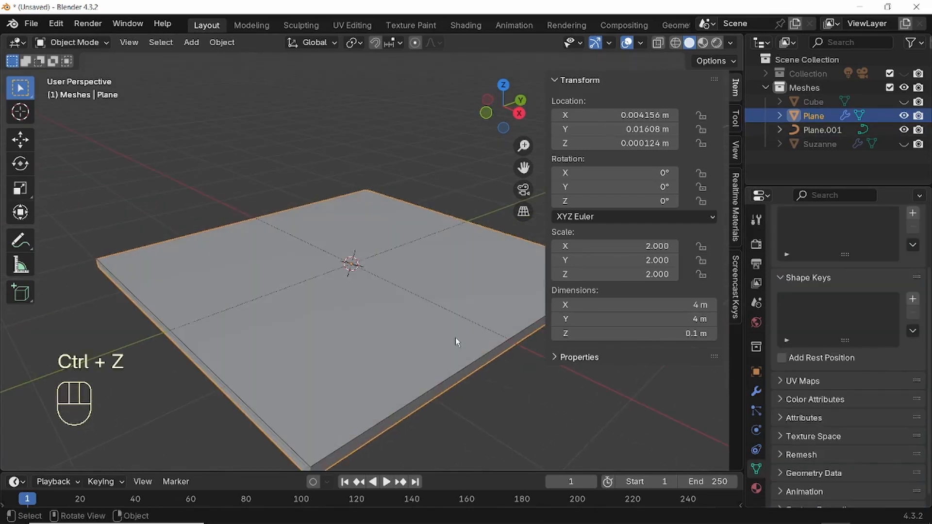
- Give the grid curve a round bevel with a depth of 0.01 m
left_click(812, 129)
scroll(806, 337, "up", 3)
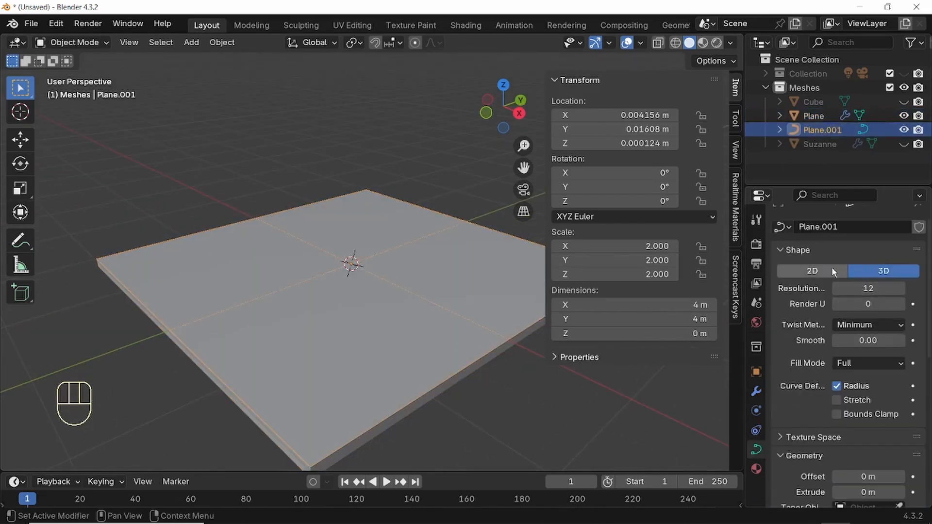
scroll(848, 381, "down", 10)
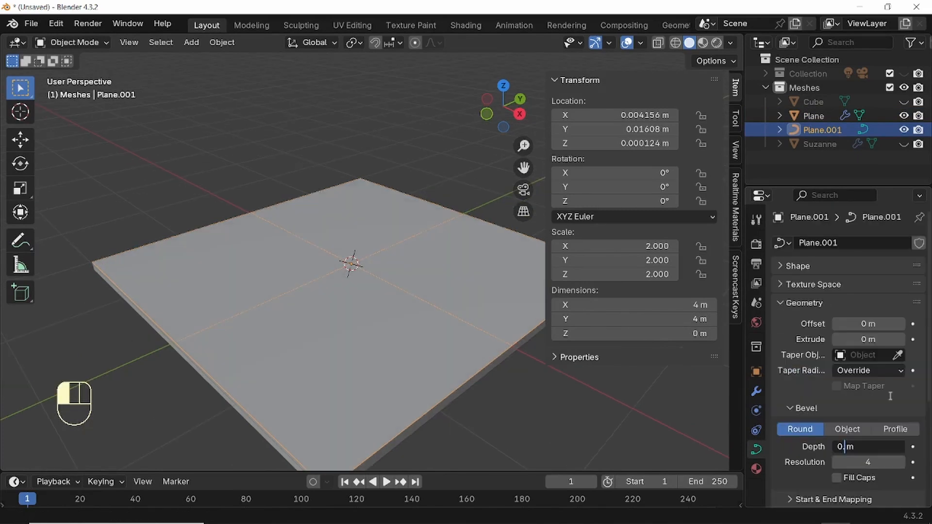
type("01")
left_click(889, 395)
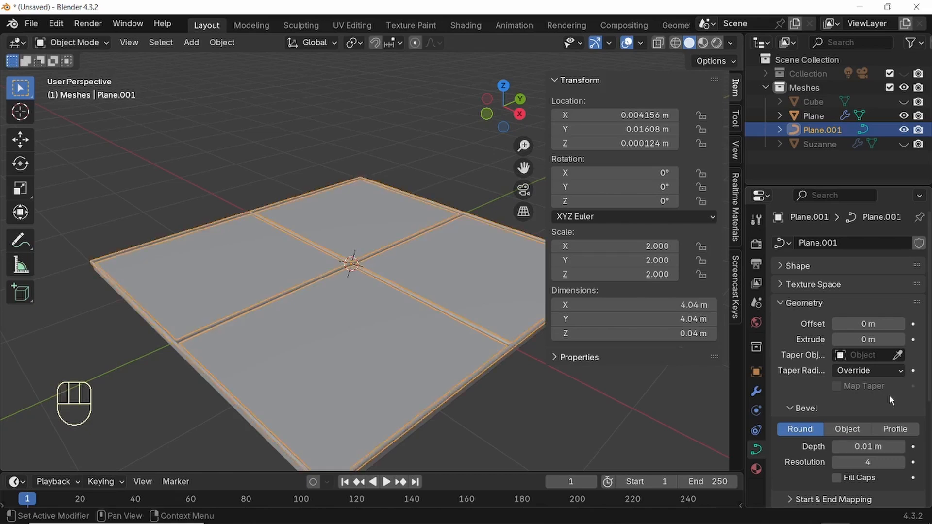
- Raise the grid curve's bevel resolution to 8 and shade it smooth
middle_click_drag(507, 360, 403, 299)
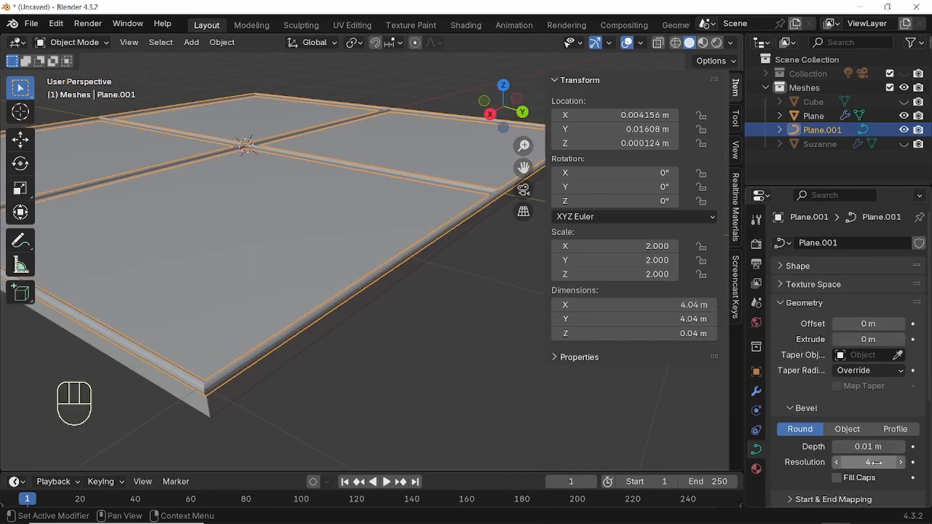
left_click(901, 462)
left_click(900, 462)
left_click(901, 463)
left_click(900, 462)
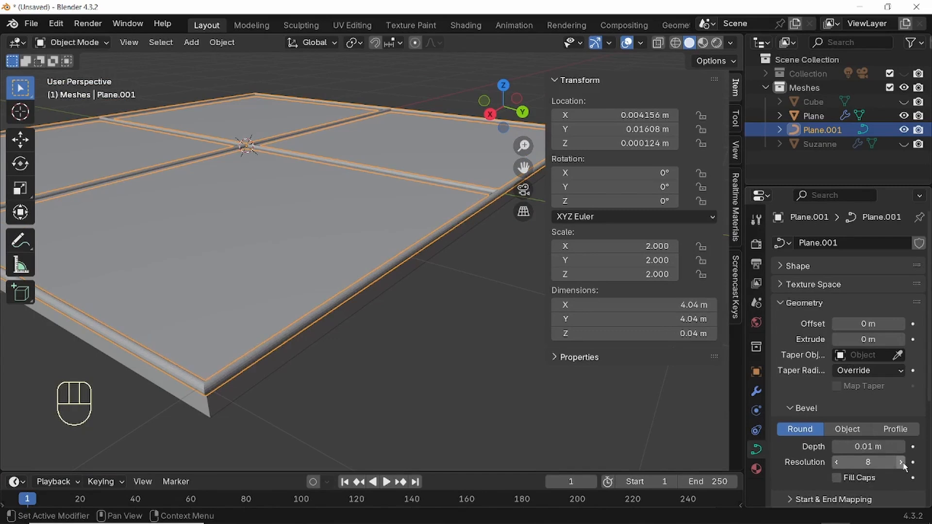
right_click(365, 283)
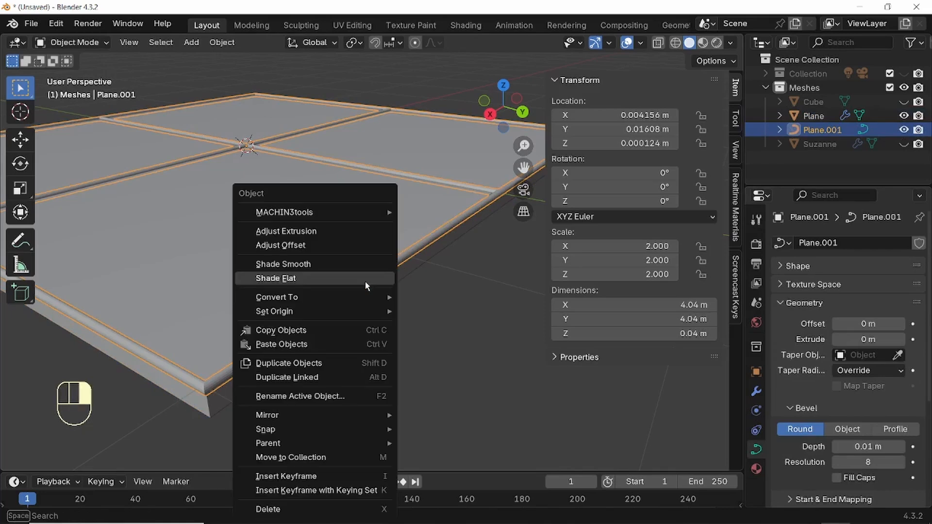
left_click(286, 265)
mouse_move(258, 362)
middle_mouse_down()
mouse_move(295, 336)
mouse_move(265, 362)
middle_mouse_up()
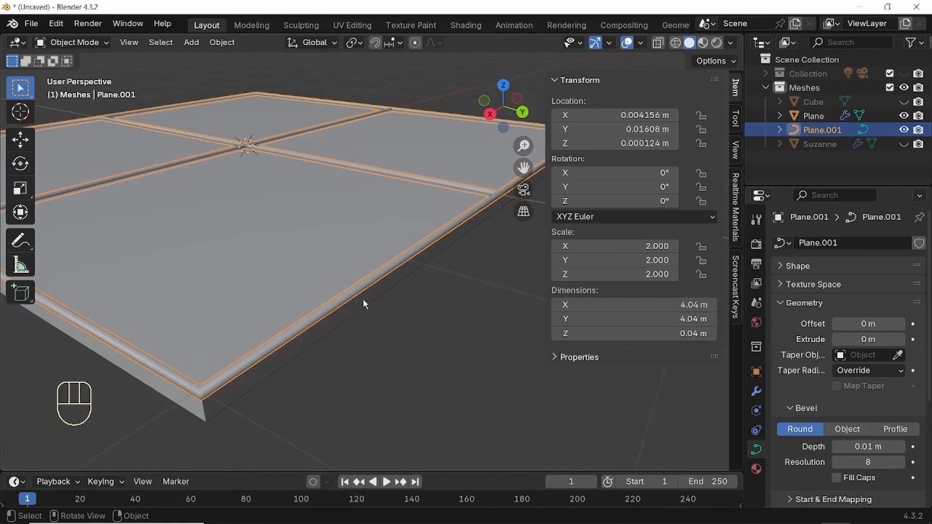
- Convert the bevelled grid curve to a mesh and rename the object Cutter
key("F3")
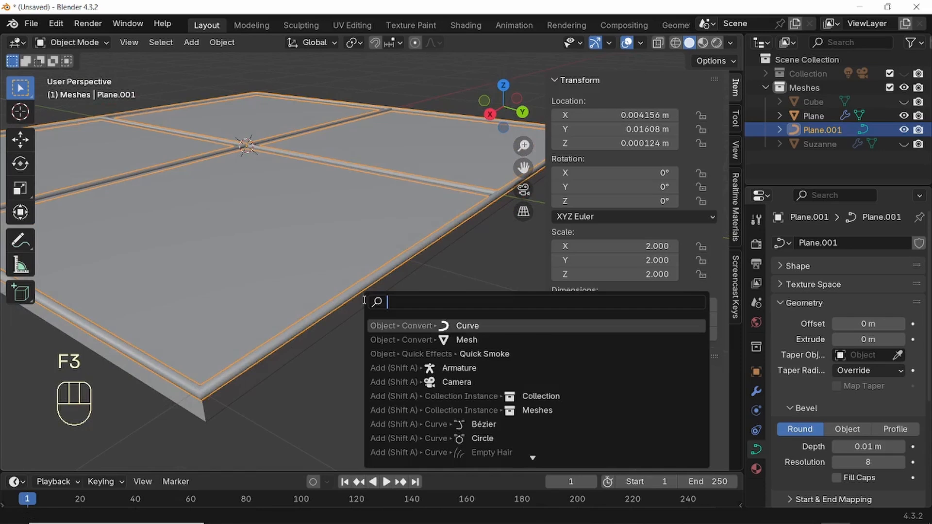
left_click(466, 341)
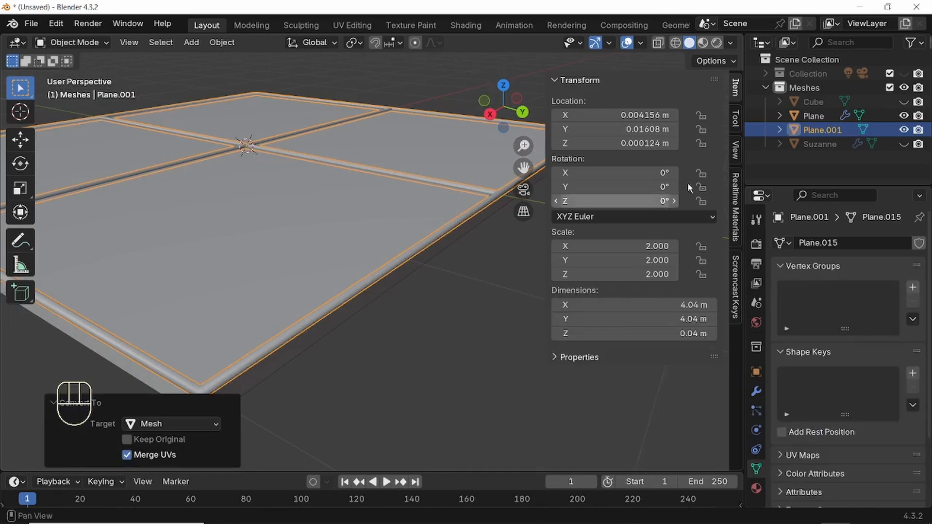
double_click(828, 130)
type("Cutter")
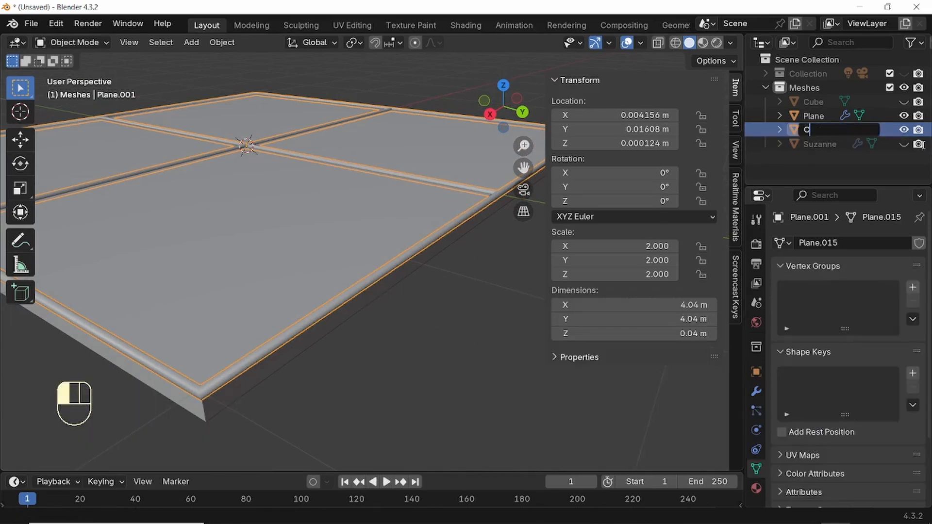
key("Return")
- Add a Boolean modifier set to Difference to the plane, picking Cutter as its object
left_click(378, 240)
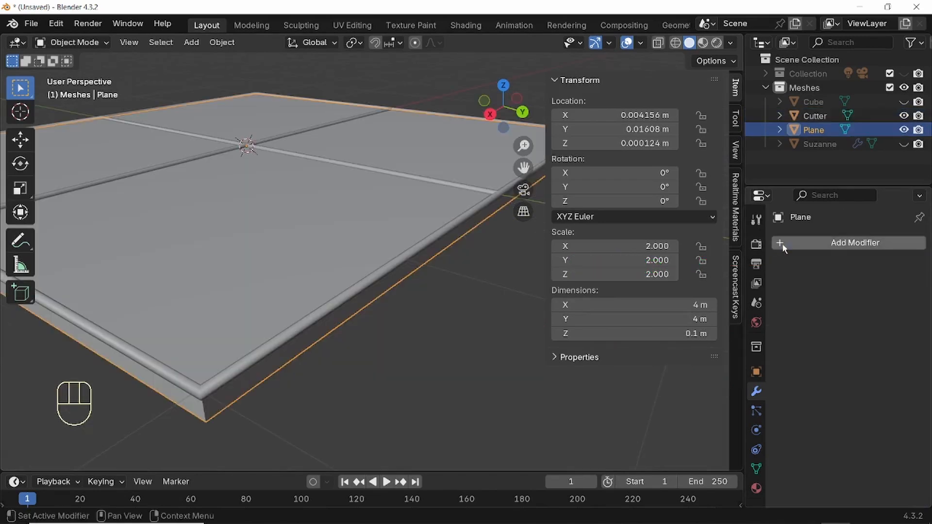
left_click(782, 243)
type("bo")
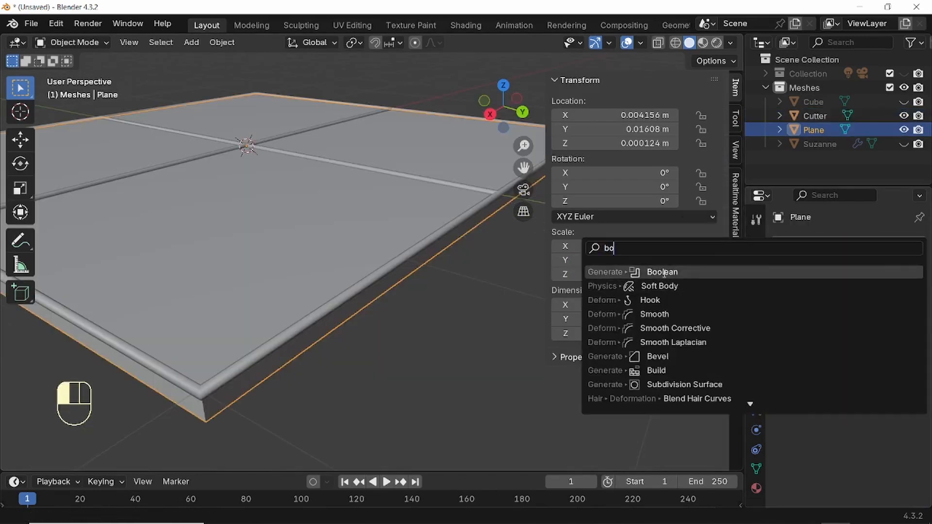
key("Return")
left_click(898, 322)
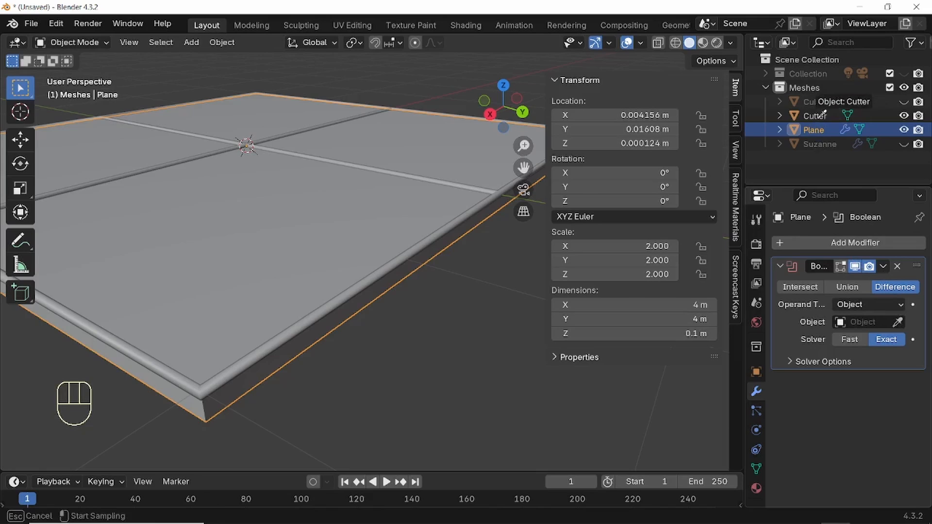
left_click(820, 116)
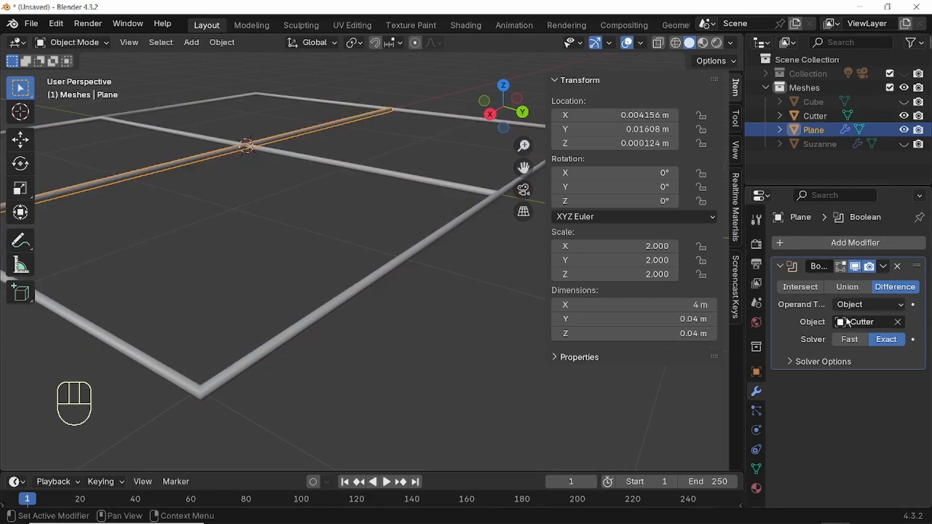
key("e")
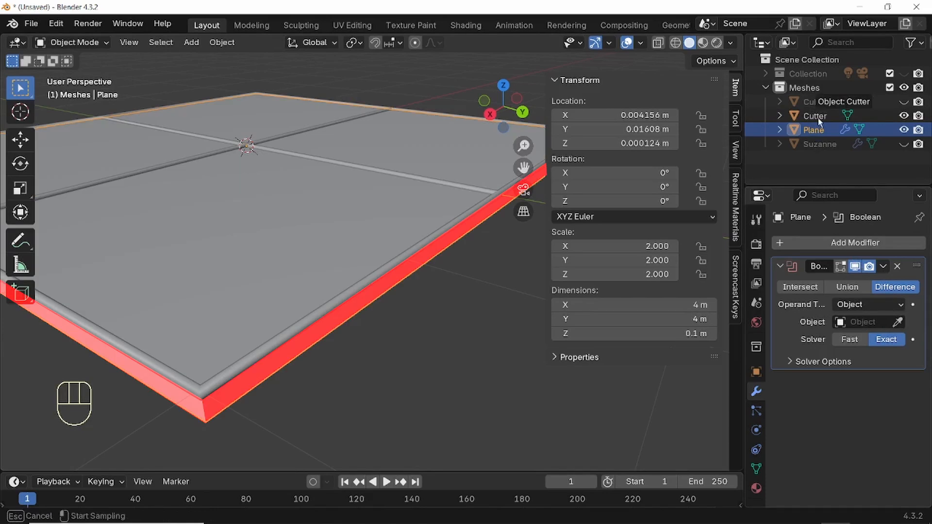
left_click(819, 119)
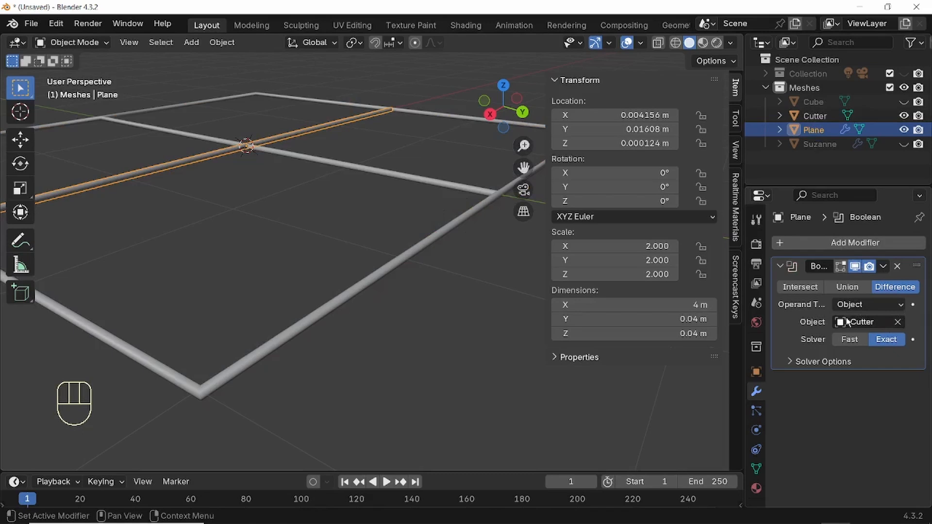
- Check the Cutter mesh in Edit Mode by selecting its linked parts one after another
left_click(272, 225)
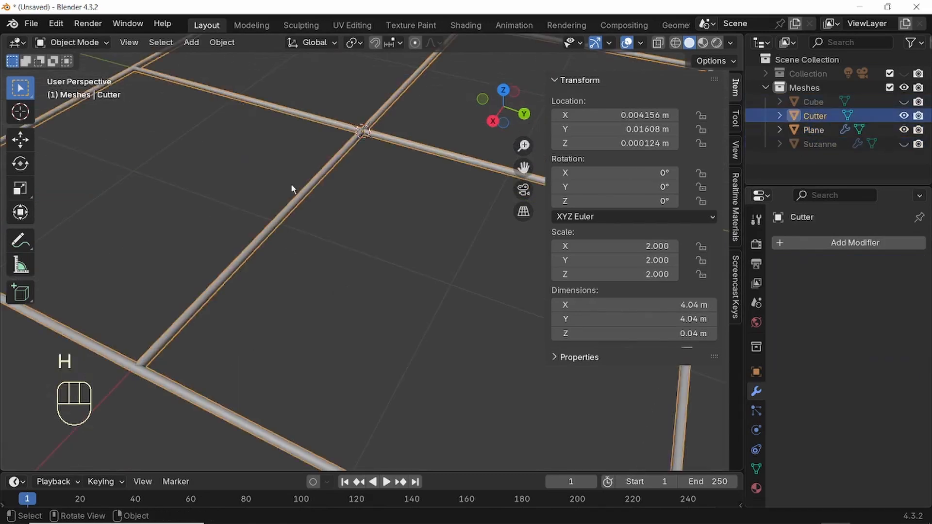
key("Tab")
scroll(285, 260, "down", 3)
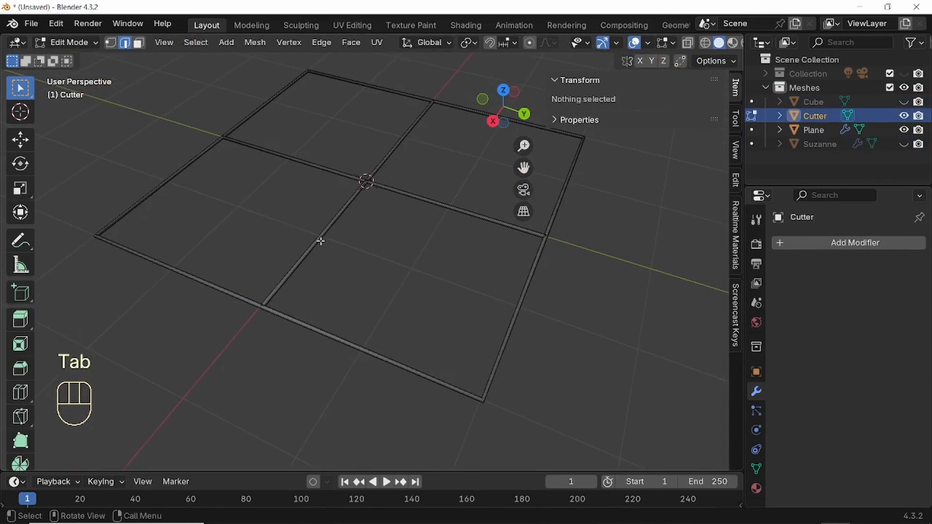
double_click(317, 240)
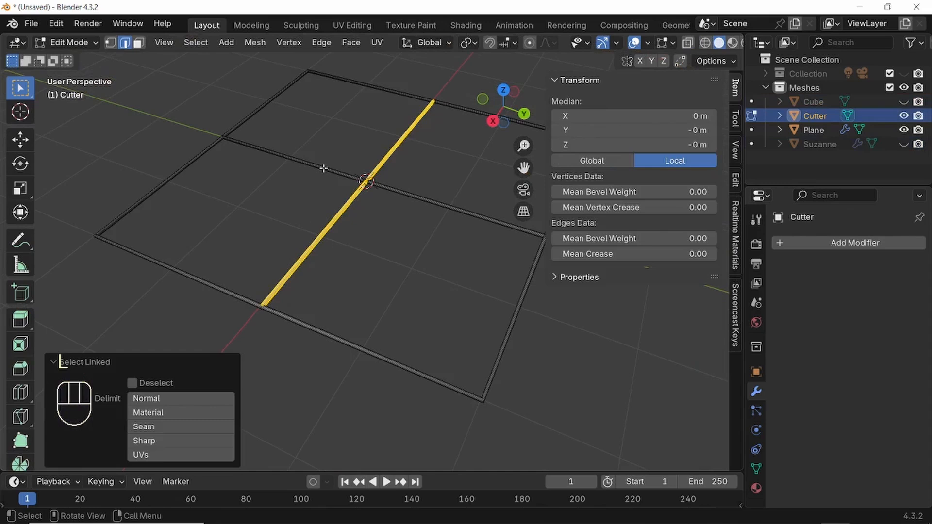
key("l")
key("l")
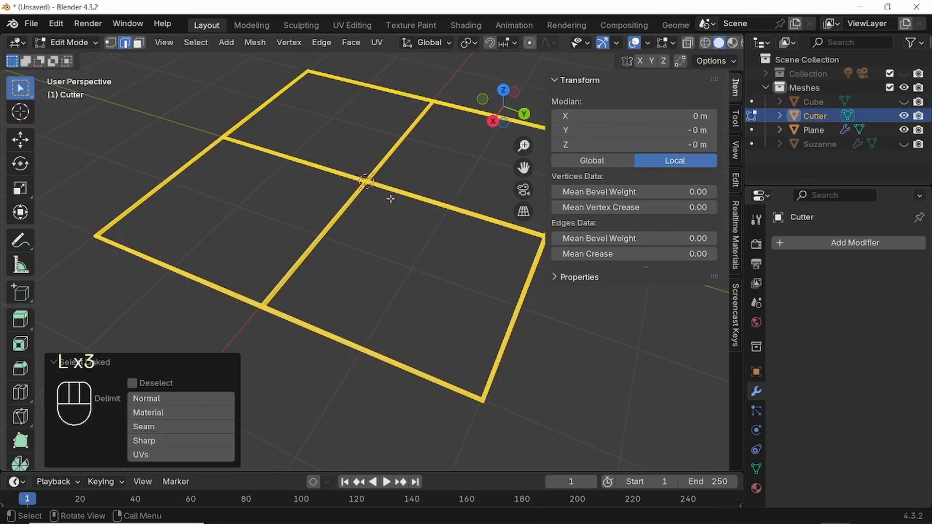
- Select the Cutter's linked middle rod along the X axis and separate it into its own object
scroll(391, 192, "down", 4)
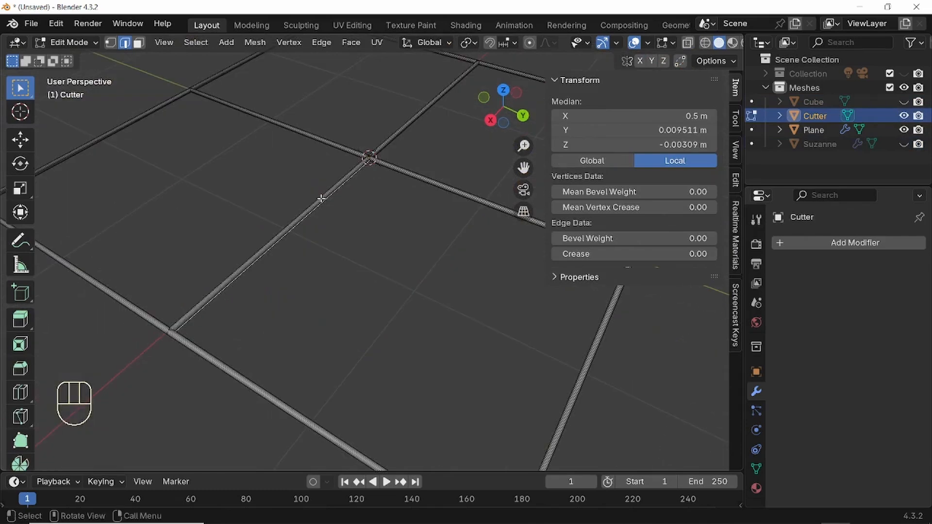
key("l")
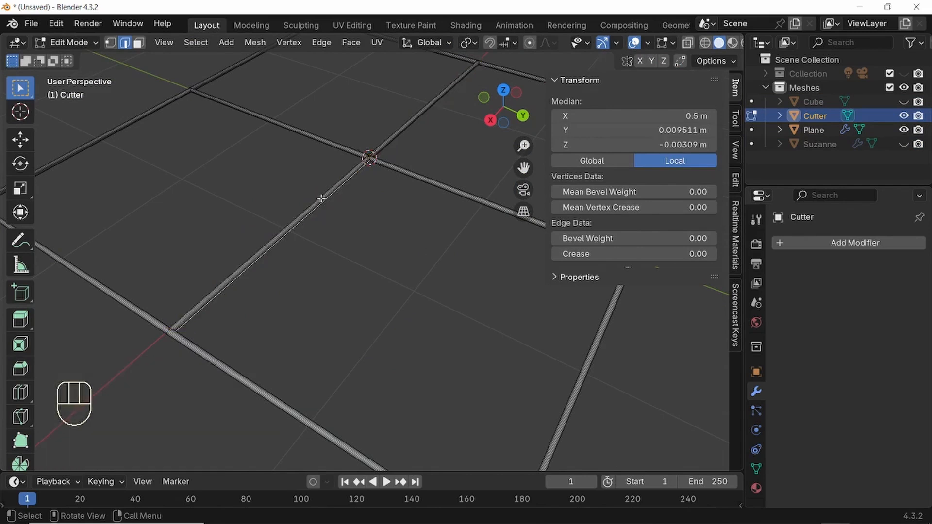
key("l")
key("p")
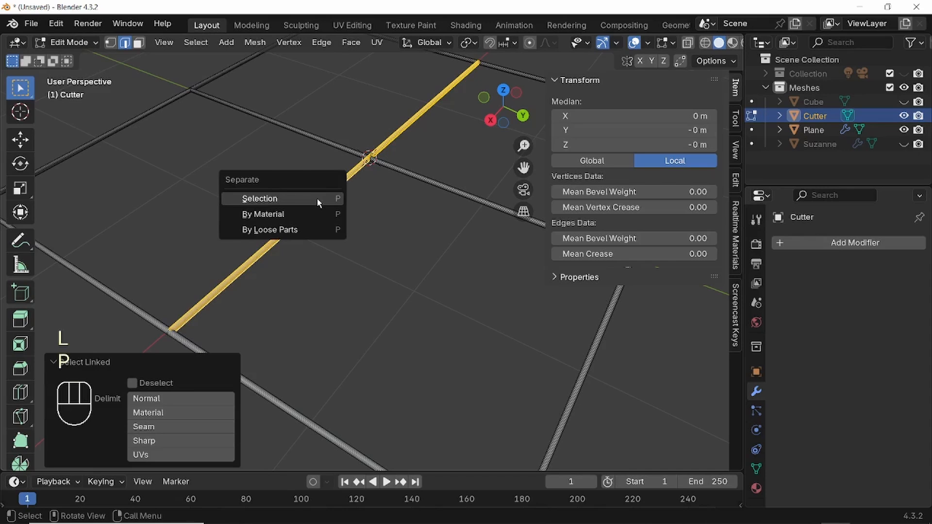
left_click(316, 198)
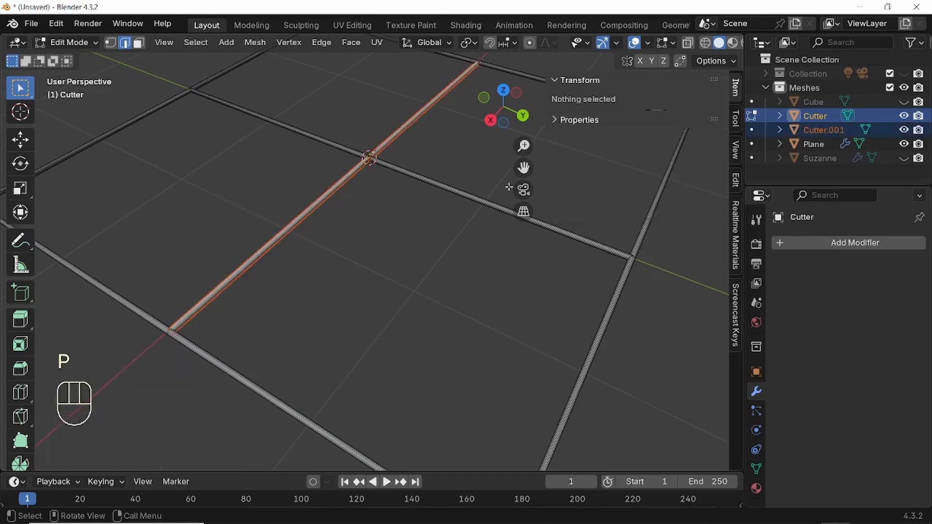
- Hide the Cutter object and open the separated rod in Edit Mode
left_click(903, 116)
middle_click_drag(294, 266, 339, 208)
scroll(252, 272, "up", 2)
key("Tab")
key("Tab")
left_click(256, 242)
key("Tab")
- Select the edge loop around the separated rod's open end at positive X and fill it with a face
left_click(236, 238, "alt")
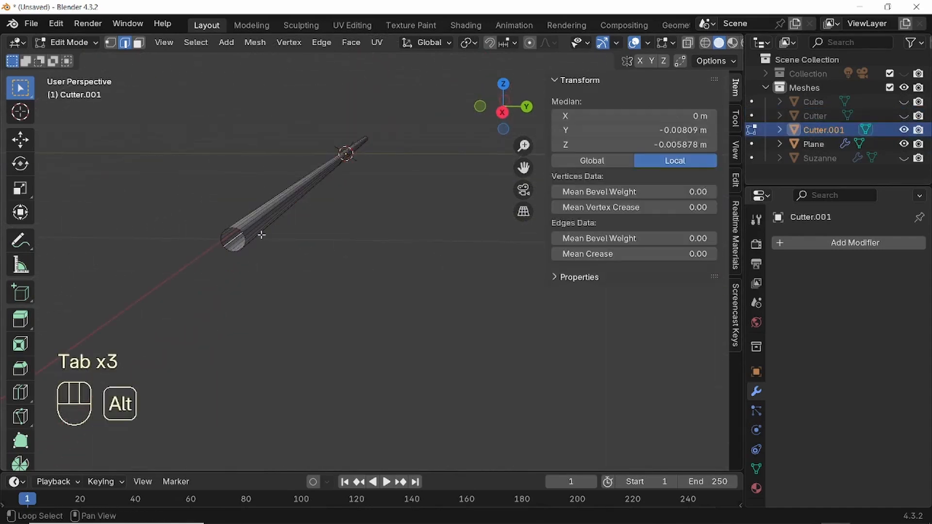
middle_click_drag(259, 238, 304, 233)
middle_click_drag(222, 237, 289, 239)
left_click(381, 229, "alt")
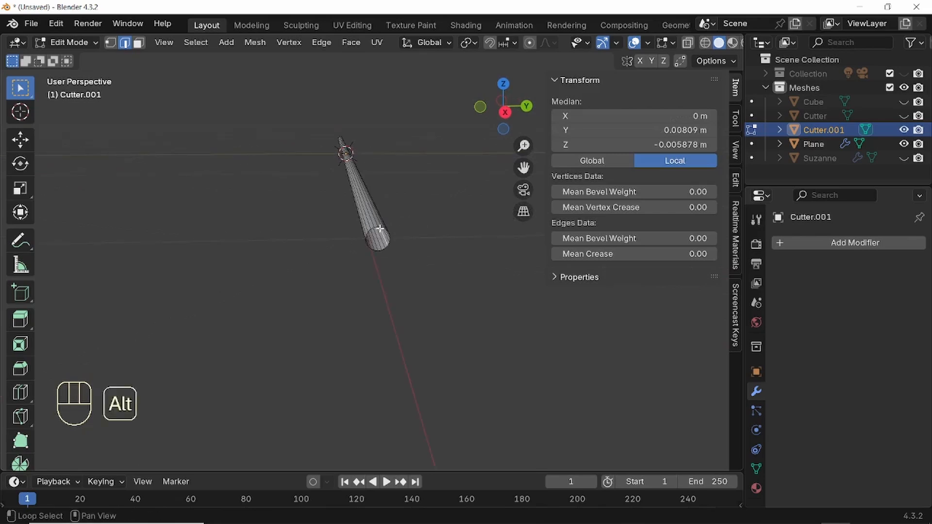
left_click(381, 230)
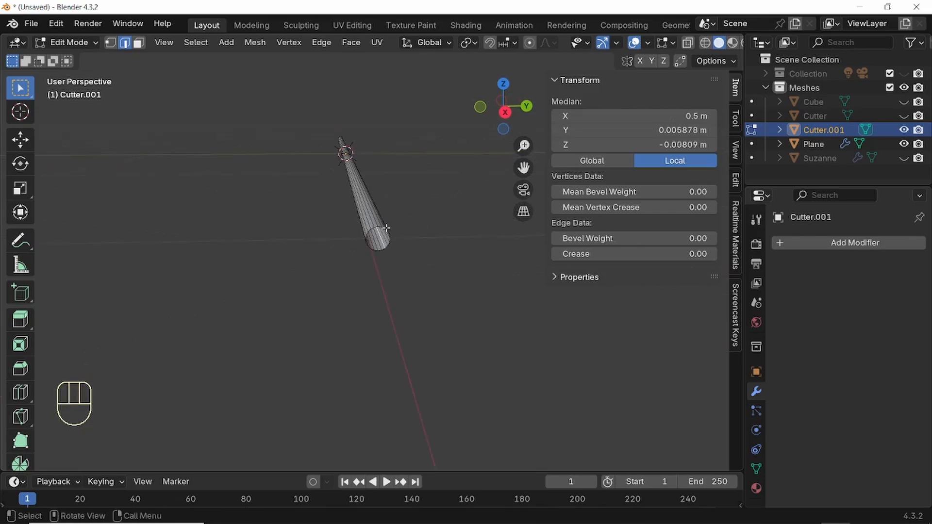
key("KP_5")
scroll(378, 232, "up", 5)
scroll(373, 229, "up", 1)
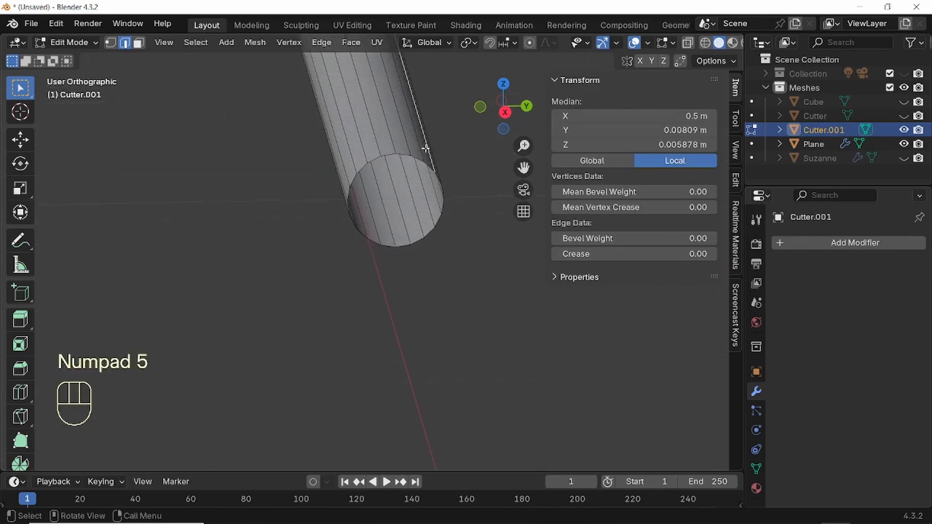
left_click(395, 156, "alt")
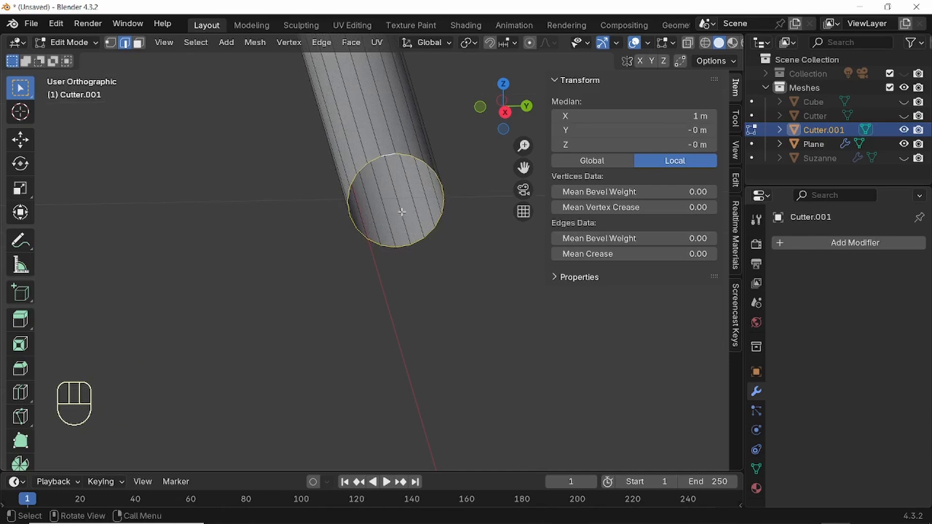
key("f")
middle_click_drag(398, 181, 416, 163)
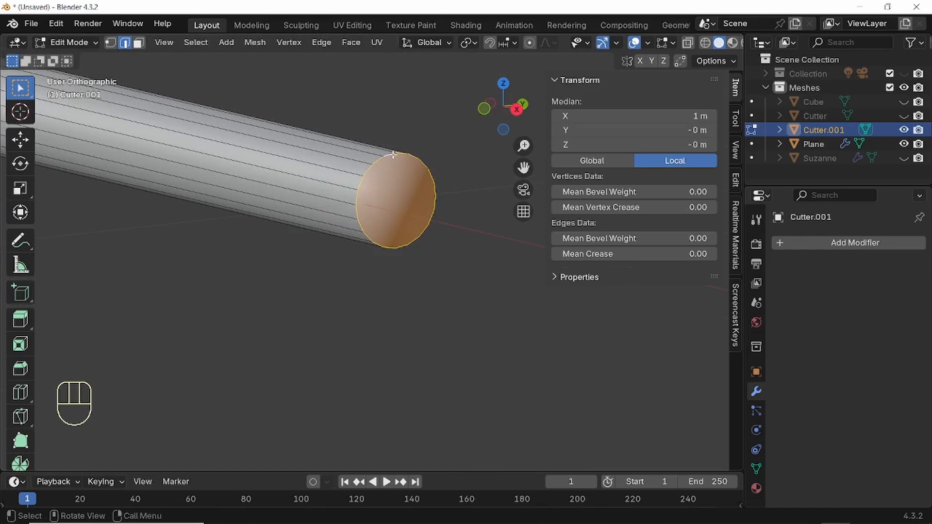
- Mark the edges around the new end cap as sharp
key("ctrl+e")
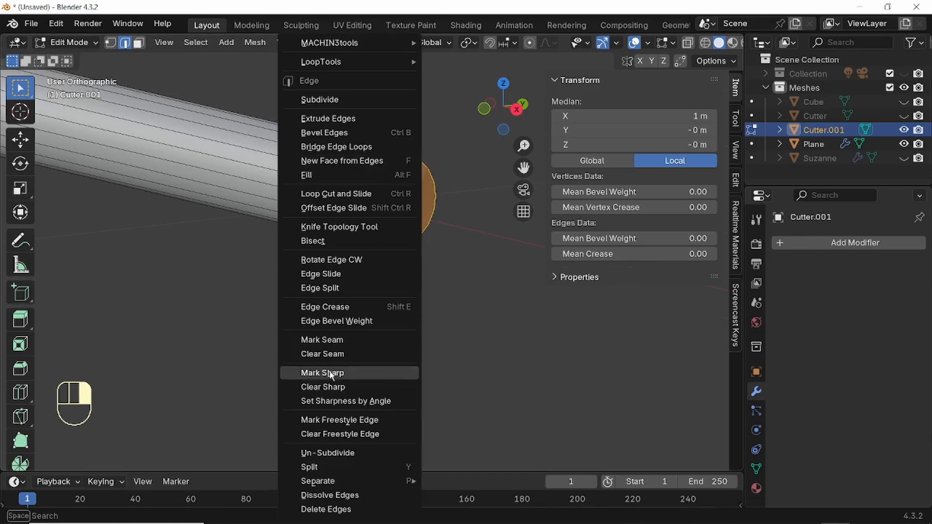
left_click(311, 373)
left_click(417, 287)
- Fill the rod's opposite open end at negative X with a face, mark its edges sharp and return to Object Mode
scroll(258, 287, "down", 9)
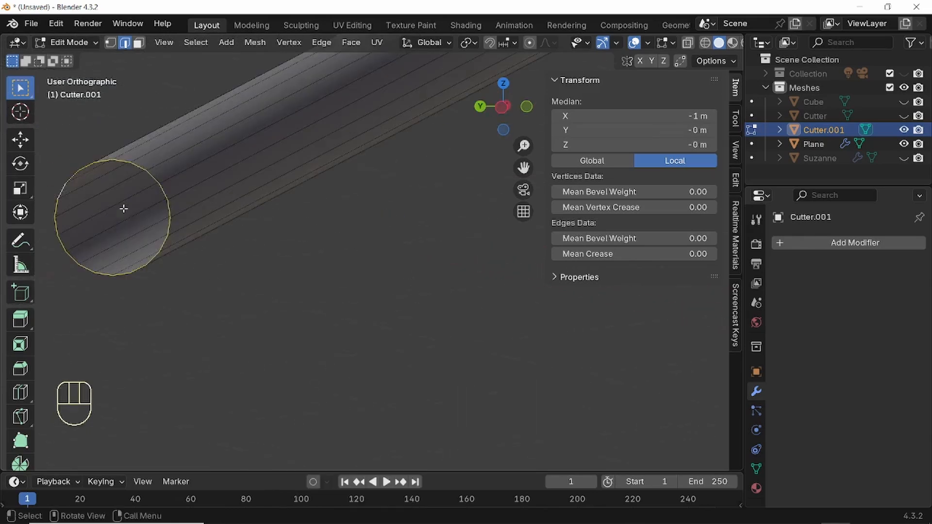
key("f")
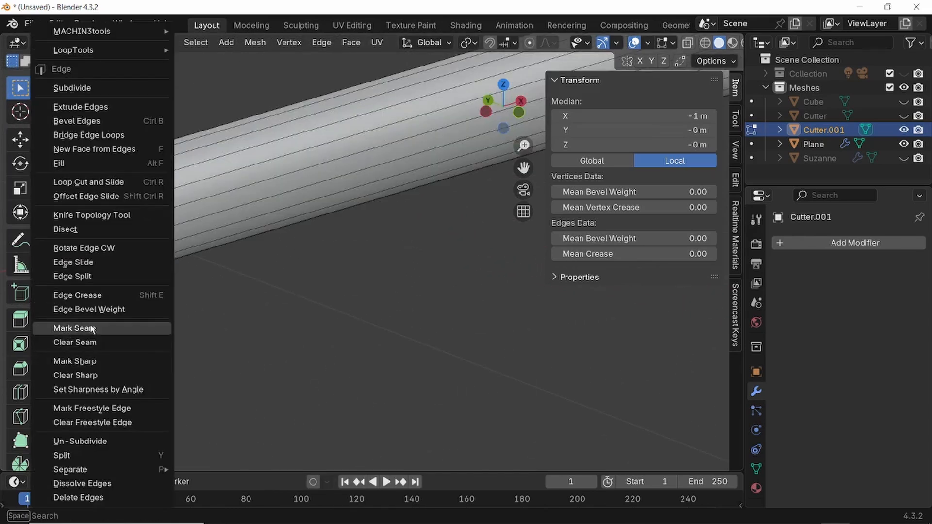
left_click(137, 362)
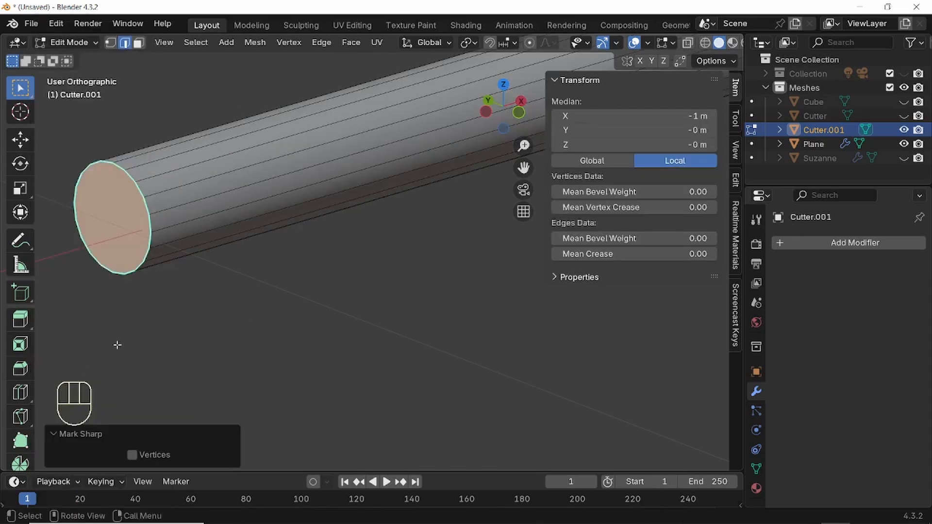
left_click(248, 310)
scroll(269, 323, "down", 4)
key("Tab")
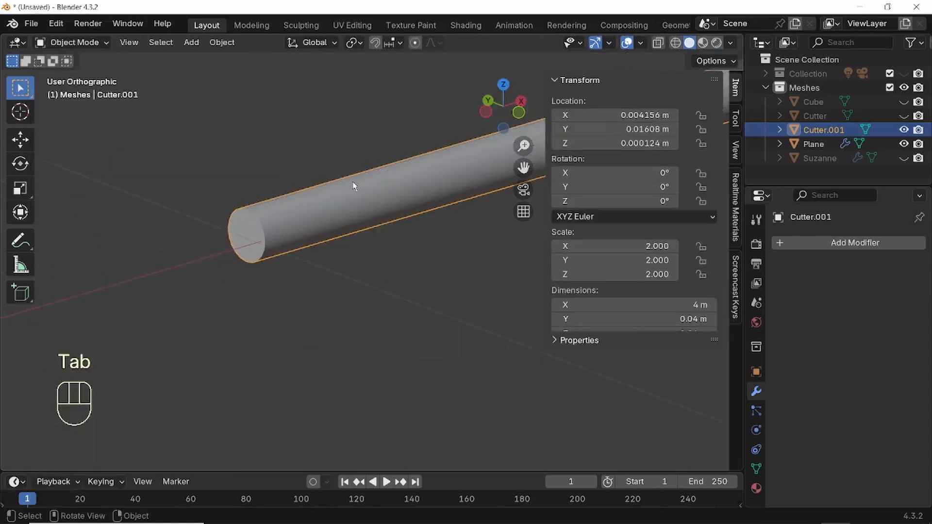
- Unhide the Cutter object and join the capped rod back into it
scroll(302, 241, "down", 3)
left_click(903, 115)
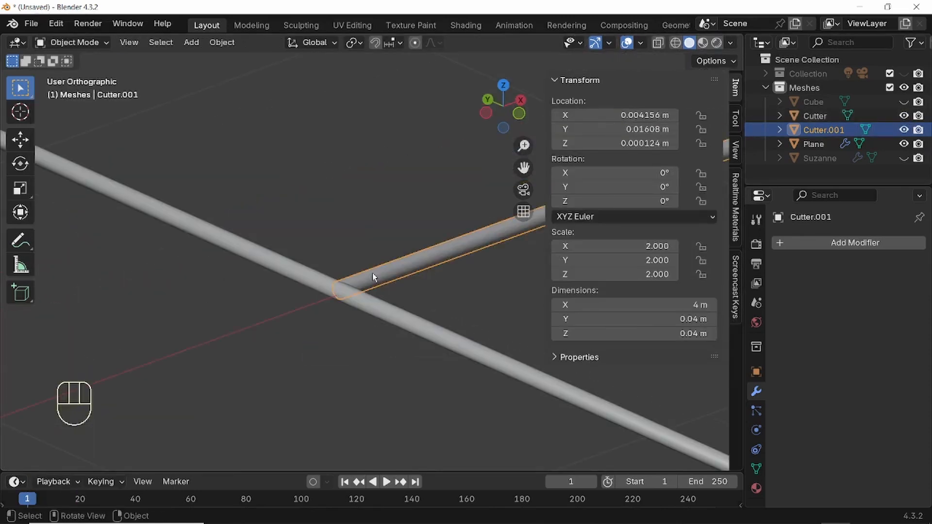
left_click(383, 303, "shift")
scroll(383, 304, "down", 3)
left_click_drag(398, 261, 278, 277, "alt")
scroll(306, 276, "down", 2)
key("KP_7")
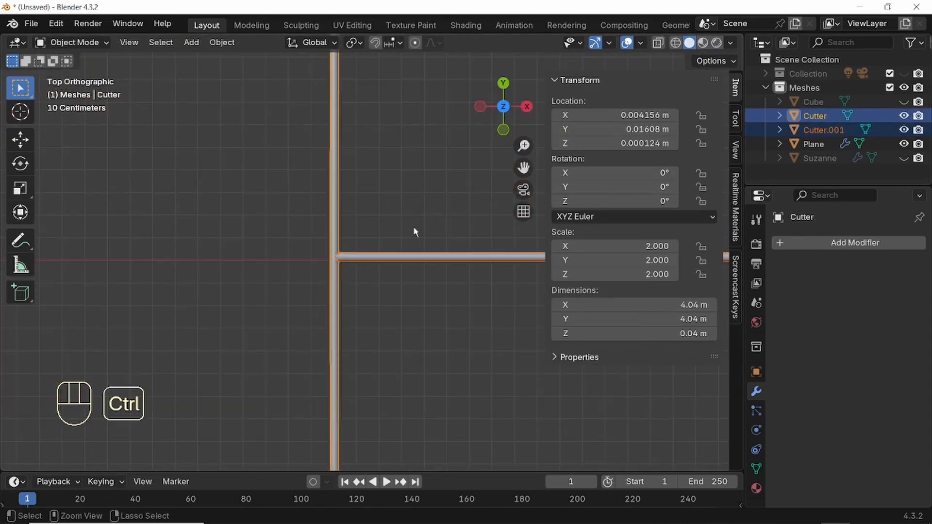
key("ctrl+j")
left_click(423, 196)
- Check the face orientation of the joined Cutter with the Face Orientation overlay, switching it off again
left_click(640, 43)
left_click(559, 339)
middle_click_drag(425, 341, 380, 240)
scroll(413, 124, "down", 4)
left_click(640, 43)
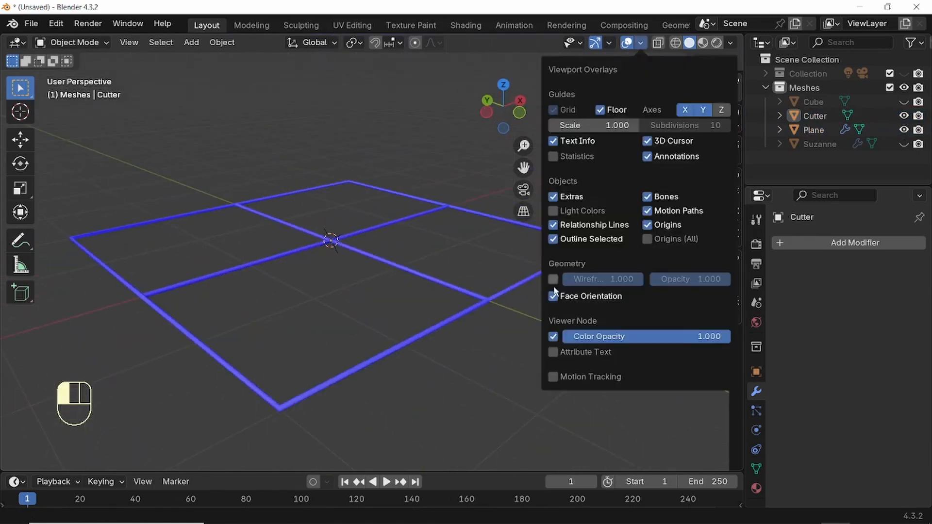
left_click(577, 296)
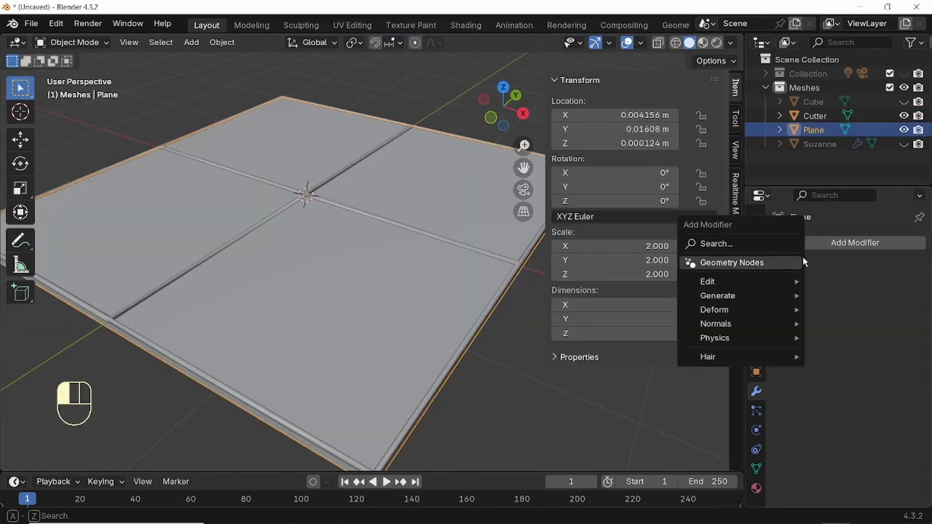
- Add a Boolean modifier set to Difference to the plane with Cutter as its object
type("b")
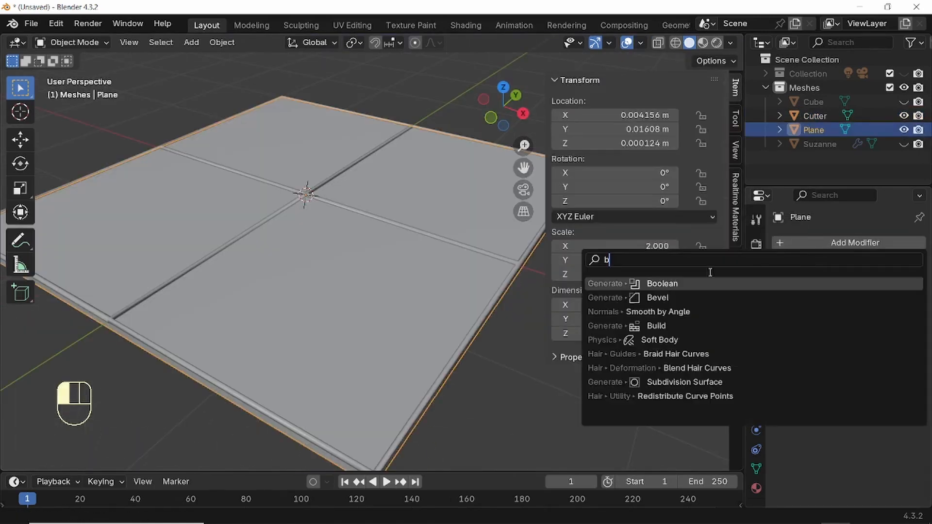
left_click(668, 284)
left_click(899, 322)
left_click(809, 116)
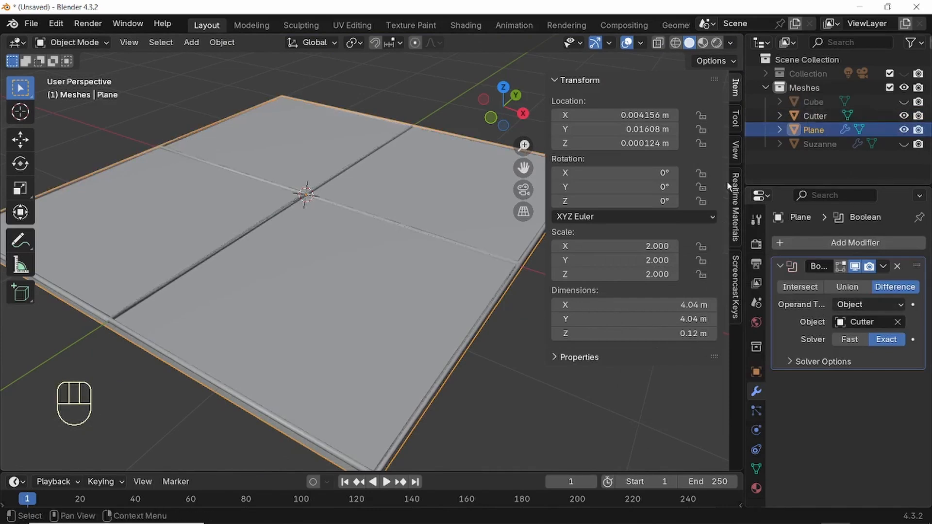
- Enable Self Intersection and Hole Tolerant in the Boolean modifier's solver options
middle_click_drag(418, 318, 387, 308)
scroll(353, 340, "up", 2)
middle_click_drag(354, 339, 369, 309, "alt")
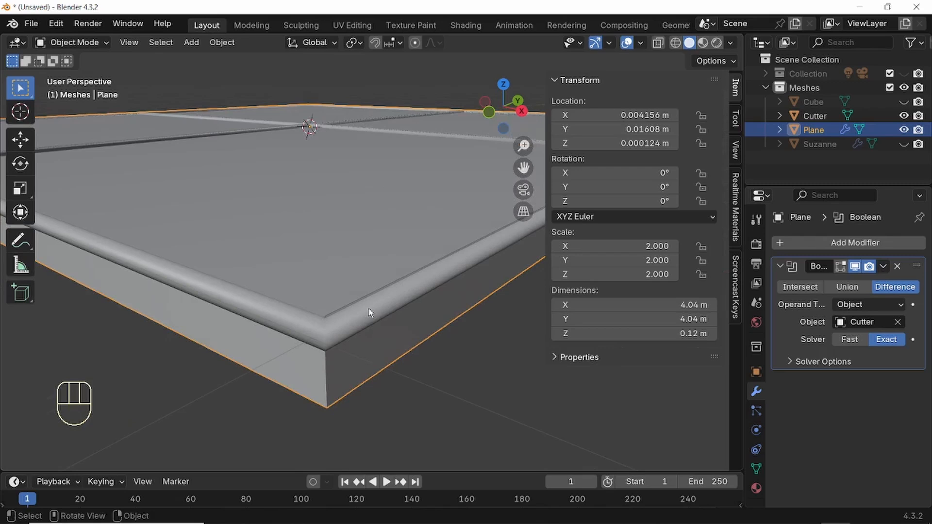
left_click(792, 362)
left_click(836, 396)
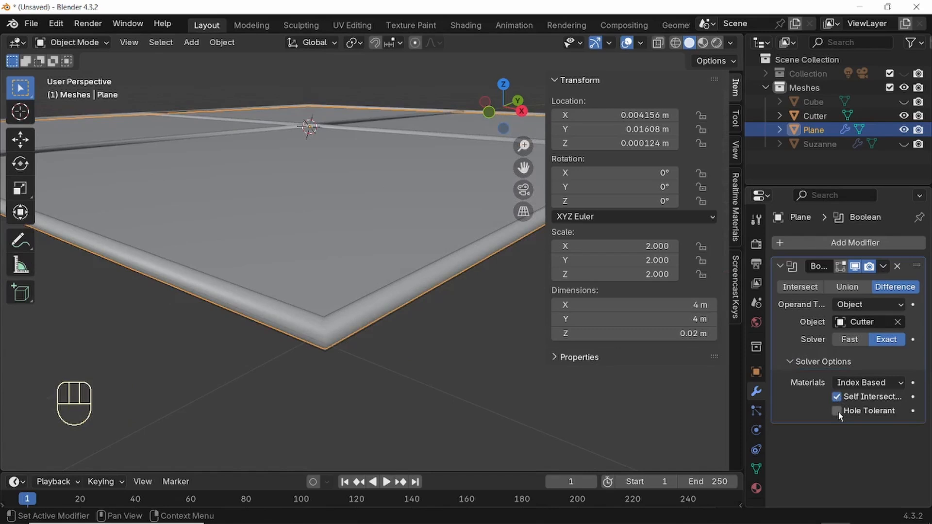
left_click(836, 411)
- Select the Cutter object and hide it to expose the grooves in the plane
middle_click_drag(341, 302, 398, 315)
left_click(344, 294)
key("h")
middle_click_drag(377, 284, 324, 302)
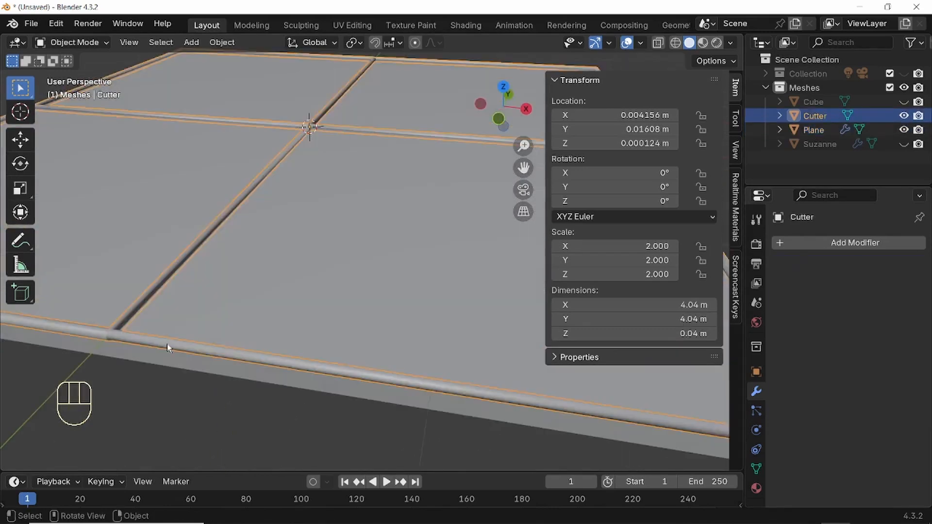
middle_click_drag(364, 257, 345, 196)
- Select the plane and apply its Boolean modifier
left_click(346, 196)
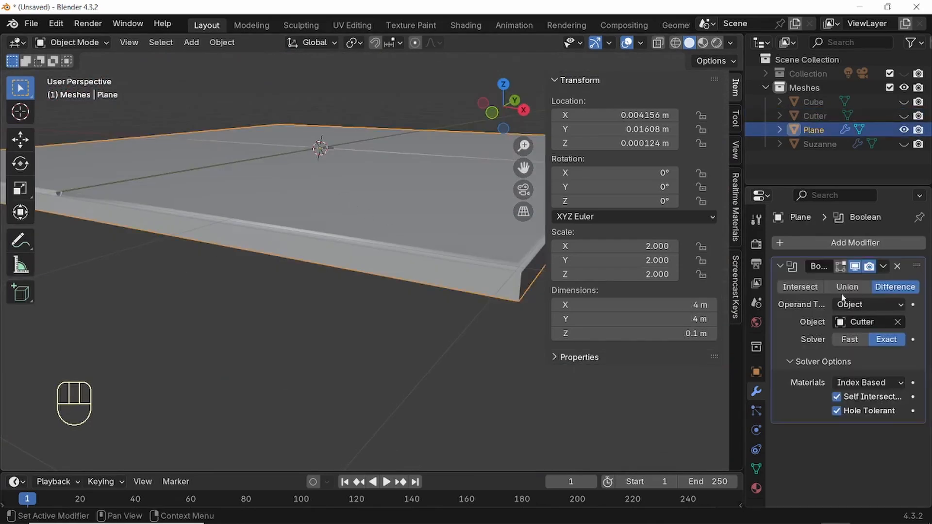
left_click(883, 267)
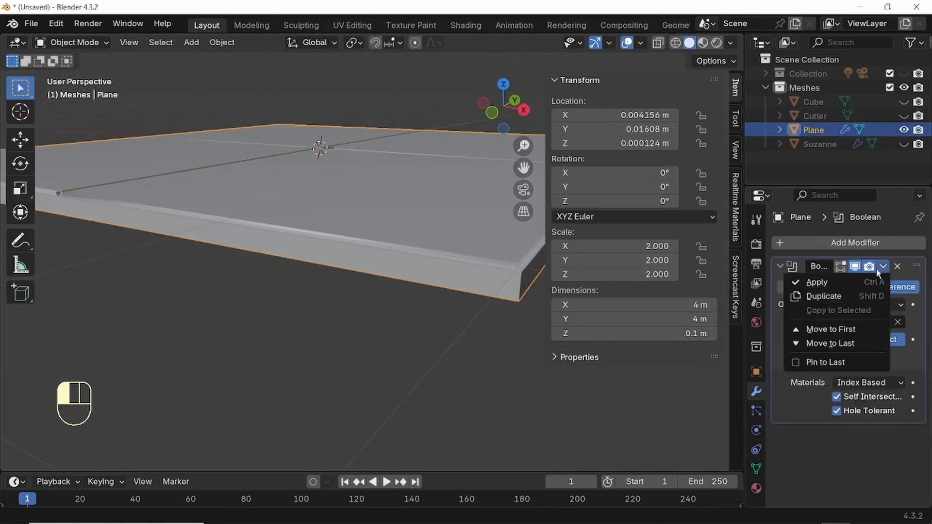
left_click(816, 282)
- In the plane's Edit Mode, select the stray vertices of the flap at the groove's negative Y end and delete them
scroll(479, 287, "up", 4)
key("Tab")
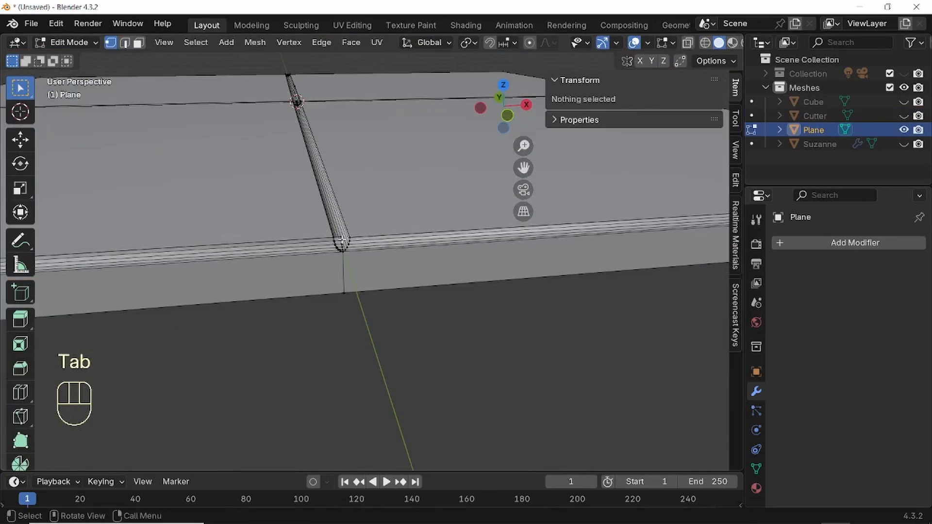
key("KP_5")
mouse_move(345, 239)
middle_mouse_down()
mouse_move(369, 245)
mouse_move(337, 237)
middle_mouse_up()
middle_click_drag(295, 198, 260, 237)
left_click(260, 237, "shift")
left_click(258, 234, "shift")
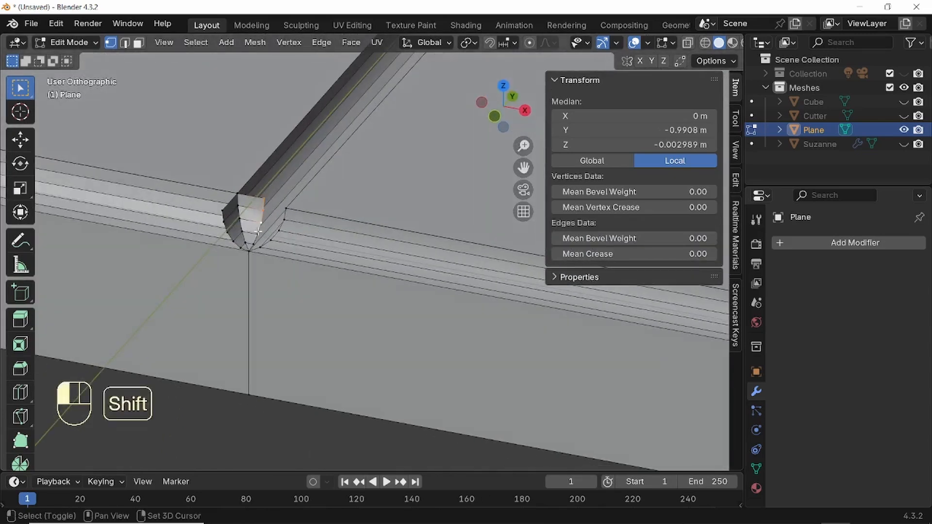
left_click(254, 244, "shift")
mouse_move(276, 238)
middle_mouse_down()
mouse_move(282, 249)
mouse_move(282, 229)
middle_mouse_up()
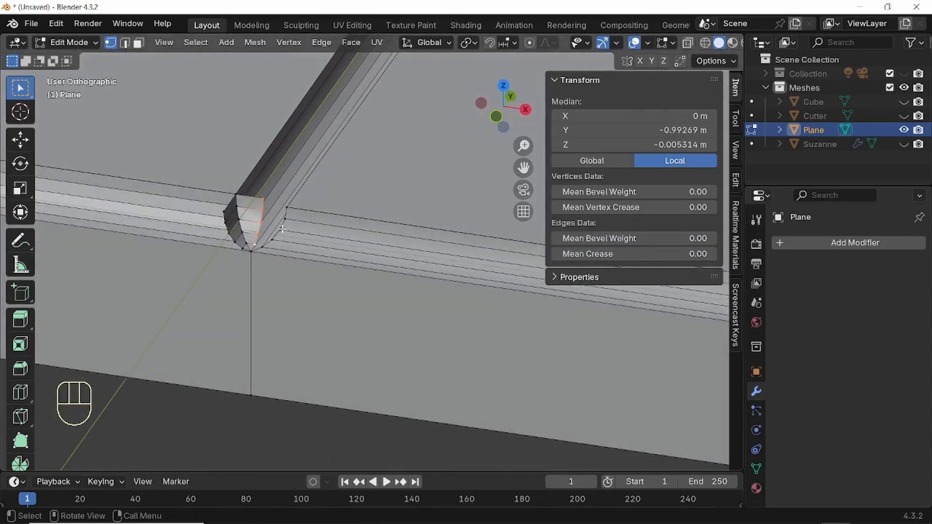
key("x")
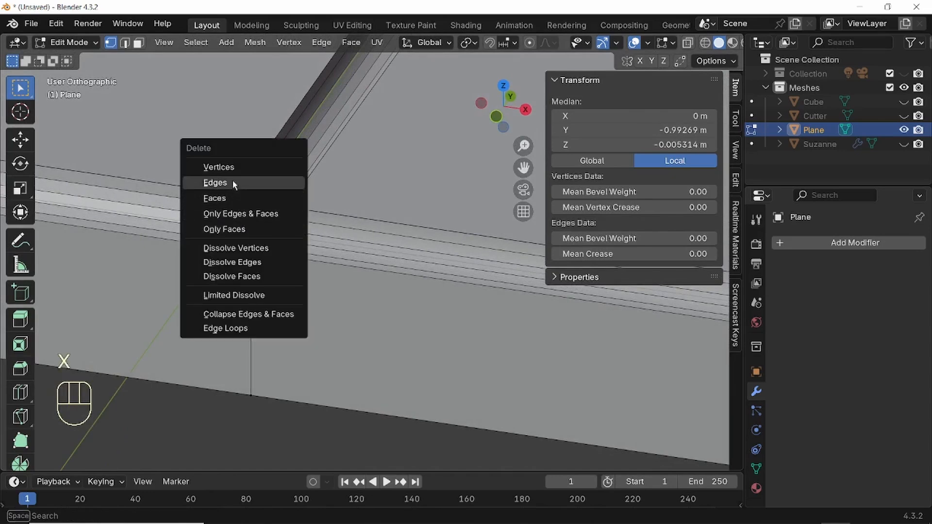
left_click(233, 167)
- Delete the leftover vertex sticking out above the same groove end
middle_click_drag(257, 204, 265, 200)
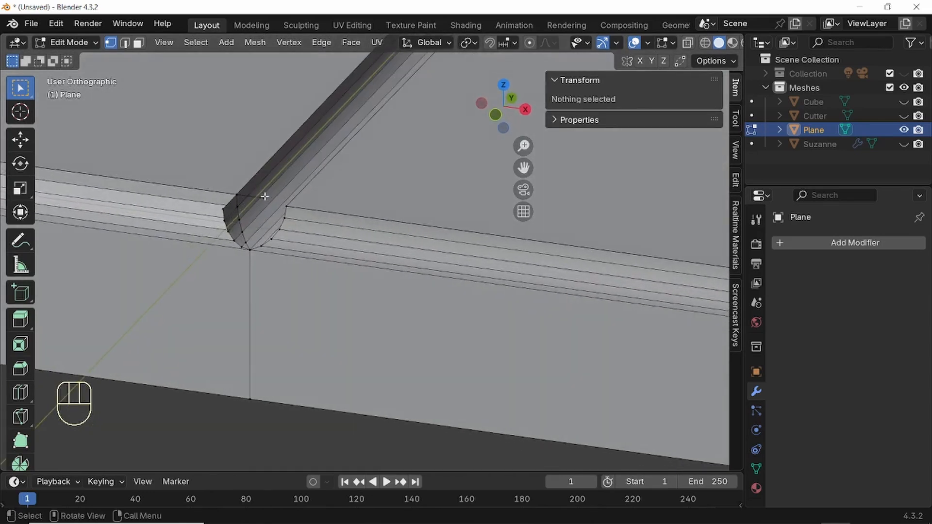
left_click(265, 199)
key("x")
left_click(292, 203)
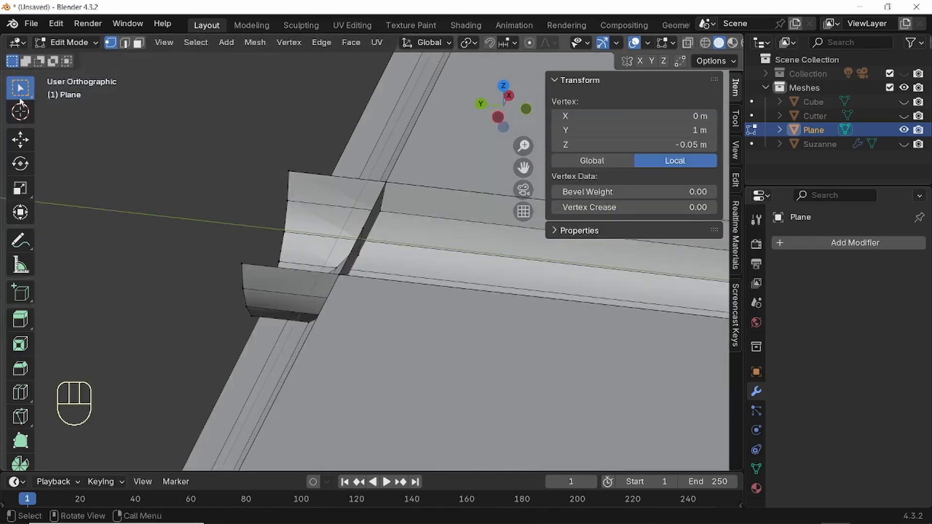
- Lasso-select the vertices protruding past the plane's edge at the groove's positive Y end with X-ray on and delete them
left_click(18, 93)
left_click_drag(18, 94, 71, 181)
key("alt+z")
mouse_move(252, 183)
left_mouse_down()
mouse_move(325, 182)
mouse_move(276, 316)
mouse_move(236, 311)
mouse_move(249, 190)
left_mouse_up()
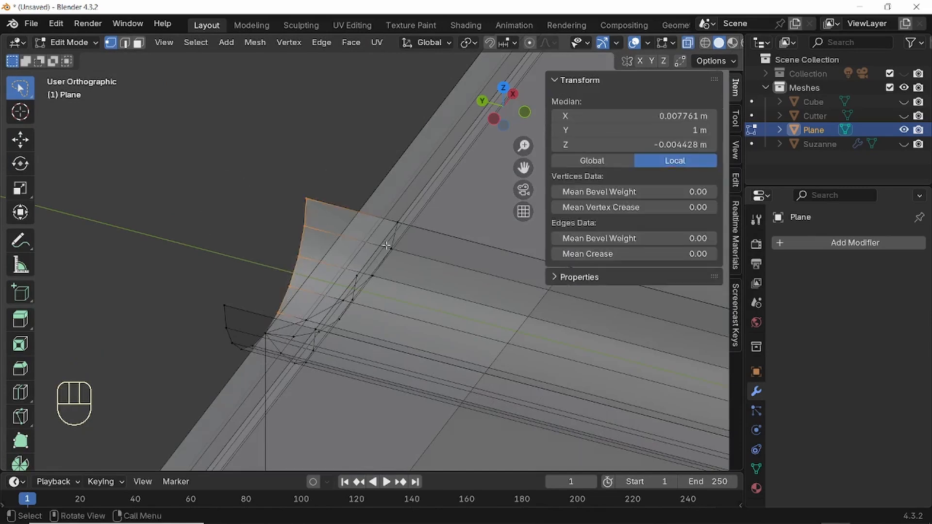
key("x")
left_click(383, 247)
middle_click_drag(351, 257, 547, 196)
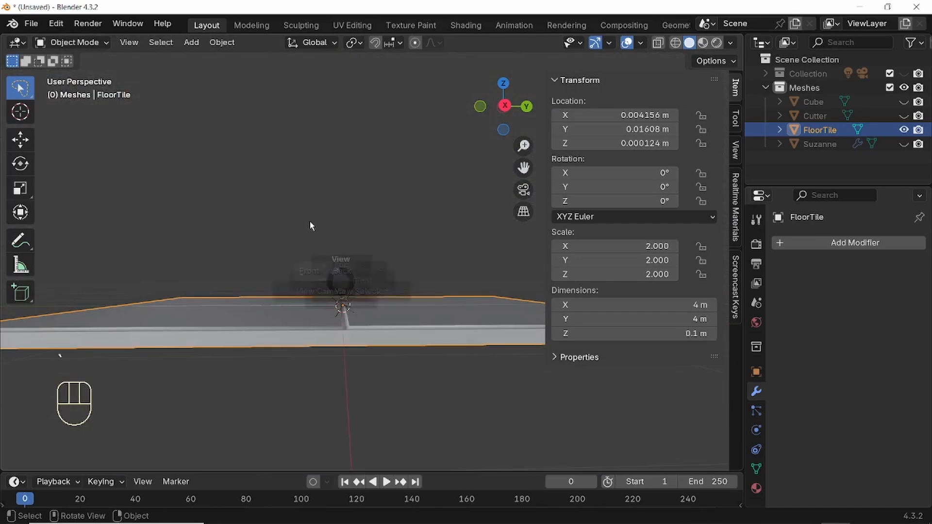
- Examine the groove crossing at the centre of FloorTile in Edit Mode, testing a move of its middle vertex and cancelling it
middle_click_drag(311, 225, 335, 314, "alt")
scroll(334, 323, "up", 4)
middle_click_drag(341, 167, 375, 303, "alt")
middle_click_drag(365, 252, 371, 277)
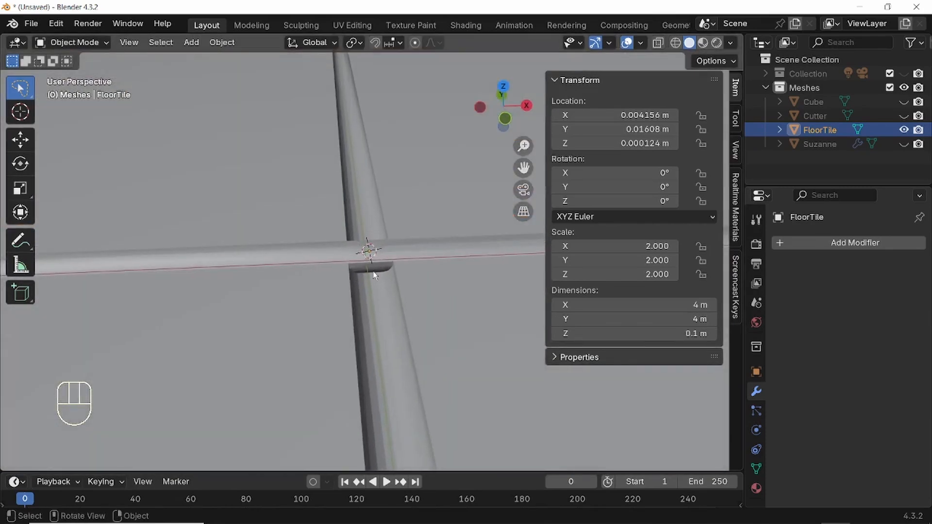
key("Tab")
key("KP_Decimal")
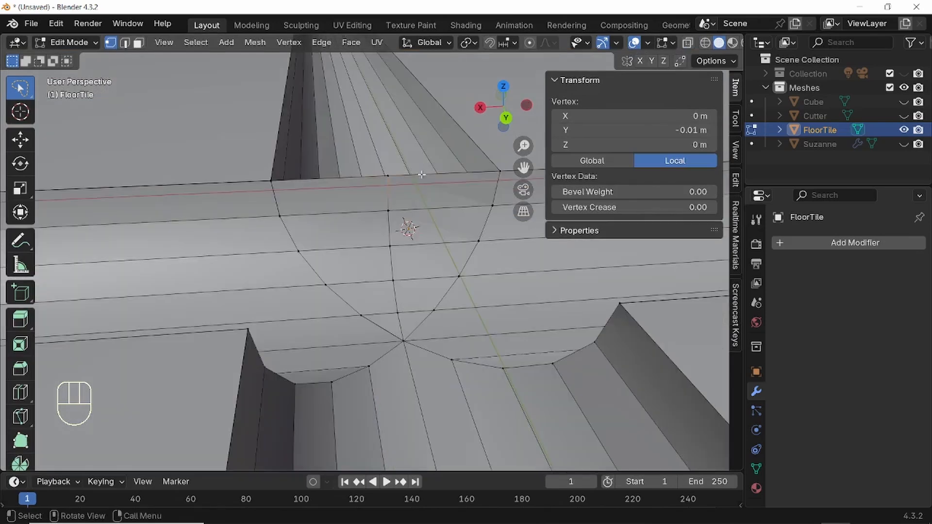
key("g")
right_click(500, 249)
- Run MACHIN3 Clean Up on the FloorTile mesh to remove doubles, degenerate, loose and redundant geometry and recalculate normals
scroll(390, 164, "down", 5)
middle_click_drag(431, 254, 426, 120)
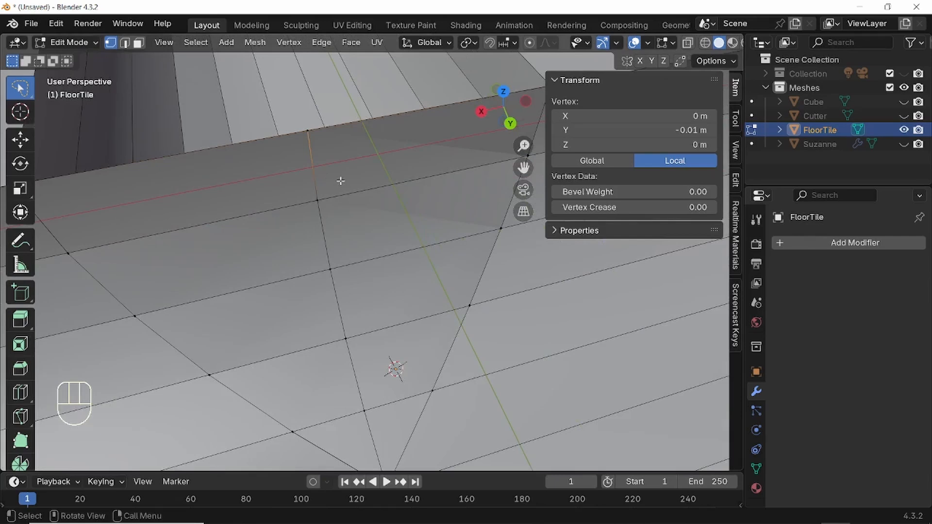
key("3")
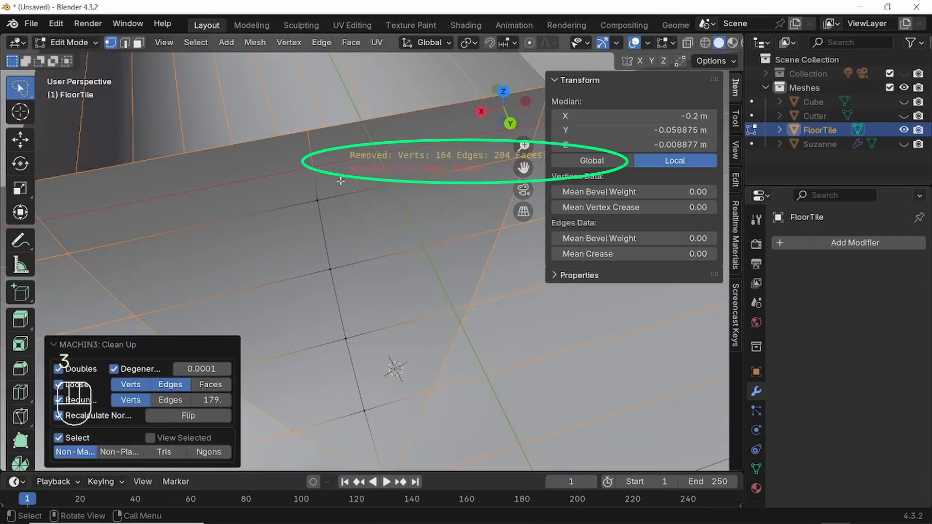
left_click(333, 138)
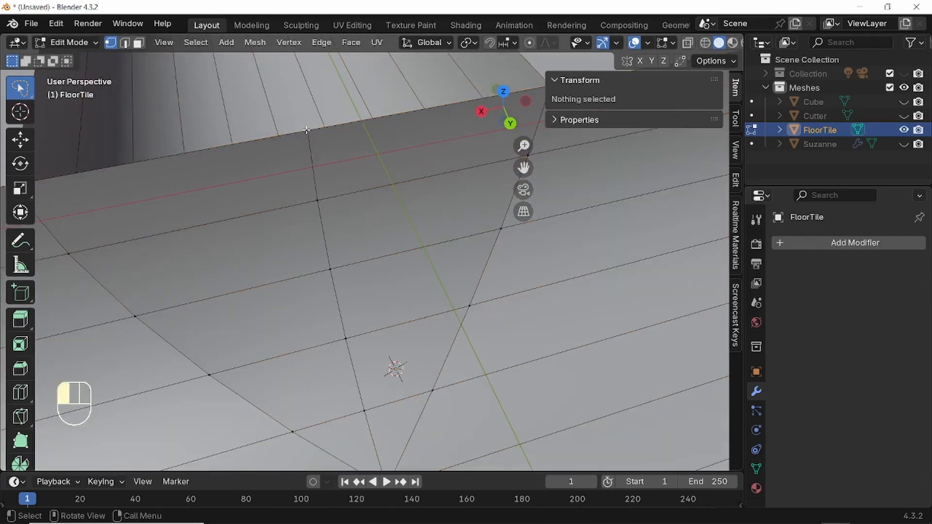
- Delete the five vertices running in a line across the groove beside the central crossing of FloorTile and return to Object Mode
key("g")
right_click(399, 202)
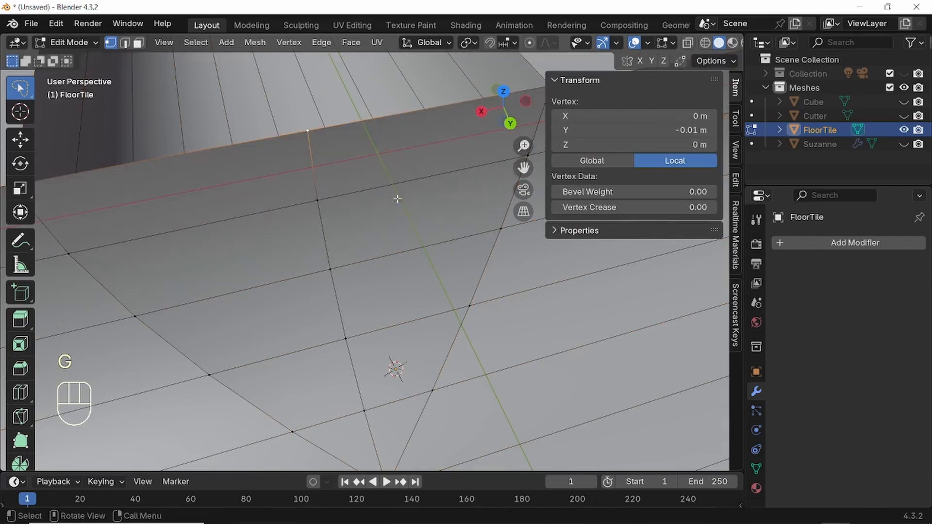
left_click(318, 199, "shift")
left_click(329, 267, "shift")
left_click(346, 338, "shift")
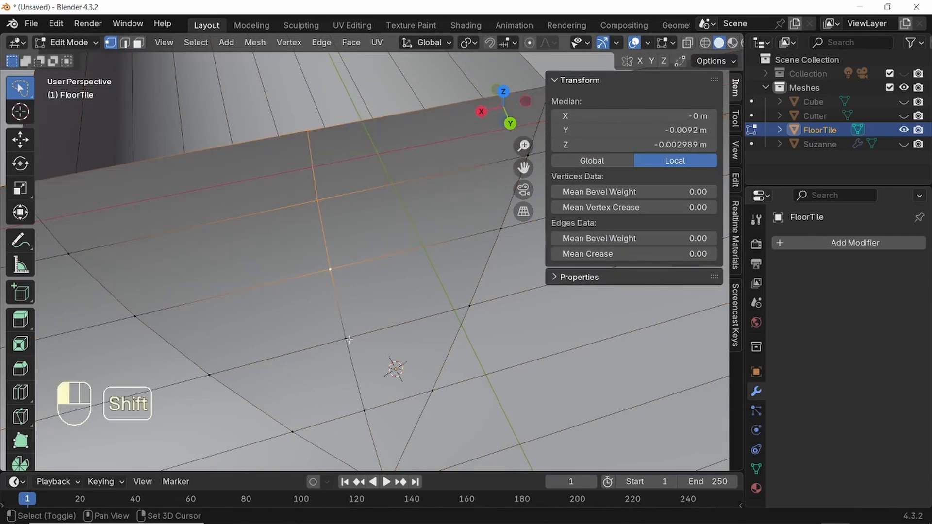
left_click(363, 411, "shift")
key("x")
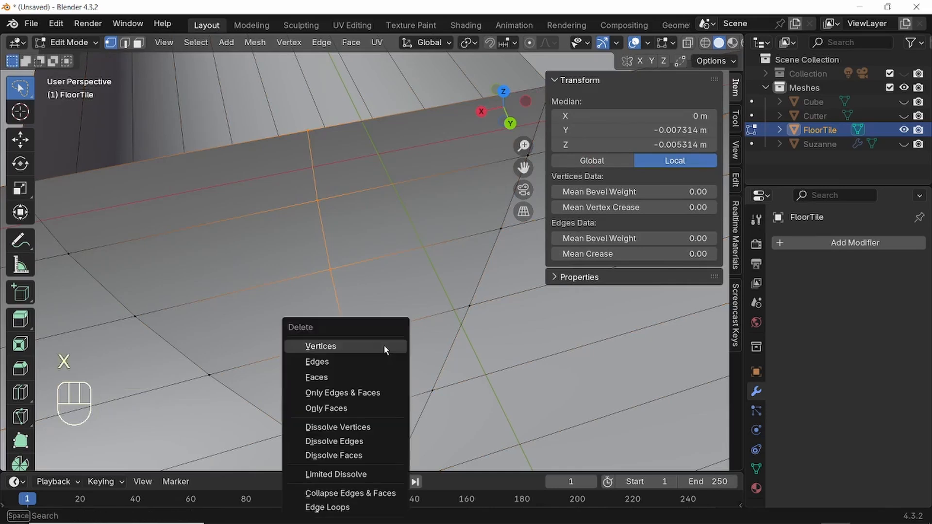
left_click(351, 346)
middle_click_drag(393, 366, 345, 264)
key("grave")
scroll(376, 287, "down", 12)
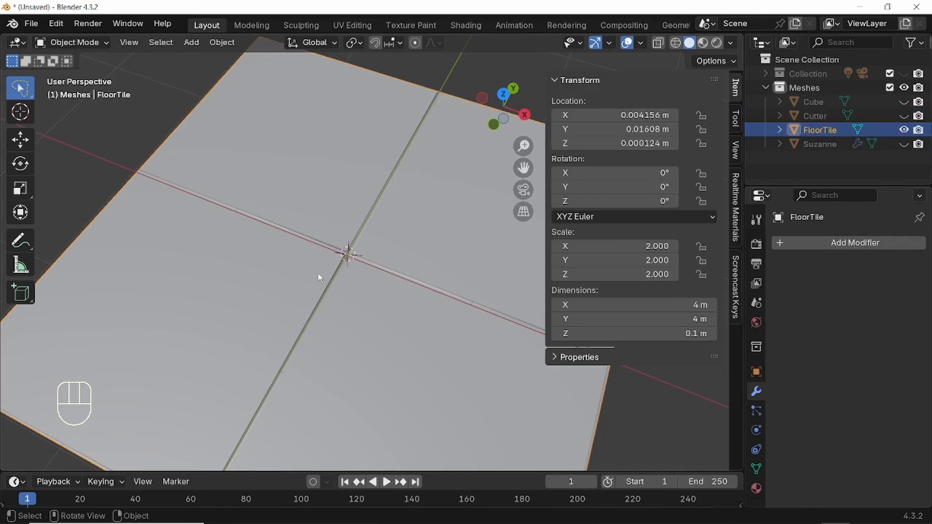
- Duplicate FloorTile in place with the original hidden, and rename the copy Floor
key("shift+d")
right_click(395, 183)
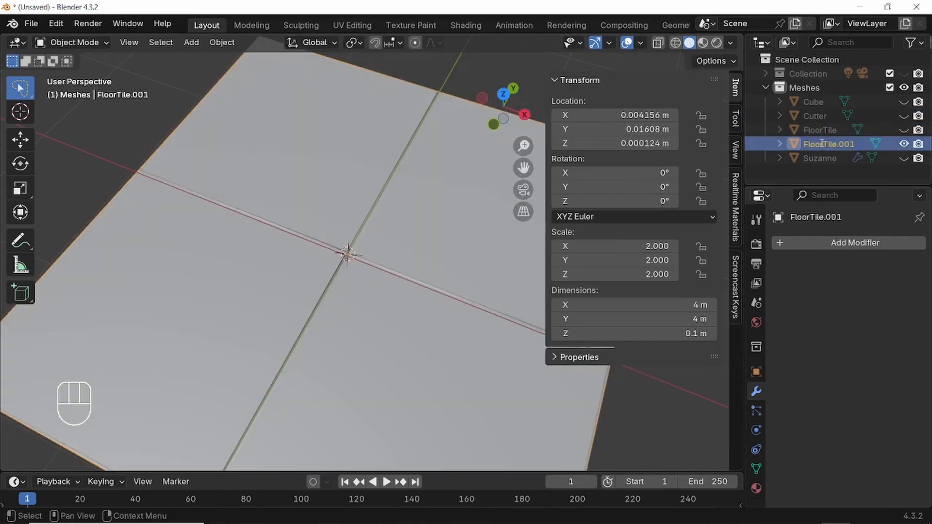
double_click(829, 143)
type("Floor")
key("Return")
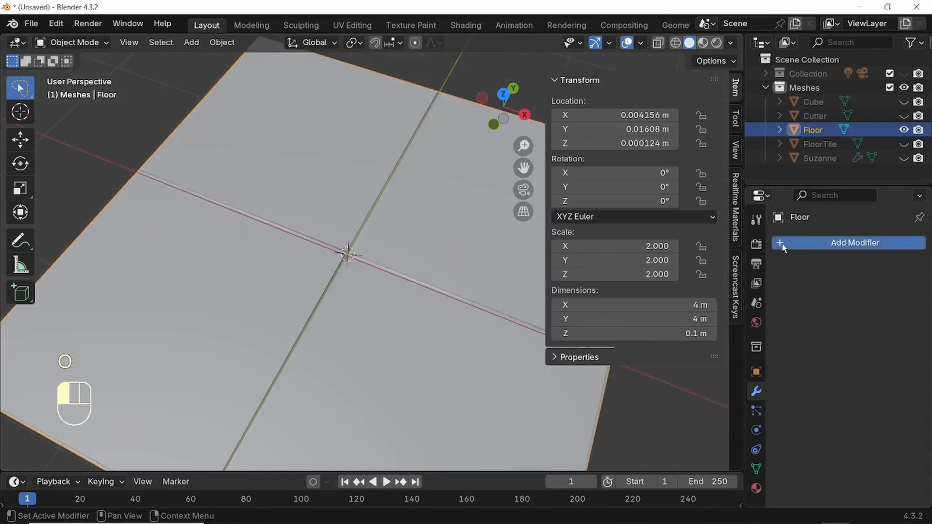
- Add an Array modifier to the Floor object
left_click(776, 244)
left_click(763, 247)
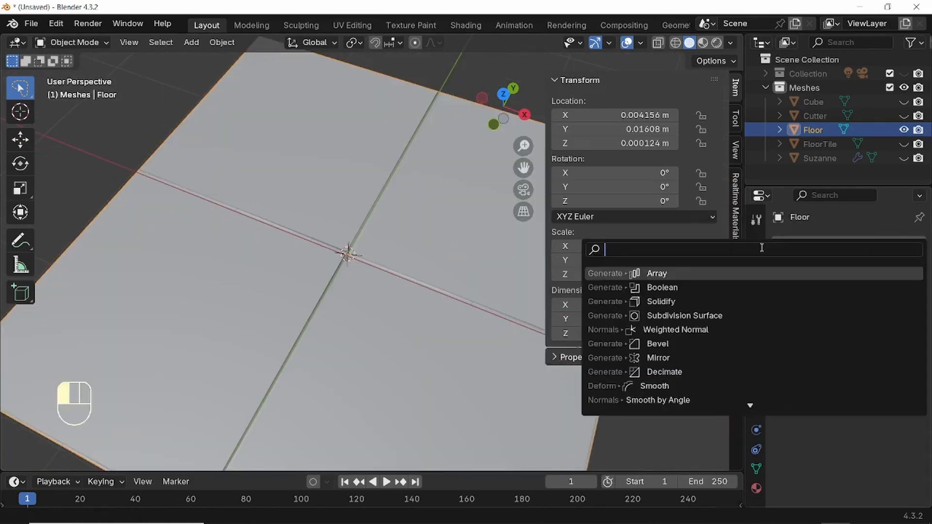
type("arr")
left_click(679, 273)
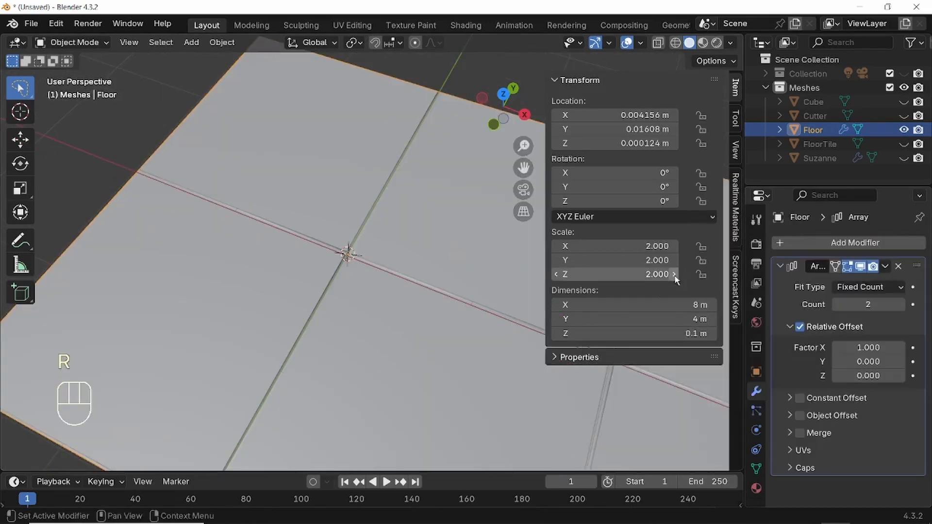
scroll(380, 288, "down", 4)
middle_click_drag(380, 288, 223, 270)
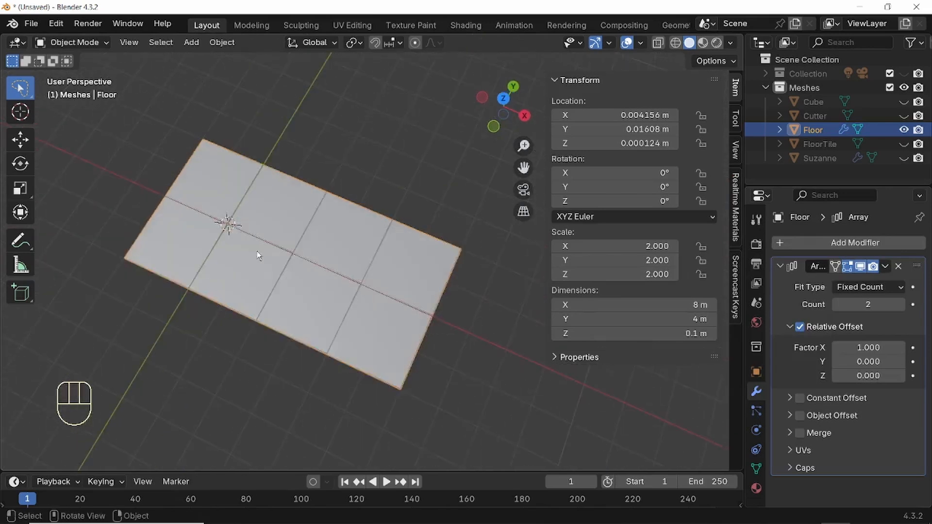
scroll(319, 263, "up", 3)
mouse_move(319, 263)
middle_mouse_down()
mouse_move(354, 250)
mouse_move(333, 268)
middle_mouse_up()
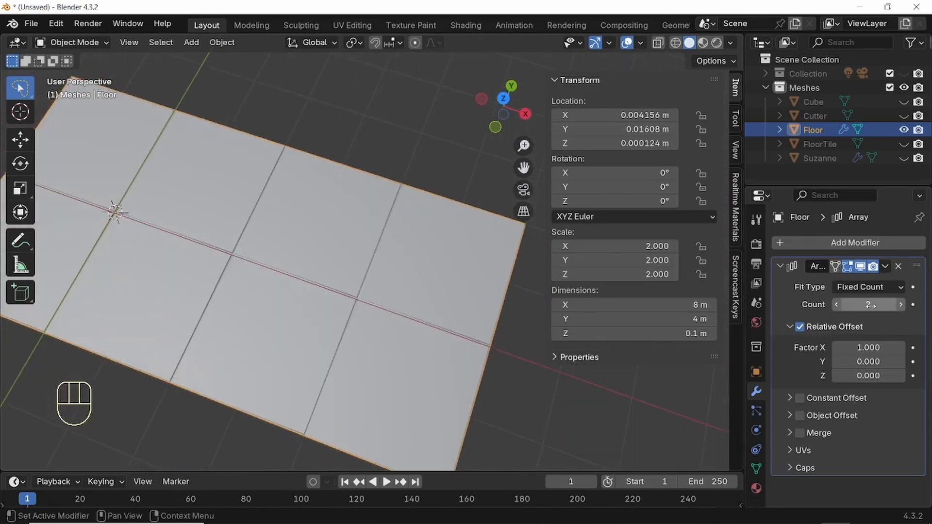
- Set the Array modifier's count to 6 so the tiles repeat along X
left_click(901, 304)
left_click(901, 305)
left_click(901, 304)
left_click(901, 305)
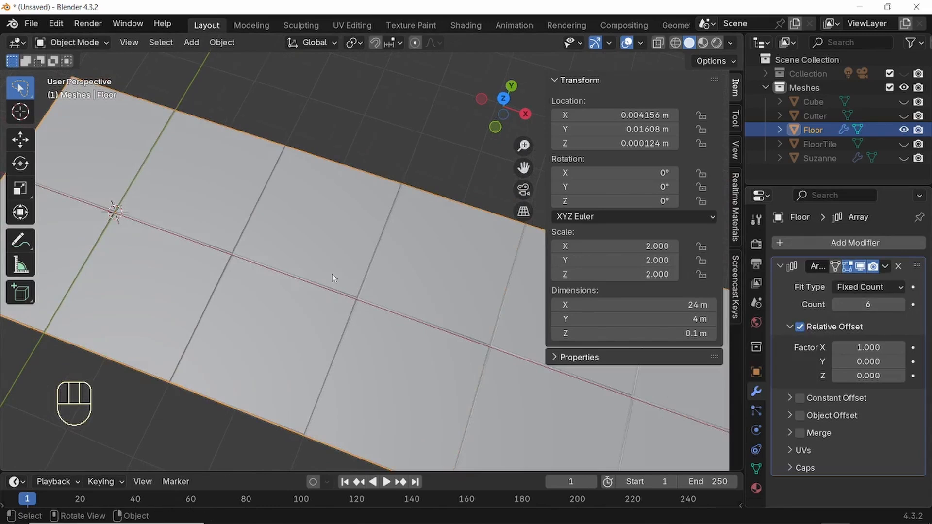
scroll(364, 272, "down", 3)
middle_click_drag(391, 273, 276, 231)
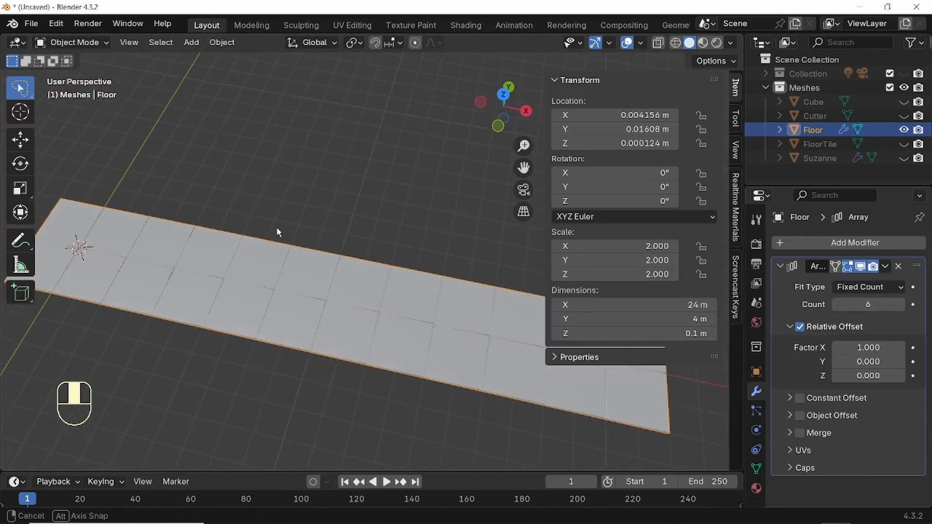
- Try a relative offset Y factor of 1 on Floor's first Array modifier, and return it to 0
left_click(780, 267)
left_click(787, 268)
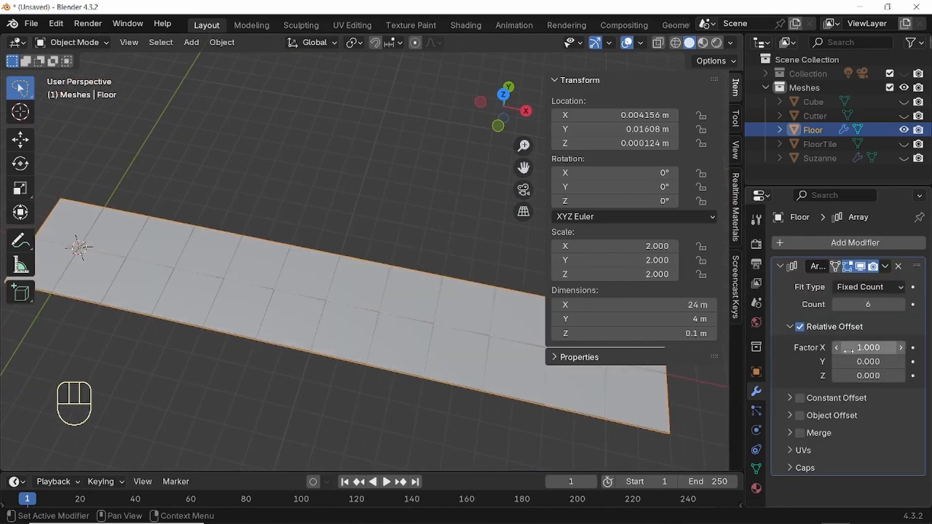
left_click(864, 361)
type("1")
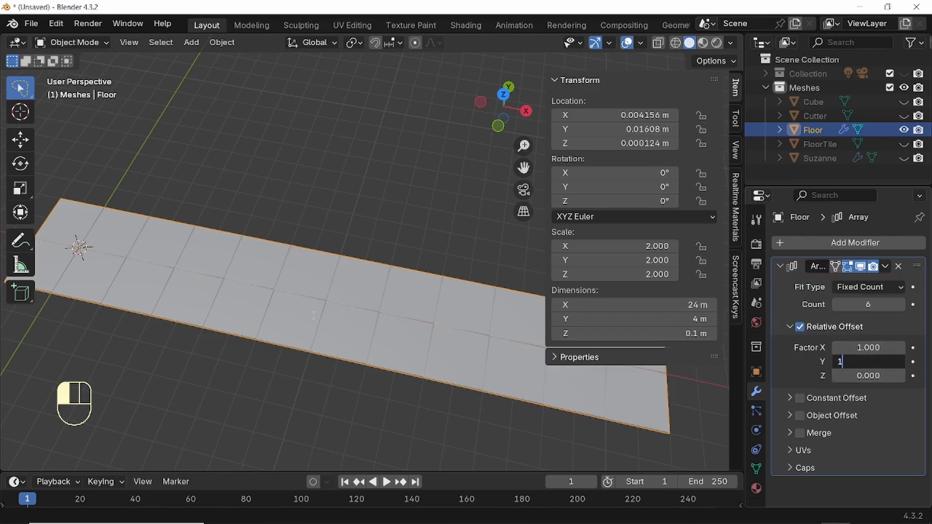
key("Return")
scroll(361, 341, "down", 3)
scroll(361, 342, "up", 4)
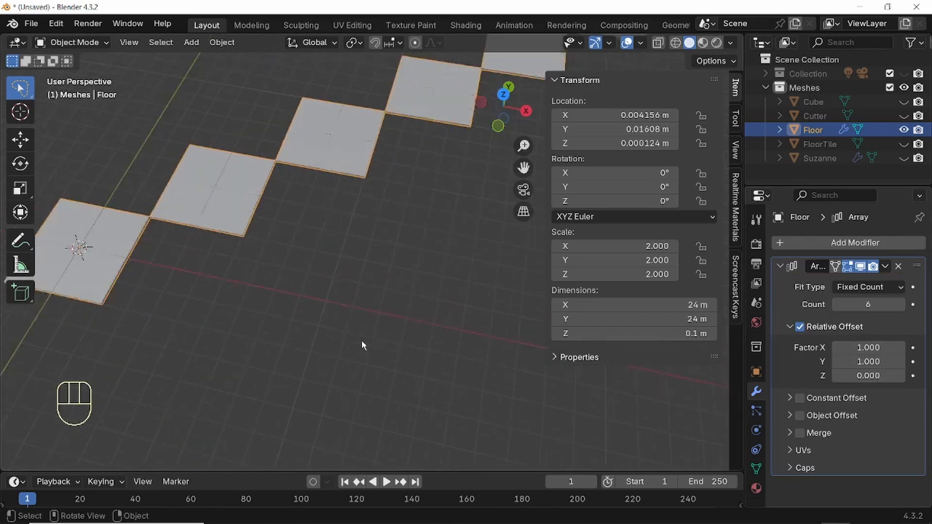
left_click(860, 360)
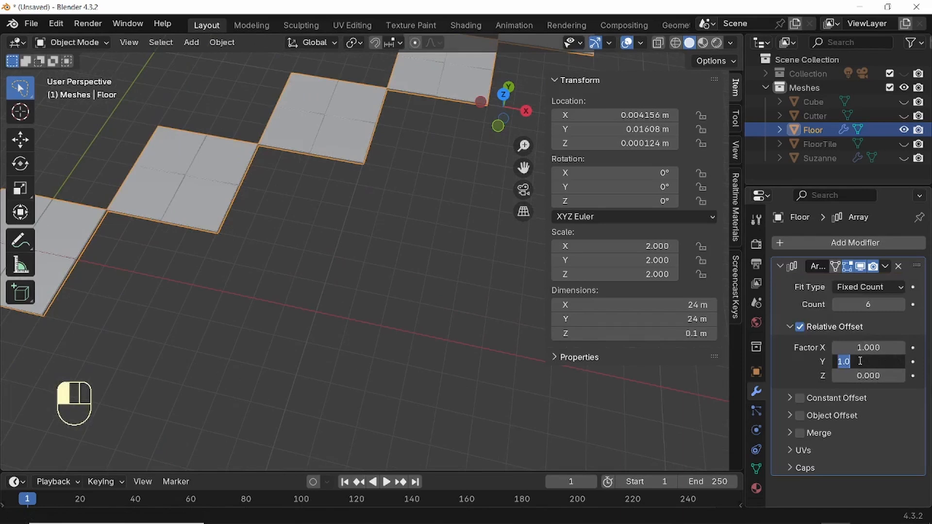
type("0")
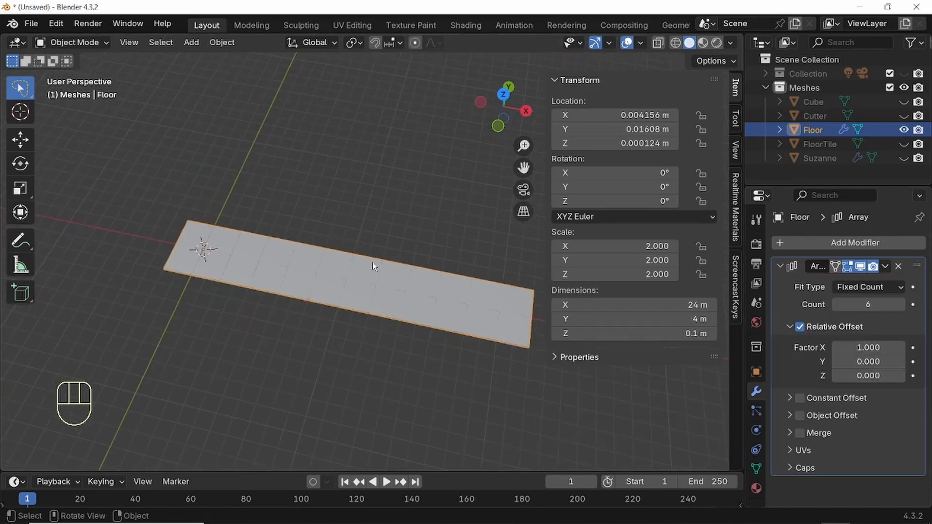
- Add a second Array modifier to the Floor object
left_click(778, 243)
left_click(758, 245)
type("arra")
left_click(679, 273)
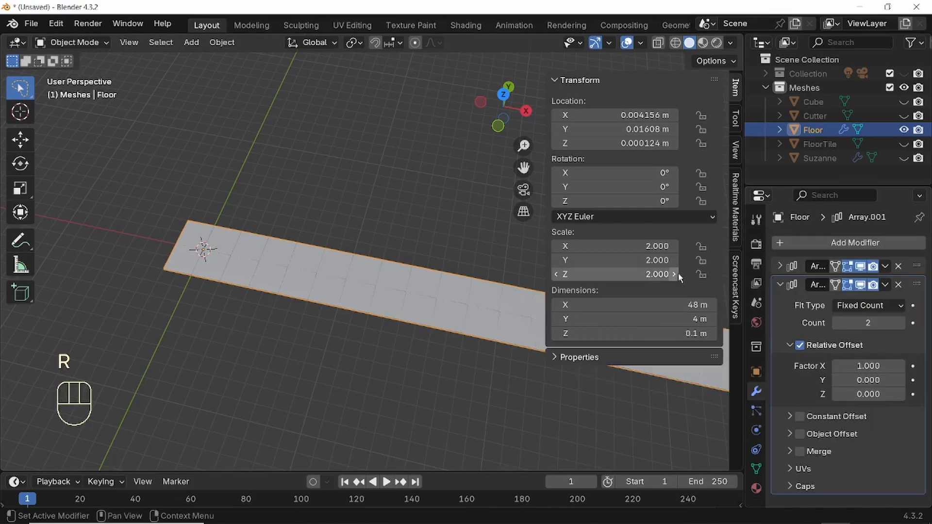
- Set the second Array's relative offset to X 0 and Y 1, and compare the floor with that modifier off and on
left_click(876, 367)
type("0")
key("Return")
left_click(876, 381)
type("1")
key("Return")
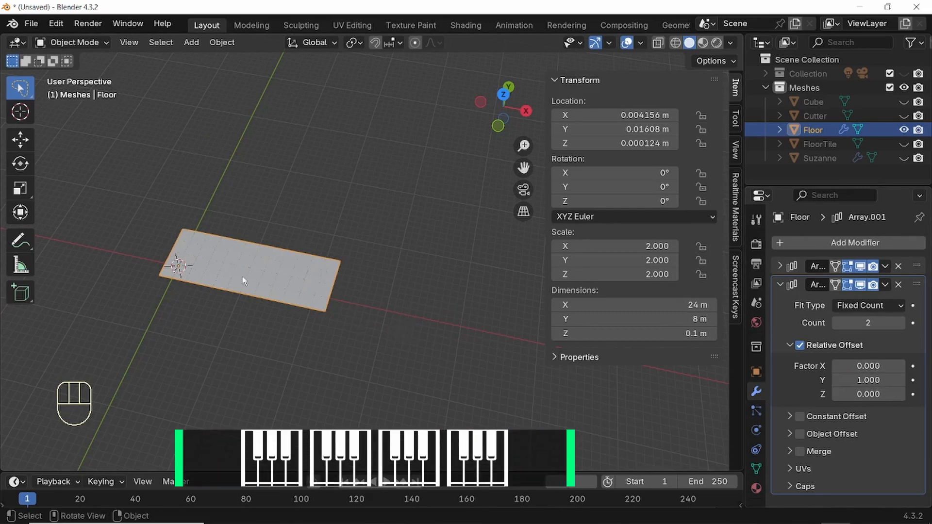
scroll(252, 274, "up", 6)
middle_click_drag(252, 275, 567, 263, "alt")
left_click(860, 284)
left_click(859, 285)
scroll(241, 281, "down", 3)
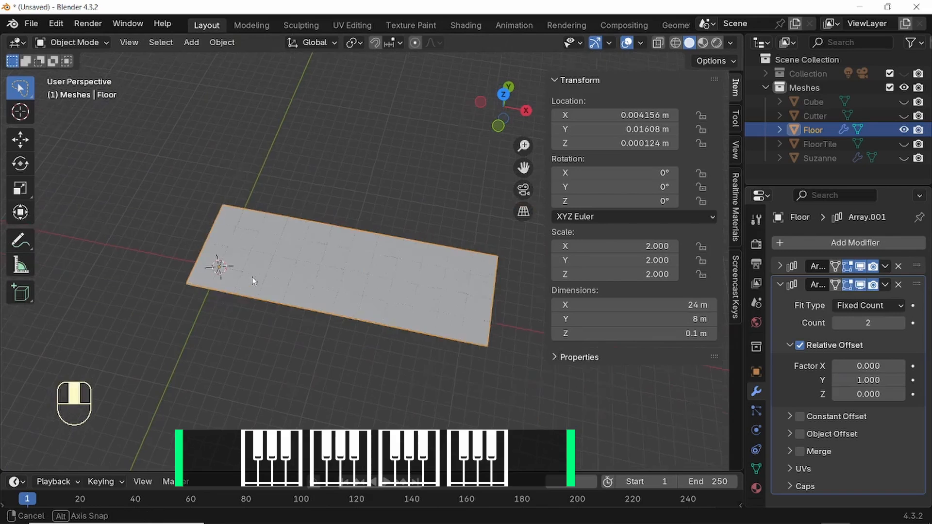
- Apply Shade Auto Smooth to the Floor object
middle_click_drag(241, 281, 322, 276)
scroll(315, 341, "up", 5)
scroll(316, 326, "down", 3)
left_click(307, 328)
right_click(325, 323)
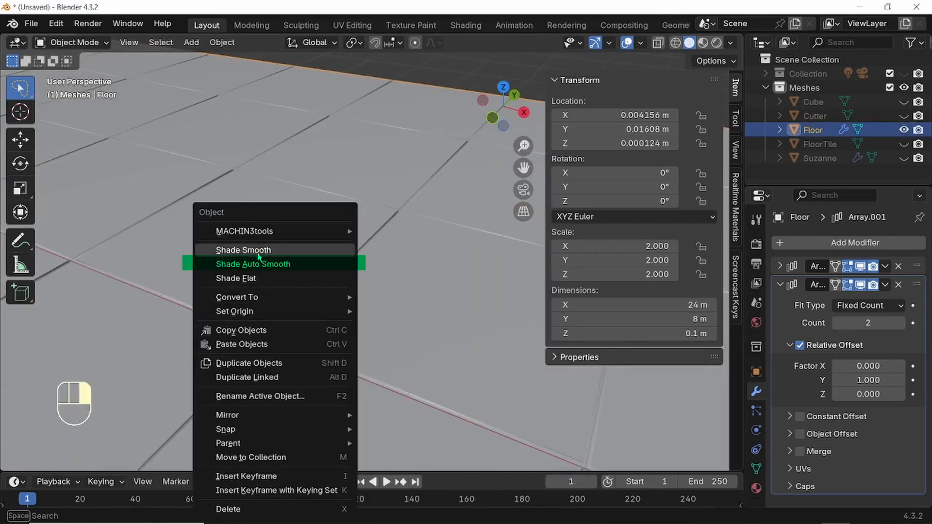
left_click(257, 264)
- Collapse the second Array's settings and add a Bevel modifier to Floor after both Arrays
middle_click_drag(357, 285, 352, 221)
scroll(344, 296, "up", 5)
scroll(345, 295, "up", 1)
left_click(780, 284)
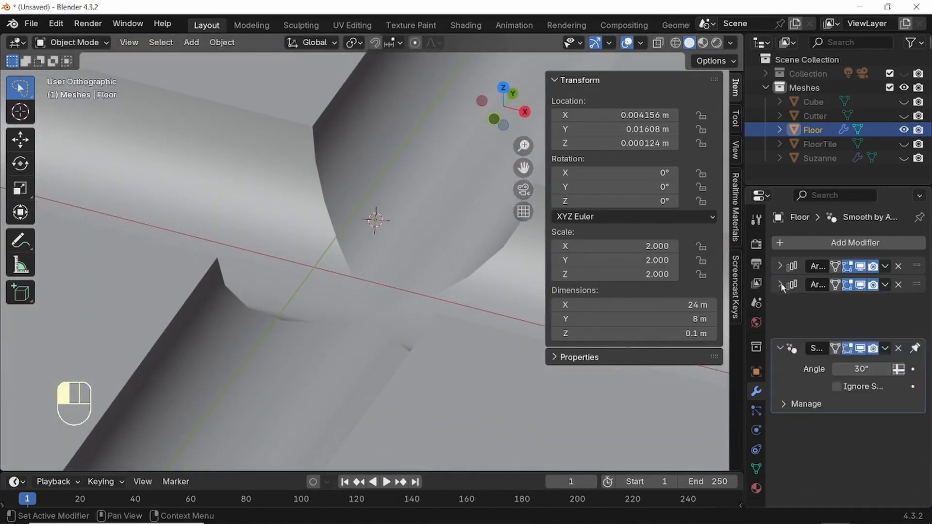
left_click(855, 242)
type("beve")
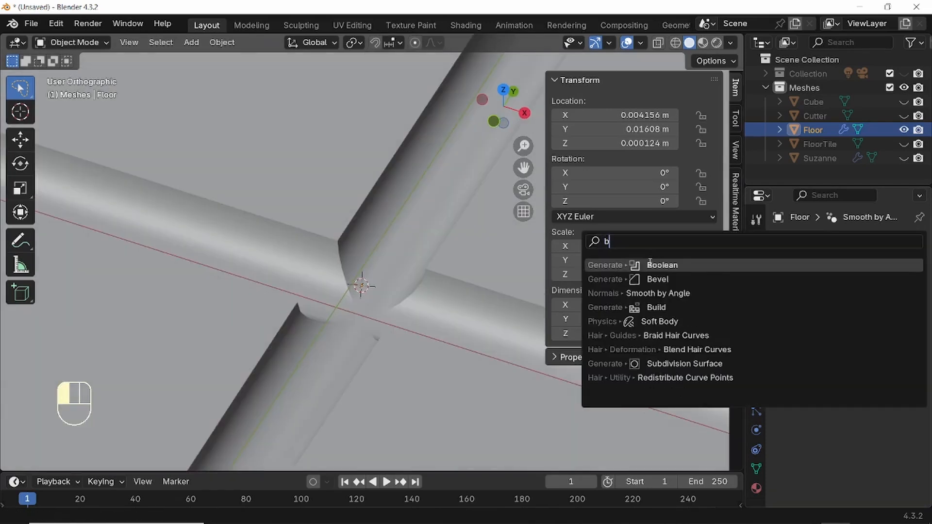
left_click(678, 273)
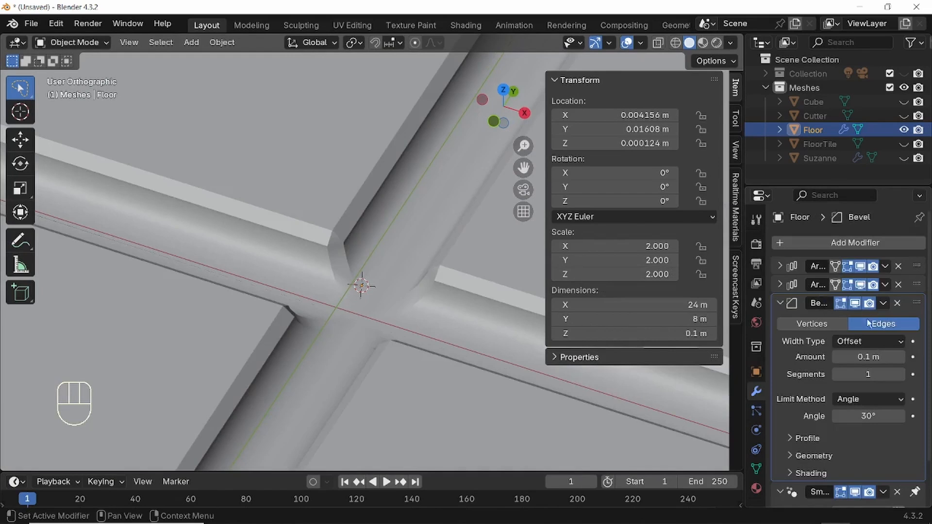
- Set the Bevel to 3 segments and an amount of 0.001 m, and compare the groove edges with it off and on
left_click(900, 374)
left_click(900, 374)
left_click(856, 356)
type("0.001")
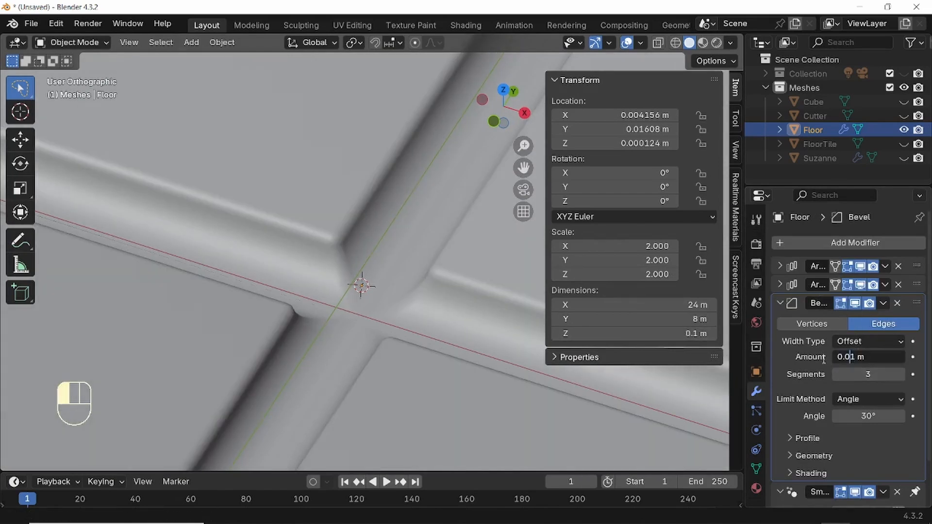
key("Return")
middle_click_drag(299, 228, 299, 228)
left_click(854, 304)
left_click(854, 304)
left_click(854, 304)
left_click(854, 304)
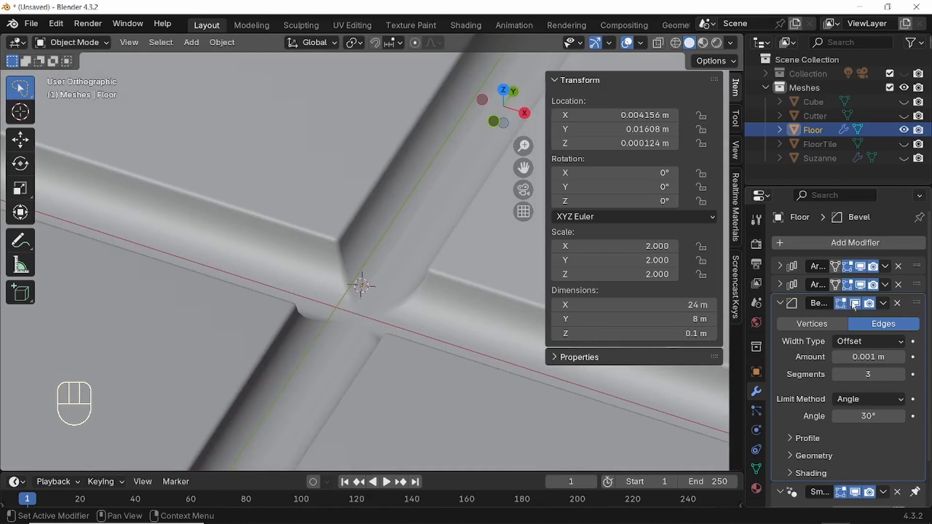
- Add a Weighted Normal modifier below the Bevel on Floor, and compare the groove shading with it off and on
left_click(778, 245)
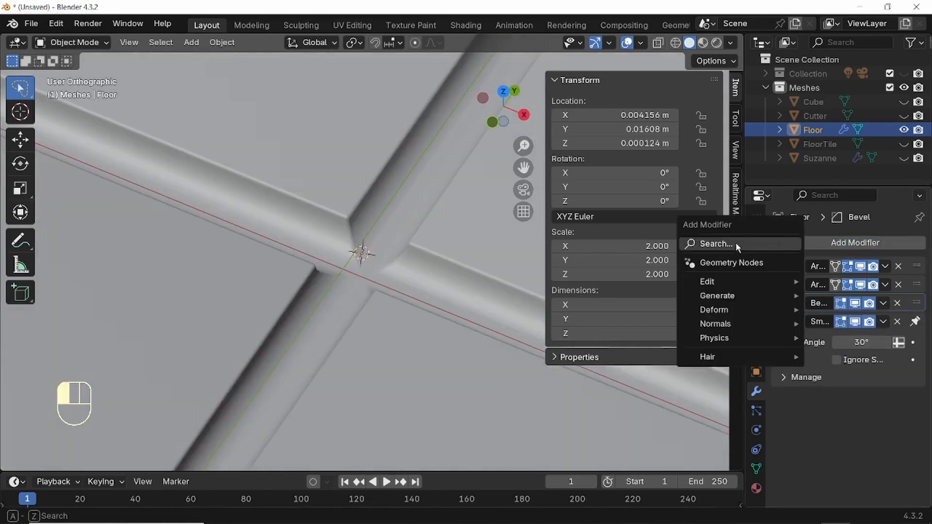
left_click(735, 243)
type("we")
left_click(678, 283)
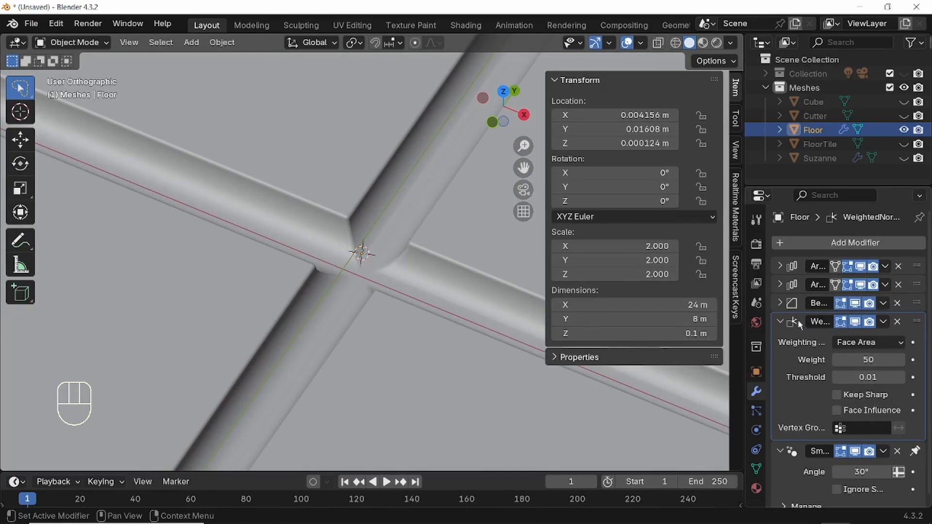
left_click(855, 321)
left_click(855, 322)
left_click(855, 322)
left_click(855, 321)
scroll(336, 292, "down", 4)
middle_click_drag(335, 292, 355, 260)
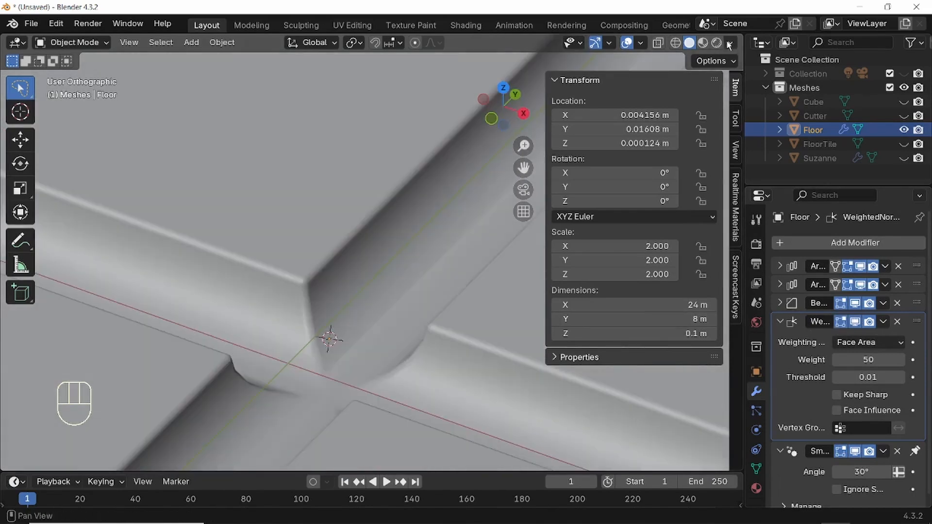
- Switch the viewport lighting to MatCap and choose the blue-grey metallic sphere with warm reflections
left_click(728, 44)
left_click(725, 111)
left_click(715, 139)
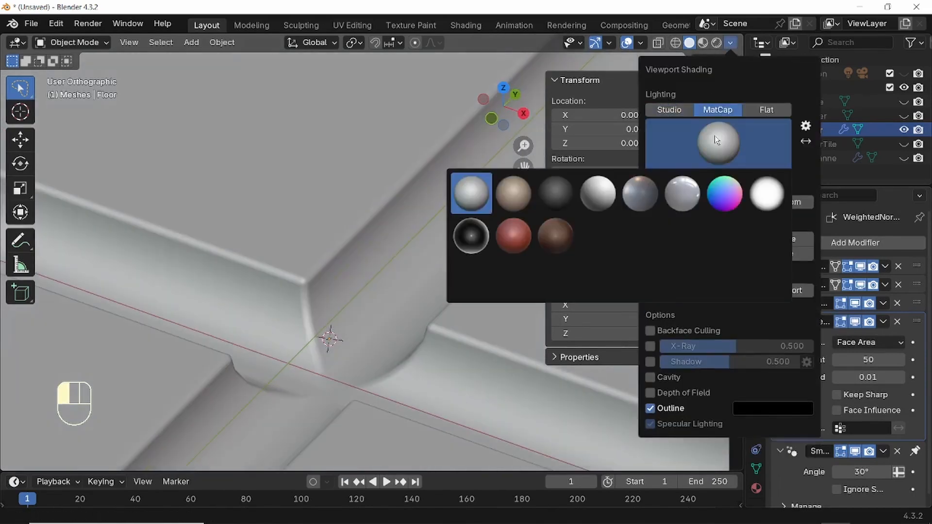
left_click(604, 197)
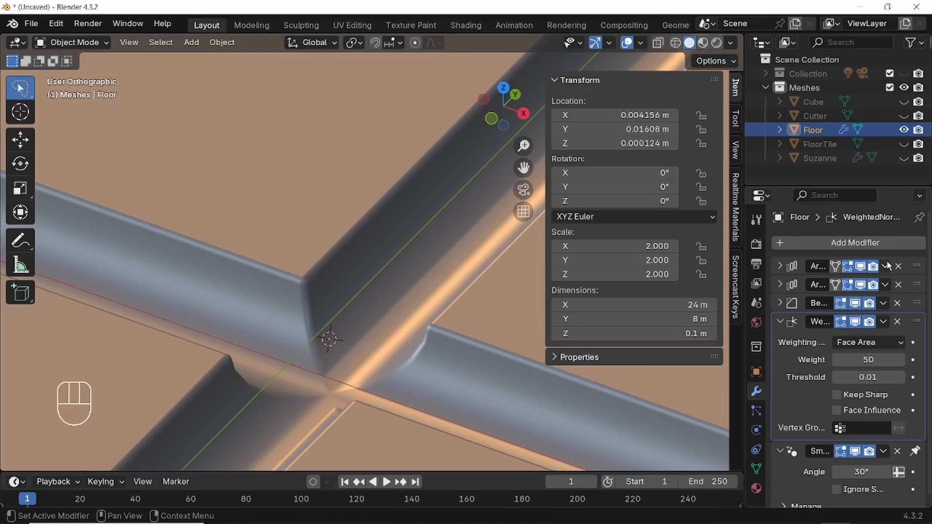
- Examine the reflections on the flat tile faces around the groove crossing with the Weighted Normal modifier off and on
left_click(856, 323)
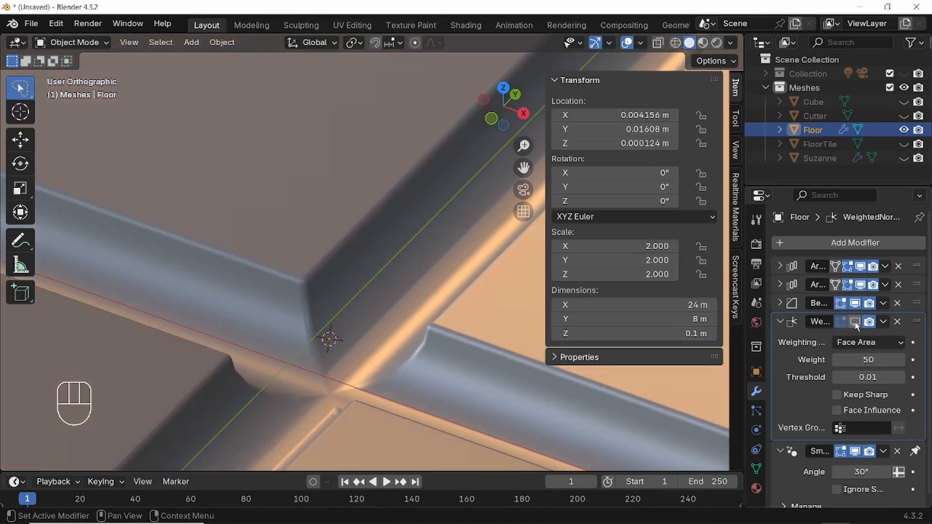
scroll(336, 331, "down", 5)
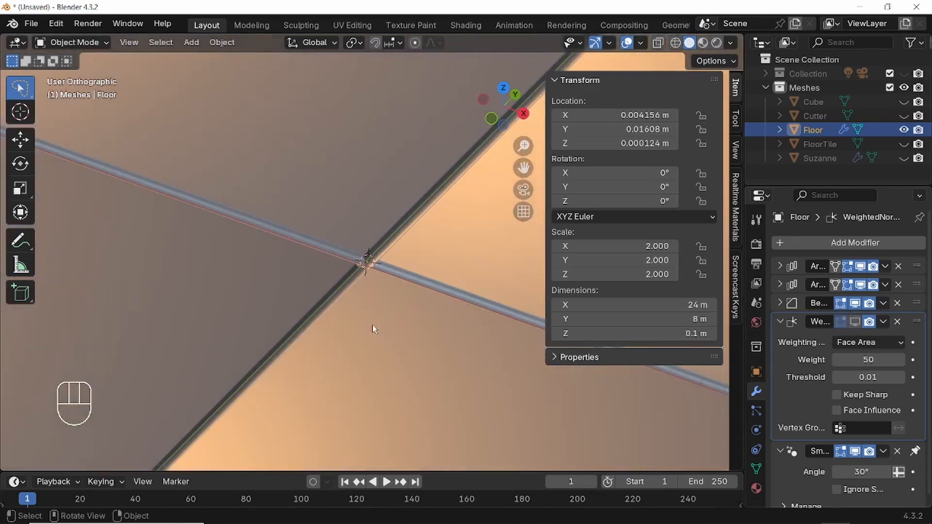
scroll(400, 313, "up", 2)
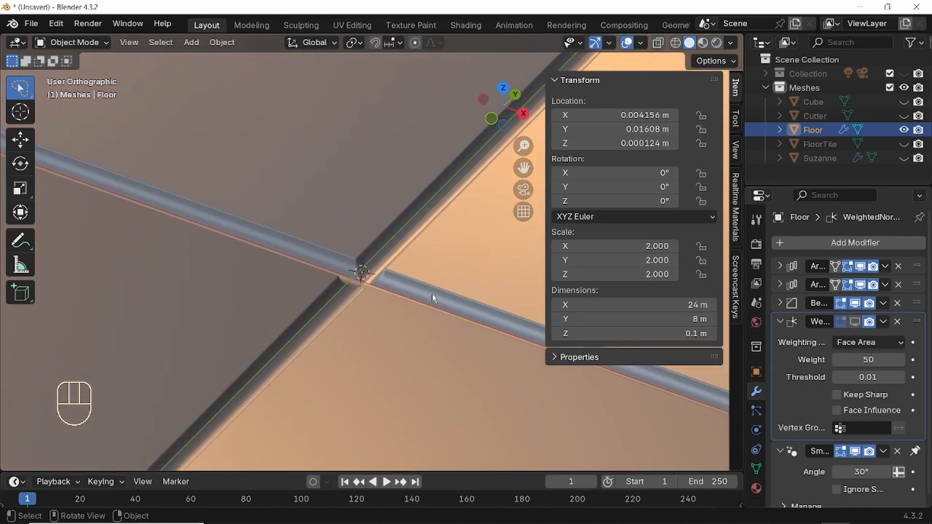
left_click(855, 323)
scroll(268, 309, "down", 3)
scroll(279, 303, "up", 4)
- Switch the viewport MatCap to the plain light-grey sphere
left_click(731, 42)
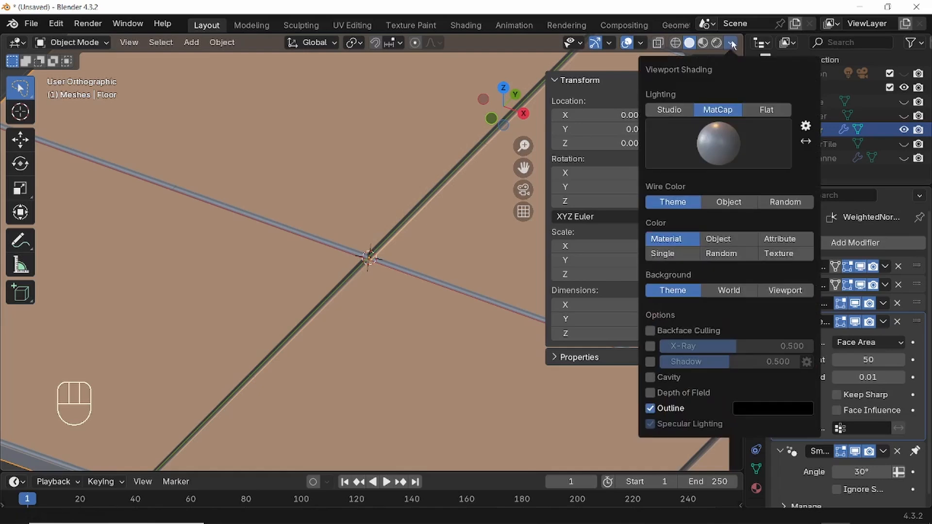
left_click(715, 141)
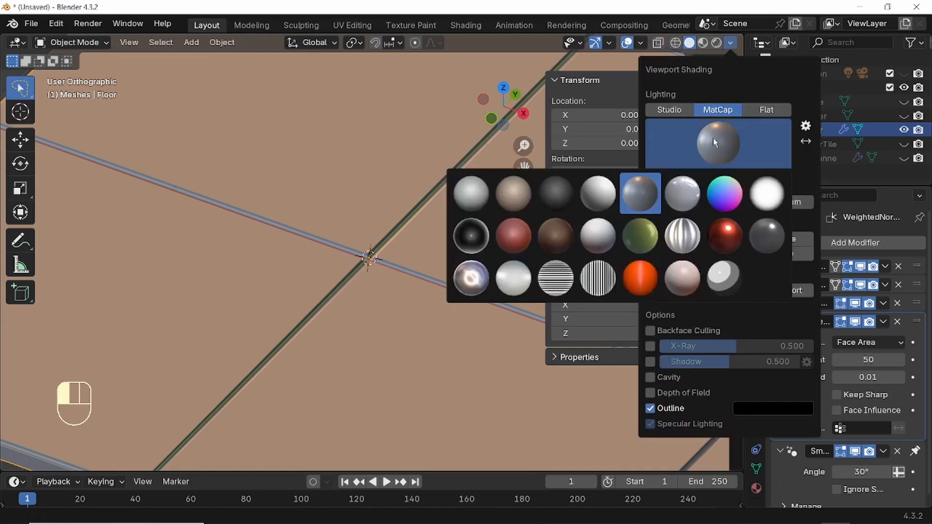
left_click(464, 195)
- Apply both Array modifiers on Floor, keeping the Bevel, Weighted Normal and Smooth by Angle modifiers live
left_click(779, 321)
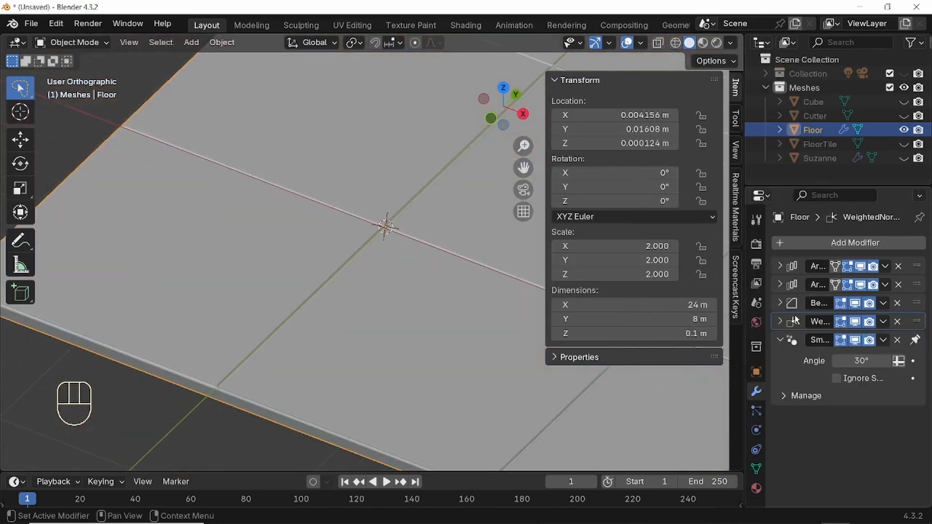
left_click(884, 266)
left_click(820, 287)
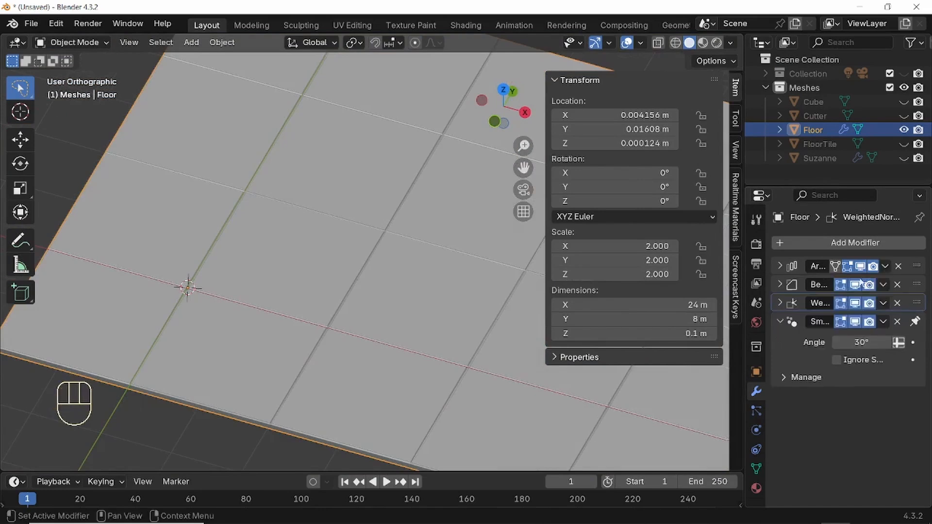
left_click(885, 266)
left_click(837, 280)
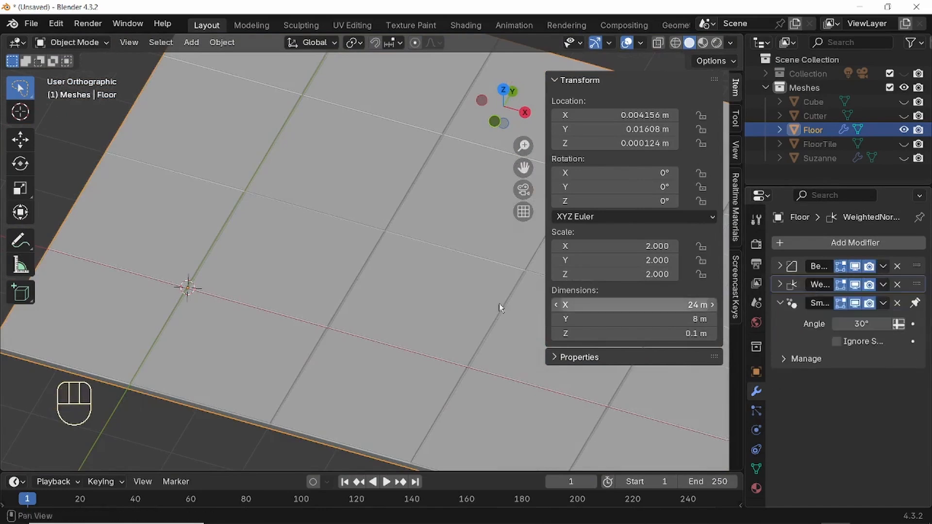
- Switch the viewport to perspective projection and examine the whole tiled floor and its grooves
scroll(374, 296, "down", 5)
middle_click_drag(343, 266, 323, 296)
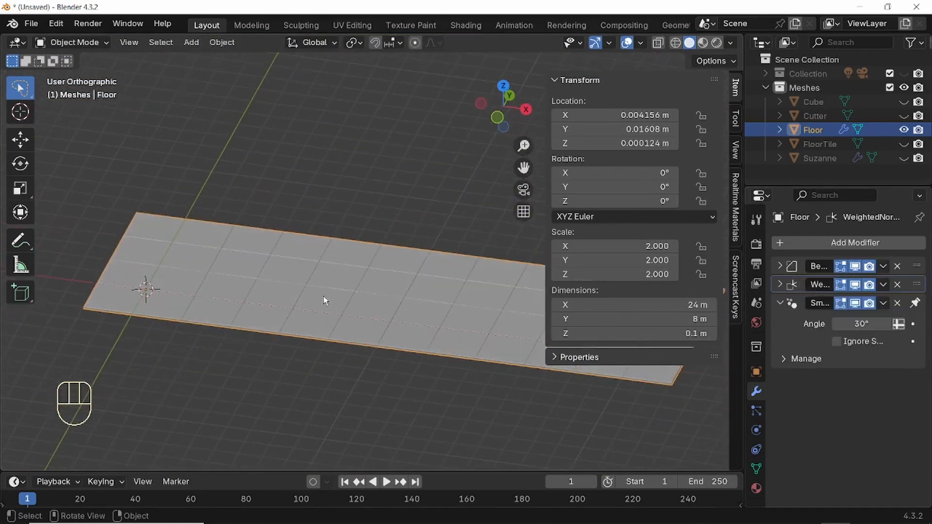
scroll(374, 302, "up", 2)
scroll(381, 300, "down", 4)
mouse_move(380, 299)
middle_mouse_down()
mouse_move(383, 348)
mouse_move(388, 293)
middle_mouse_up()
key("KP_5")
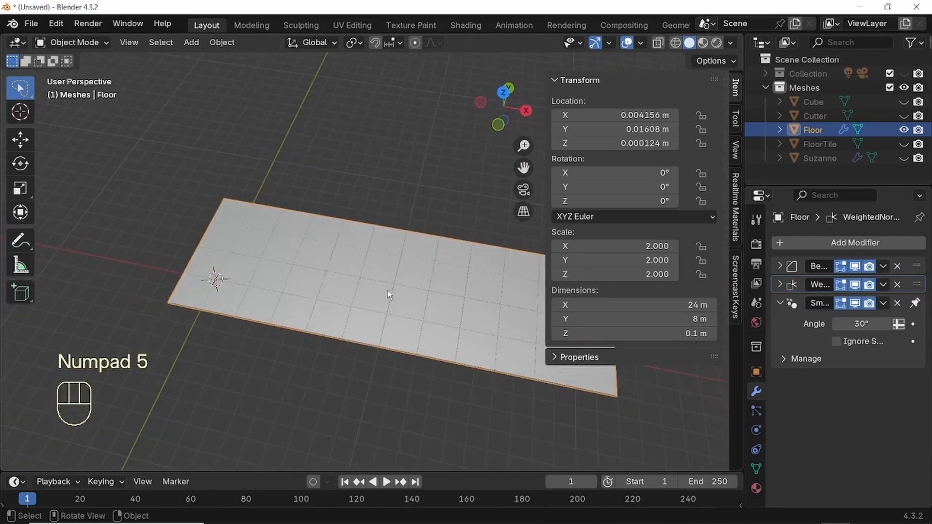
scroll(376, 290, "up", 3)
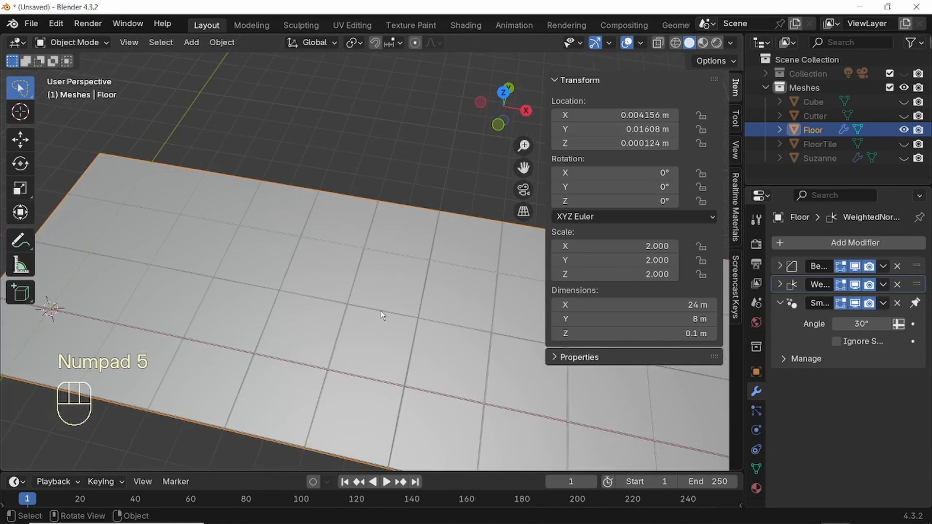
scroll(381, 310, "down", 3)
key("shift")
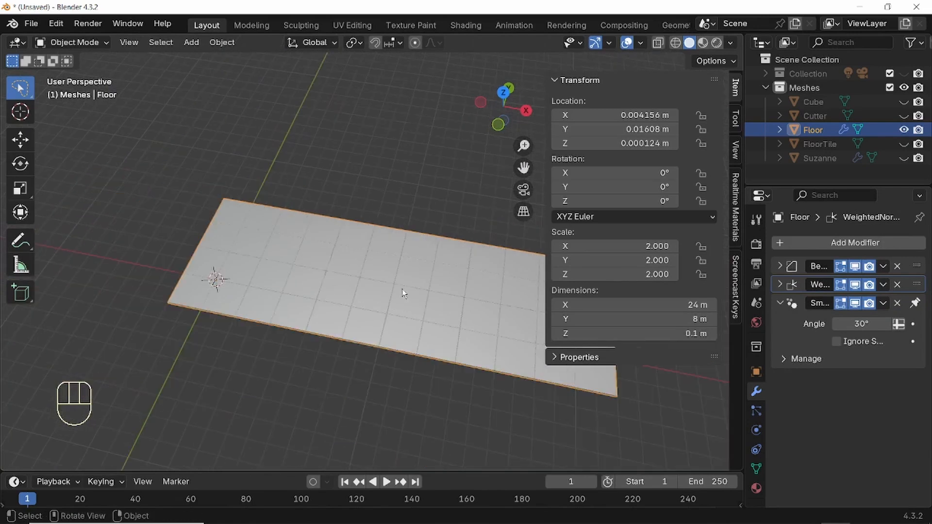
- Set Floor's origin to its geometry and snap Floor to the 3D cursor with Offset
key("shift+s")
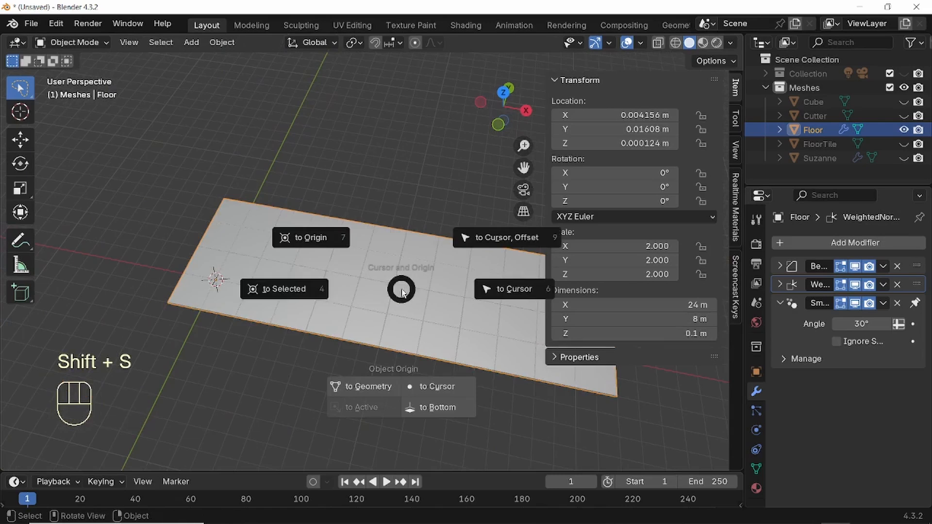
left_click(373, 389)
middle_click_drag(376, 350, 413, 317)
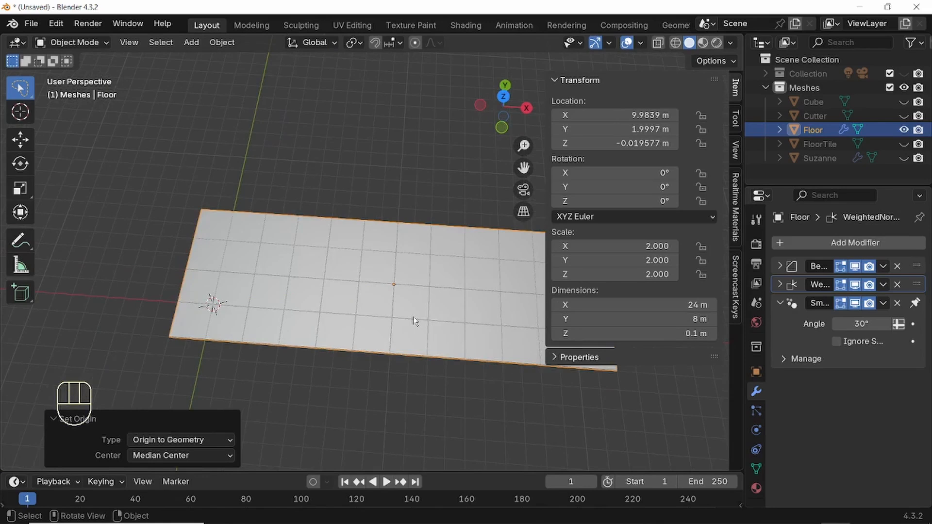
key("shift+s")
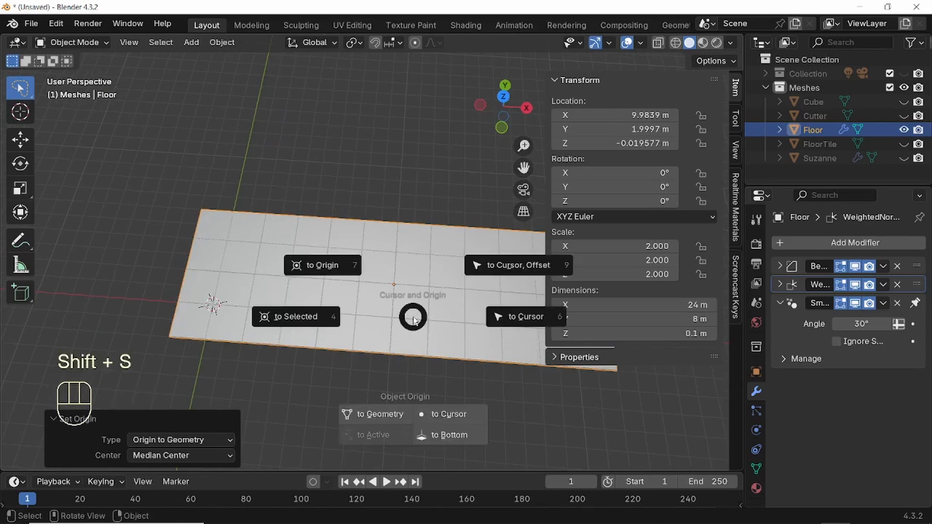
left_click(505, 267)
scroll(357, 300, "down", 3)
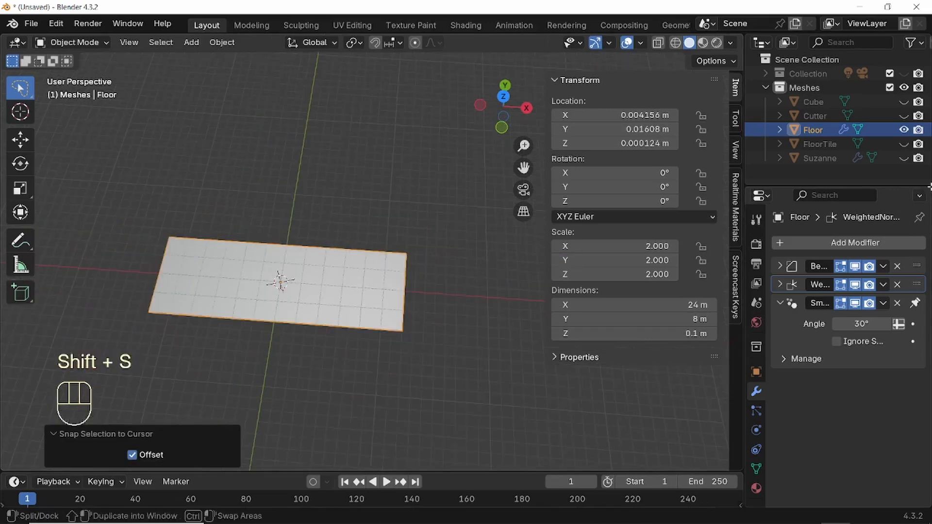
- Unhide Suzanne and Cube and check how they sit on the tiled floor
left_click(903, 158)
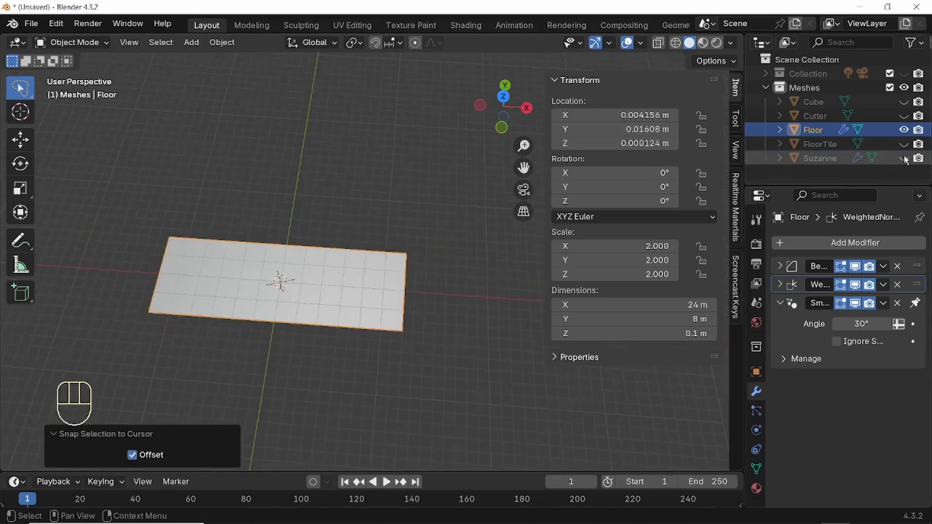
left_click(903, 102)
scroll(428, 287, "up", 10)
middle_click_drag(466, 339, 446, 323)
scroll(416, 316, "down", 5)
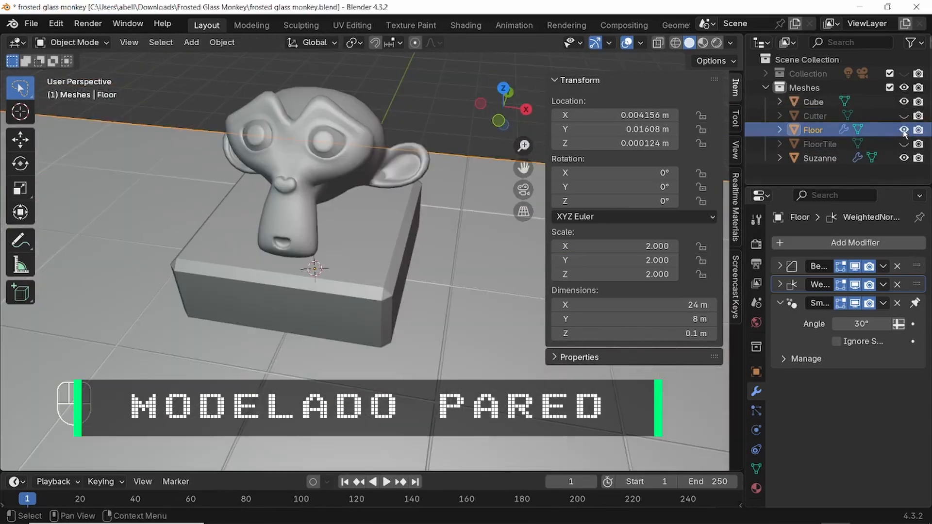
- Hide Floor, Suzanne and Cube to clear the viewport
left_click(903, 130)
left_click(903, 158)
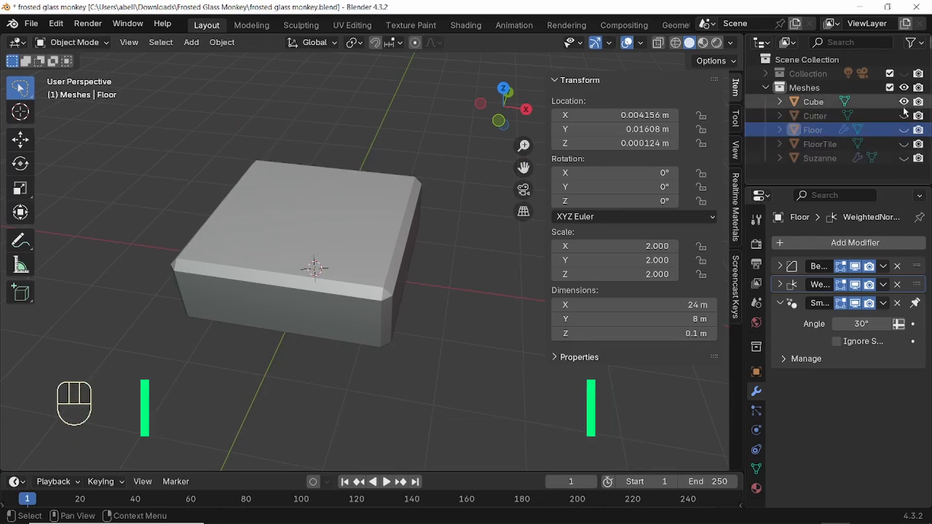
left_click(903, 102)
- Add a plane mesh at the 3D cursor in top view and scale it by 2
key("KP_7")
key("shift+a")
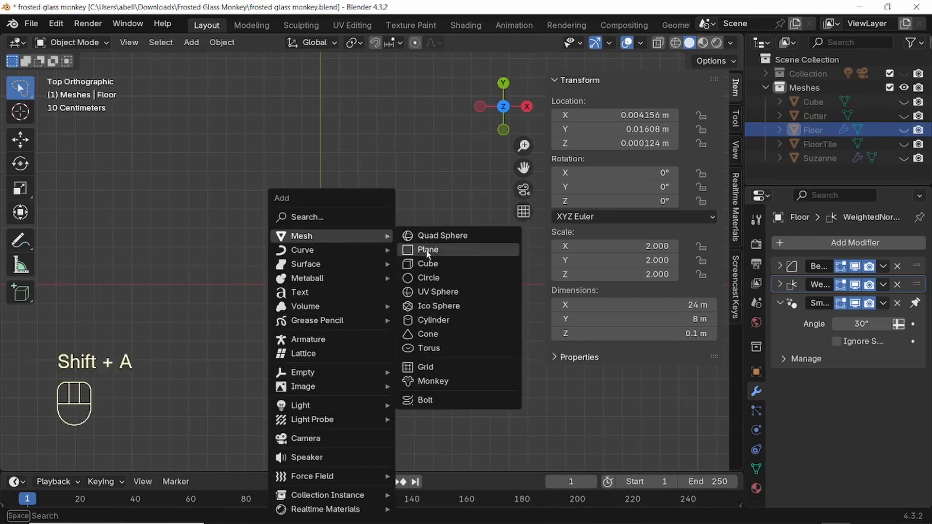
left_click(425, 252)
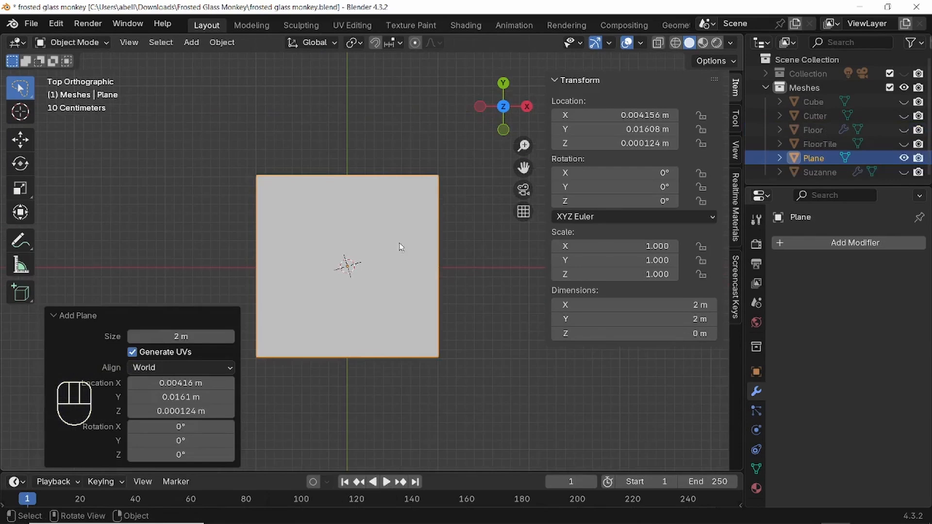
scroll(399, 247, "up", 3)
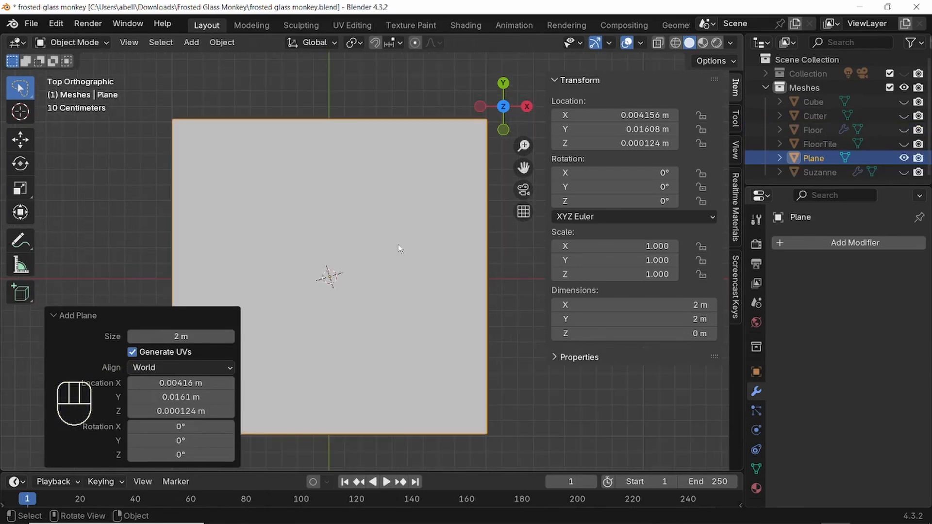
type("s2")
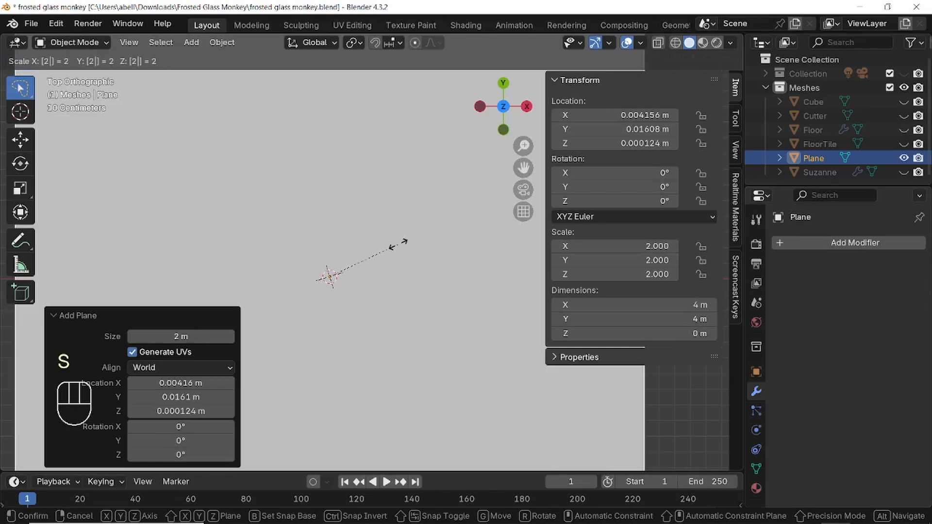
left_click(398, 243)
scroll(369, 264, "down", 4)
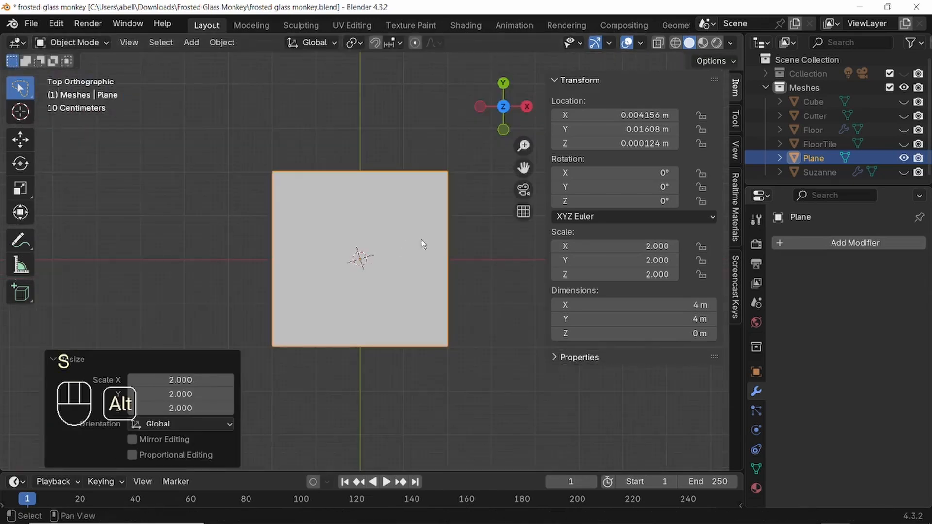
- Add a Solidify modifier with a thickness of 0.05 m to the plane and apply it
left_click(801, 242)
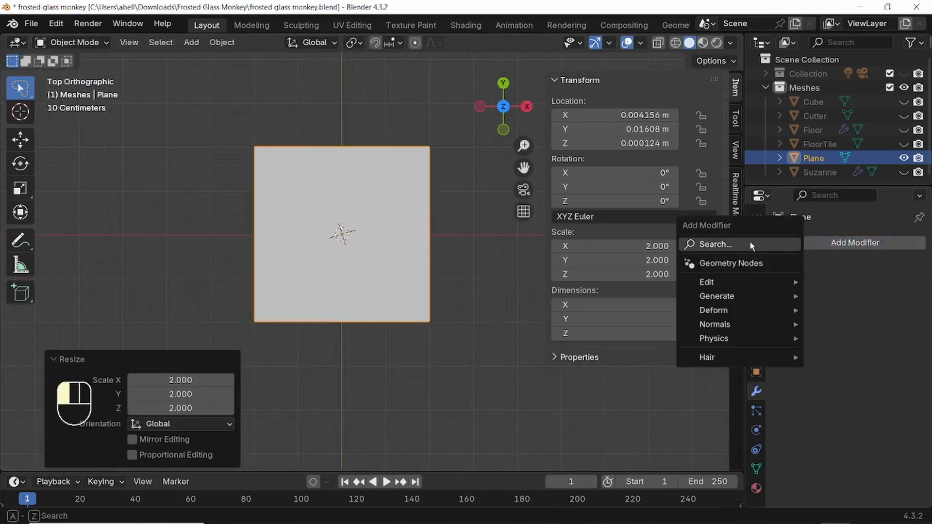
left_click(749, 241)
type("sol")
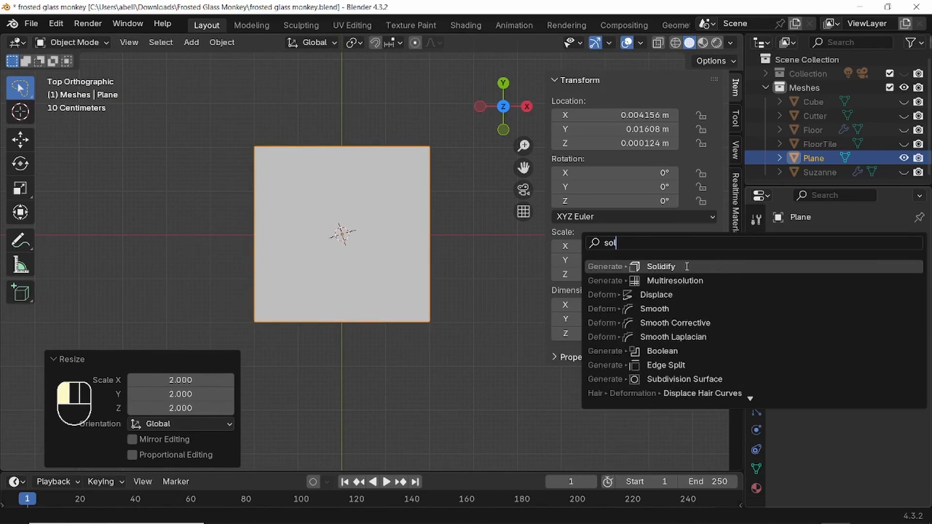
left_click(682, 267)
left_click(852, 305)
left_click(856, 303)
key("BackSpace")
type("5")
key("Return")
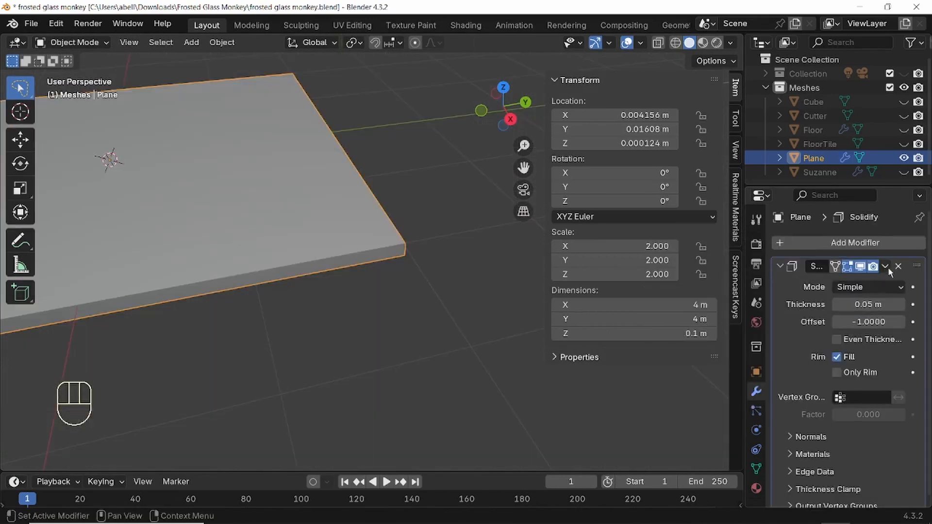
left_click(886, 266)
left_click(814, 287)
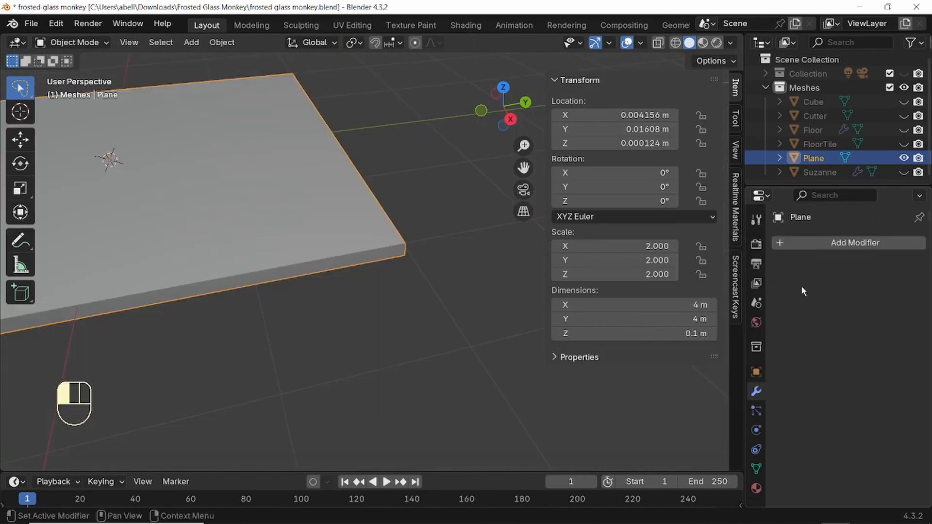
- Unhide Cube for reference and rotate the solidified plane 90° about the global X axis
middle_click_drag(366, 267, 348, 242, "alt")
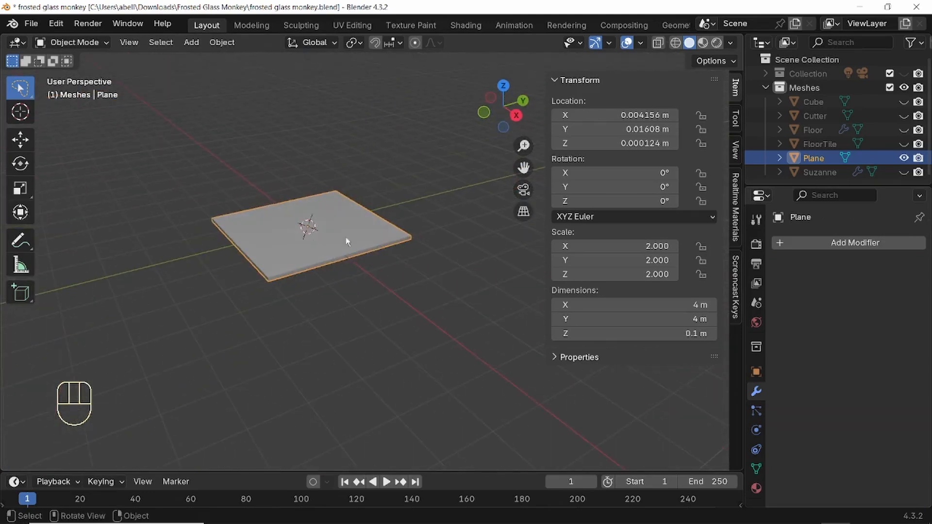
left_click(904, 102)
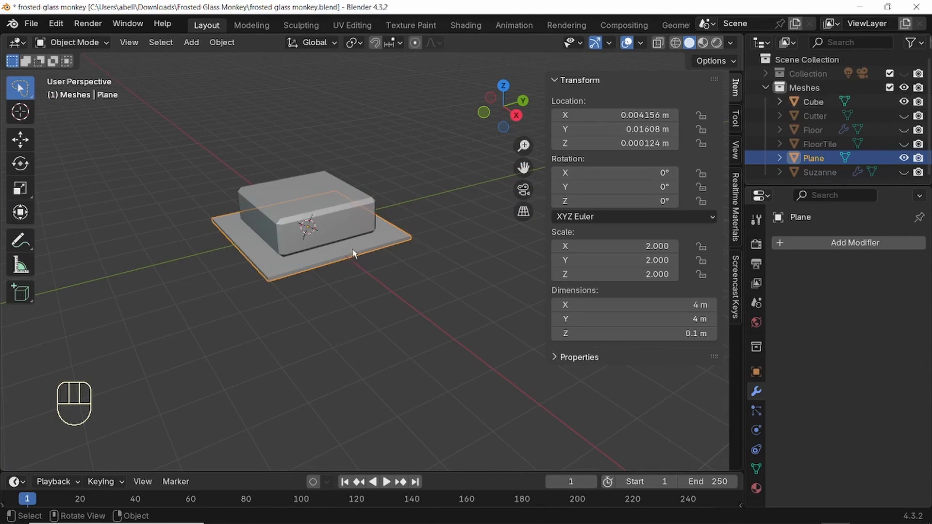
key("r")
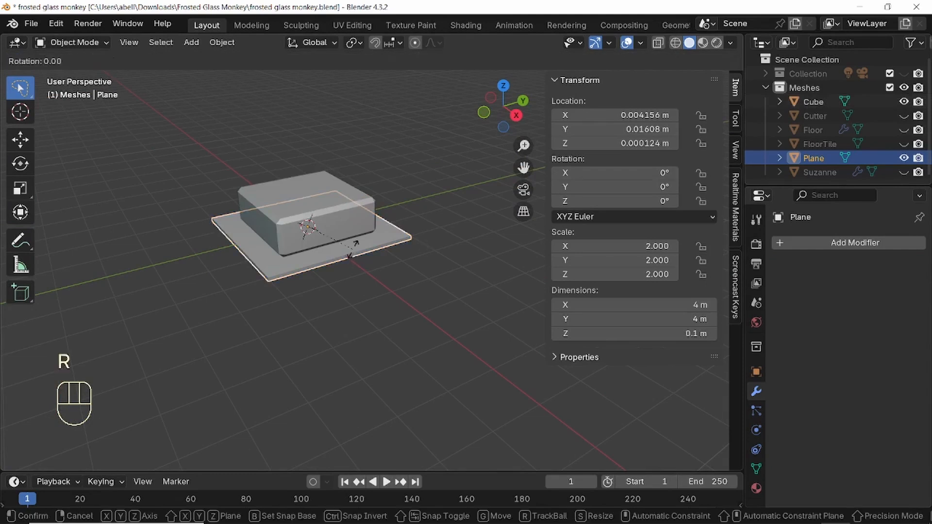
key("x")
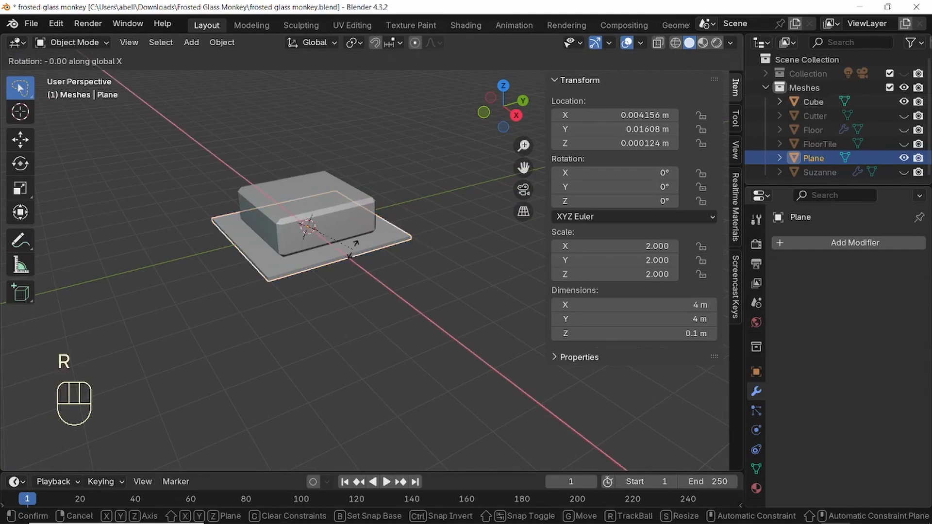
type("90")
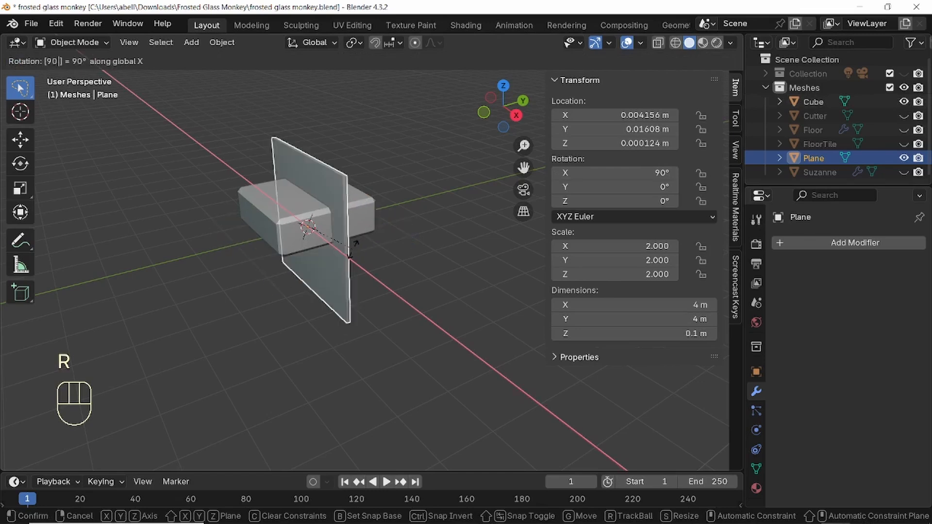
left_click(354, 253)
- Hide the Cube block that crosses the upright slab
middle_click_drag(362, 249, 353, 212)
left_click(353, 210)
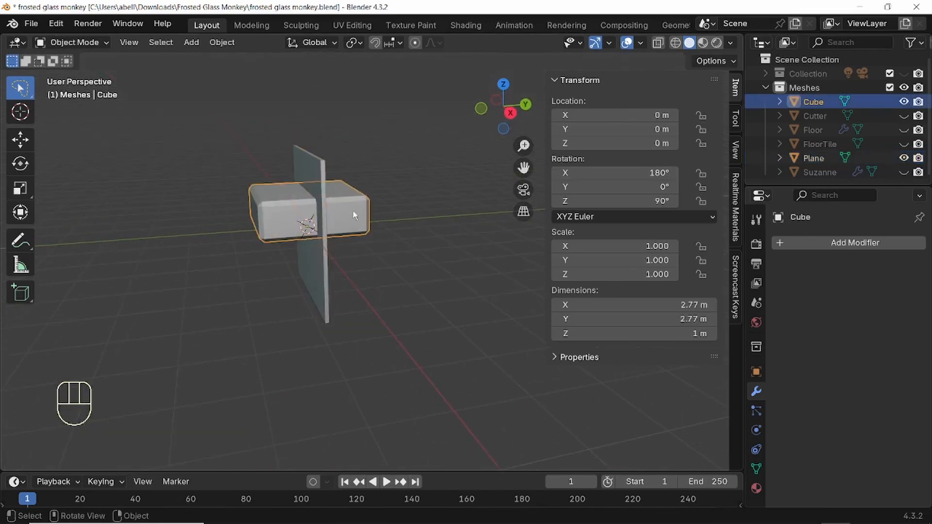
key("h")
- Bevel the edges around one large face of the upright slab by about 0.0221 m, with 5 segments and a concave 0.127 profile
scroll(340, 208, "up", 3)
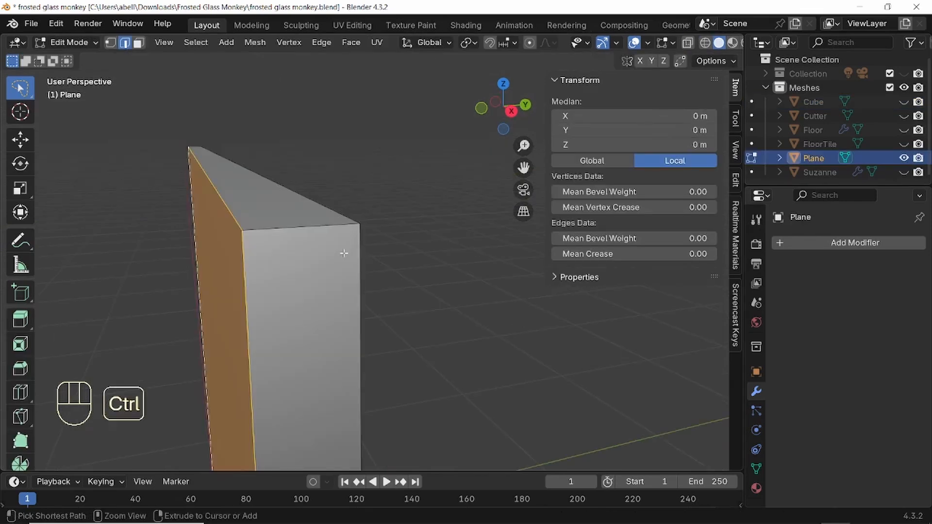
key("ctrl+b")
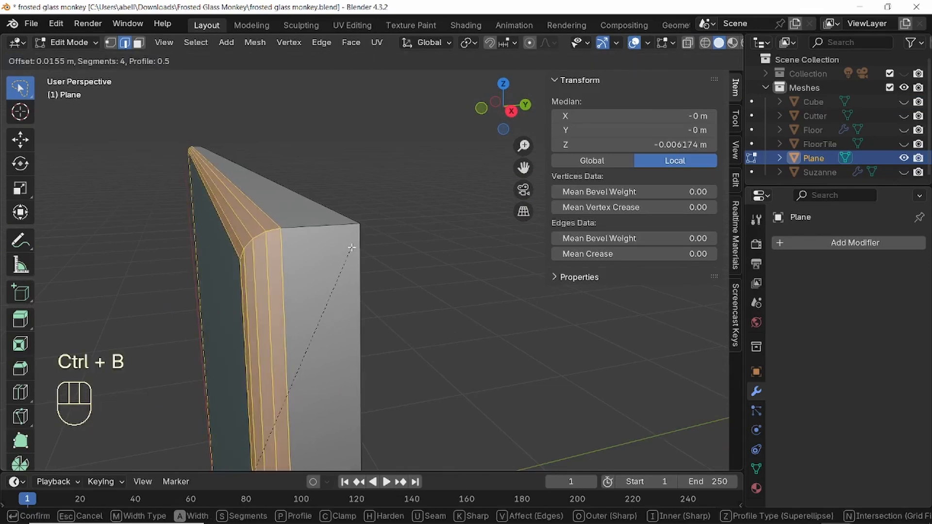
scroll(352, 253, "up", 4)
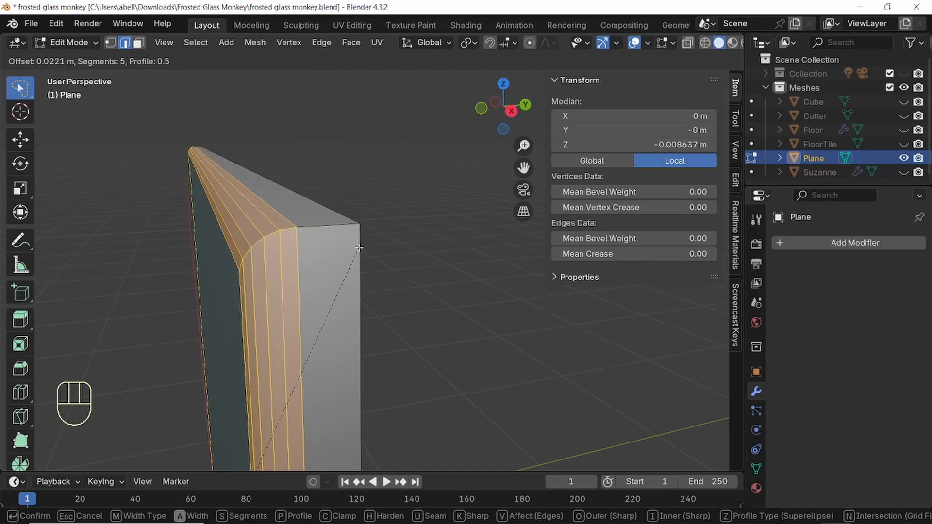
key("p")
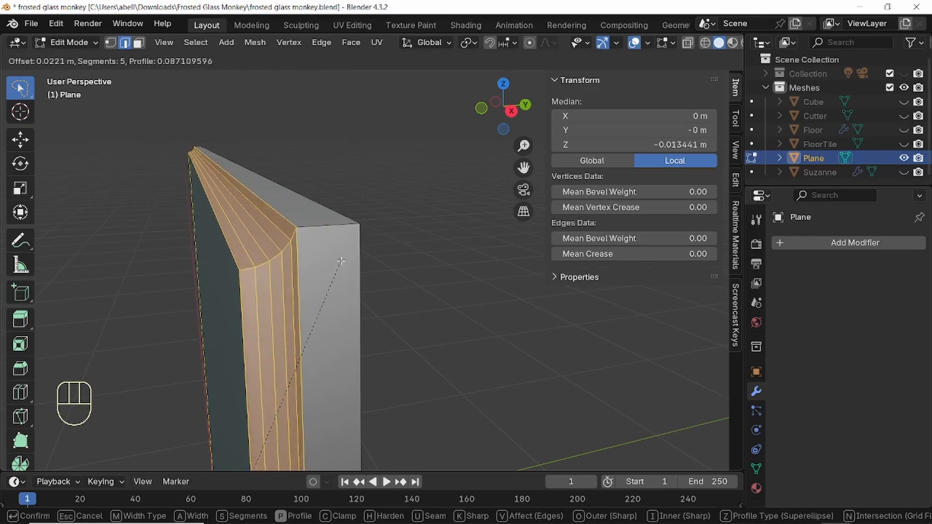
left_click(345, 258)
middle_click_drag(354, 256, 366, 258)
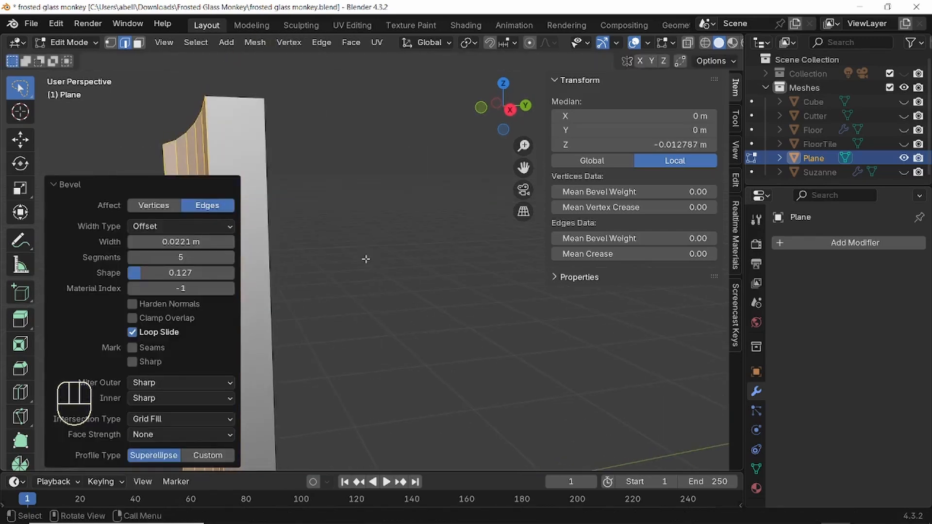
key("KP_3")
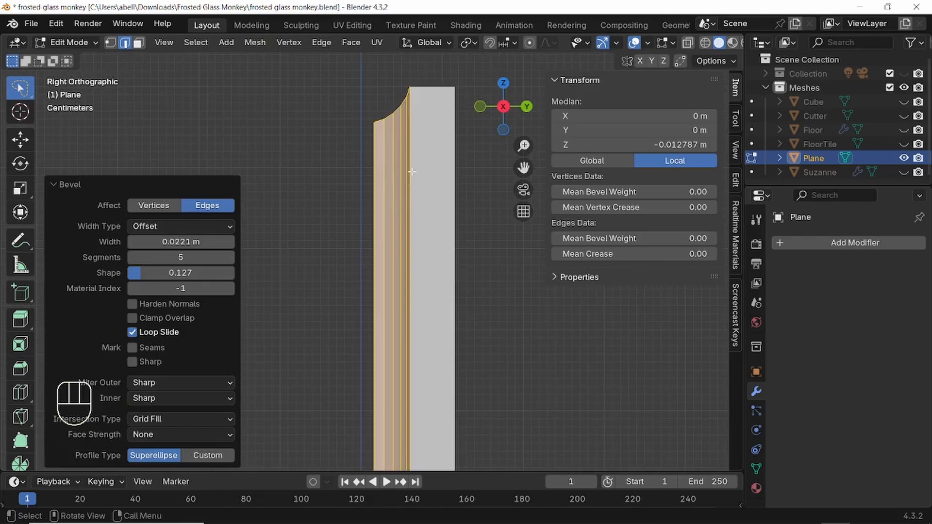
- Delete the flat back face of the slab using Only Faces
key("Tab")
key("Tab")
middle_click_drag(378, 154, 376, 198)
key("x")
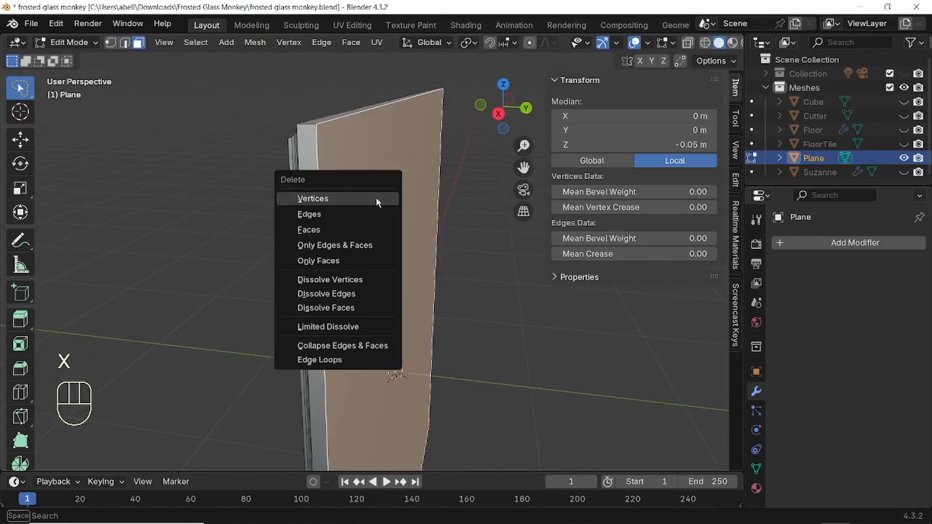
left_click(323, 261)
middle_click_drag(342, 226, 447, 303)
- Apply Shade Auto Smooth at 30° to the bevelled slab
key("Tab")
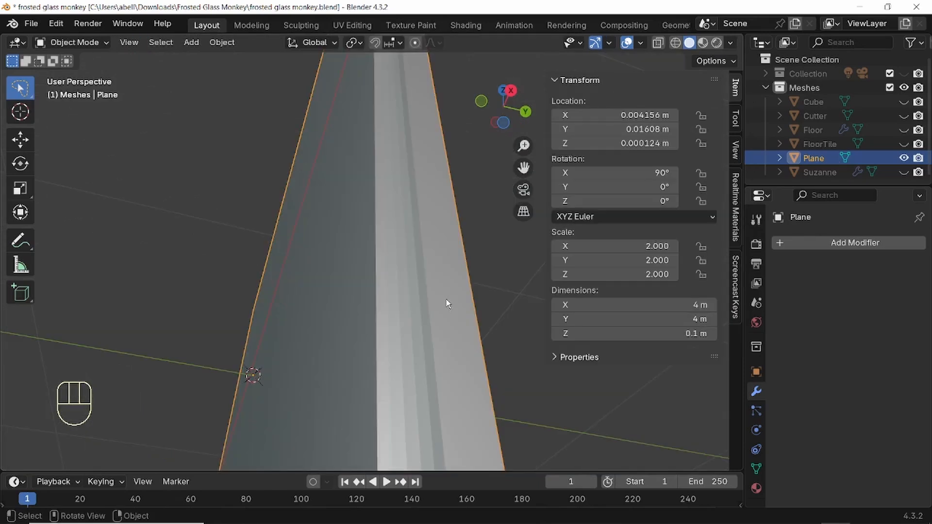
right_click(446, 299)
left_click(401, 264)
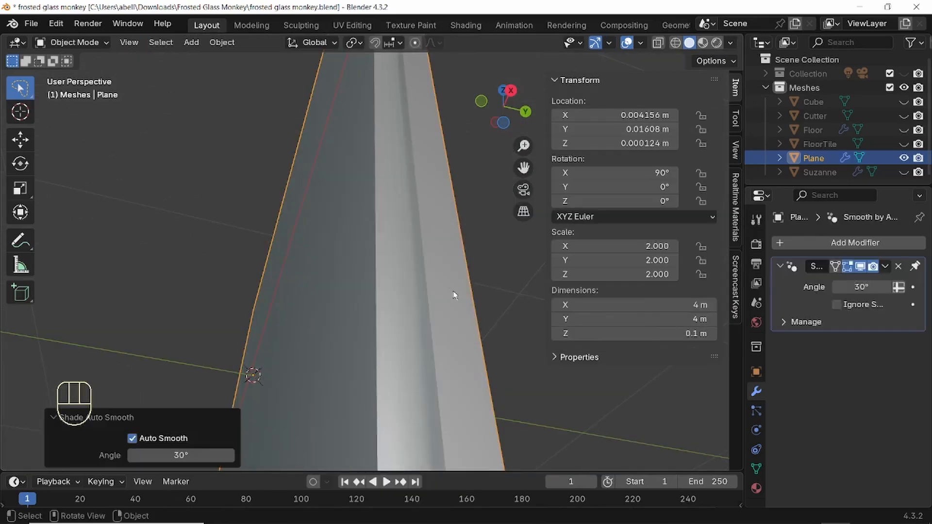
middle_click_drag(469, 280, 444, 290)
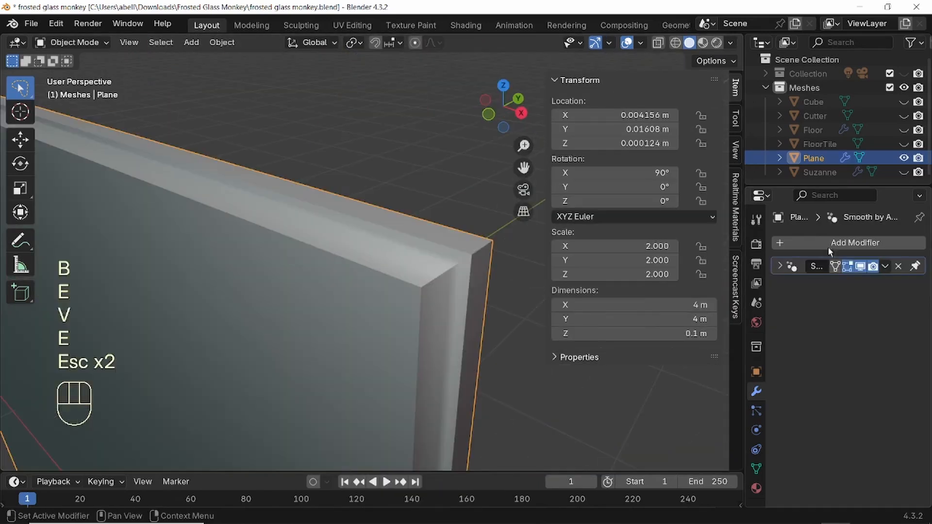
- Add a Bevel modifier to the slab with an amount of 0.001 m and raise its segment count
left_click(828, 246)
type("bev")
left_click(710, 308)
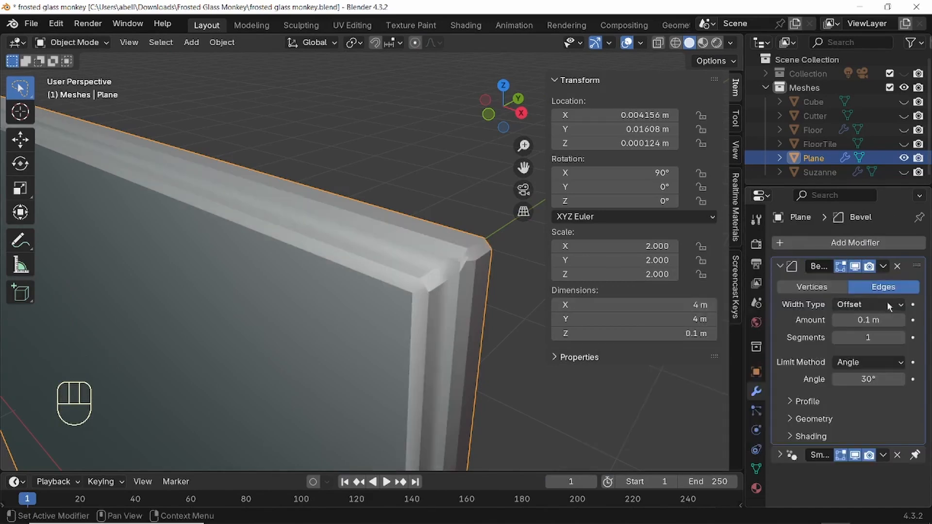
left_click(868, 320)
left_click(847, 320)
type("00")
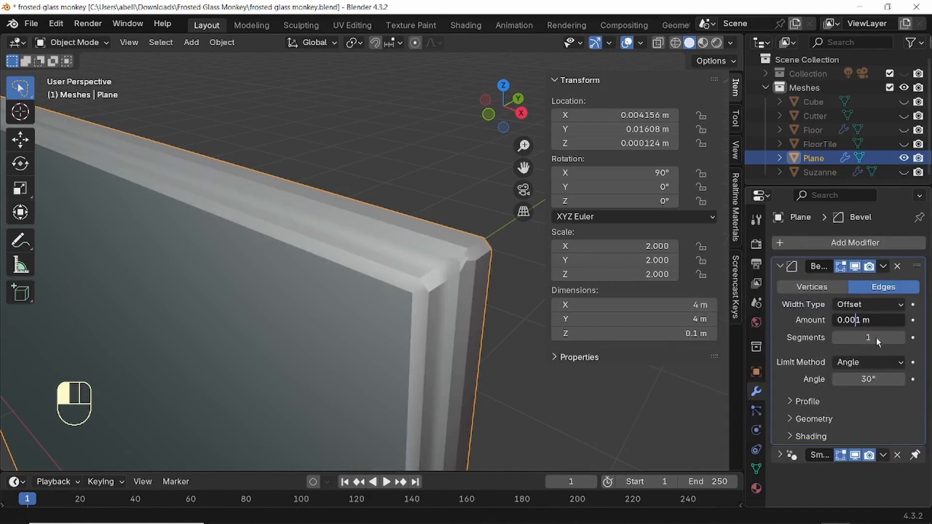
left_click(876, 343)
left_click(898, 338)
middle_click_drag(469, 277, 437, 252)
- Add a Weighted Normal modifier to the slab and rename the object WallTile
left_click(818, 247)
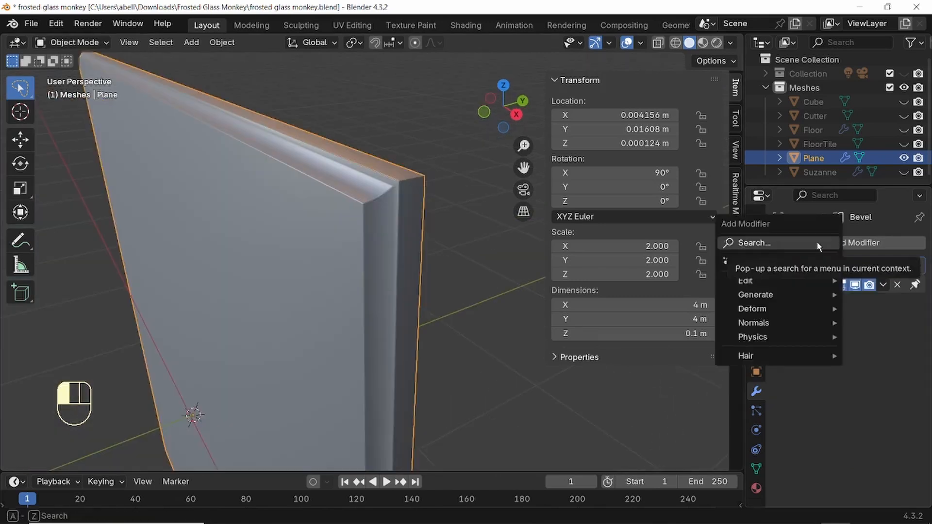
type("we")
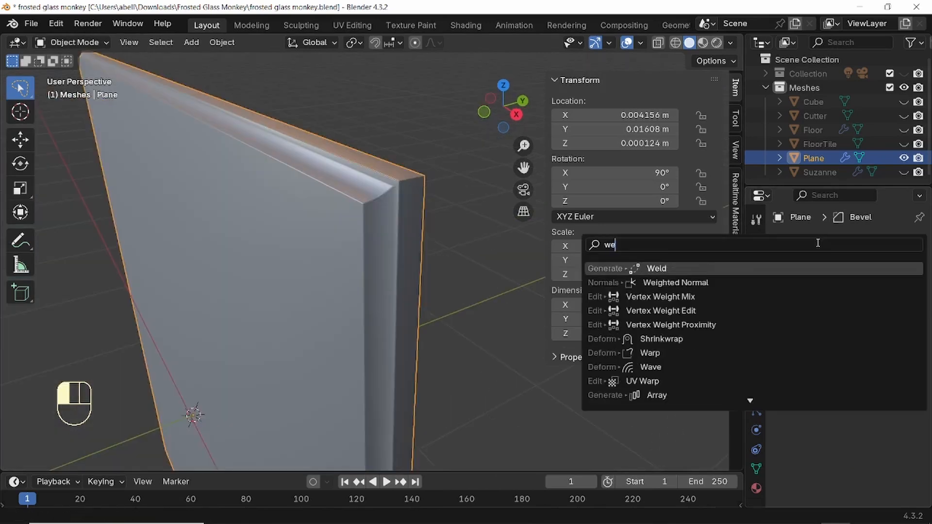
left_click(697, 282)
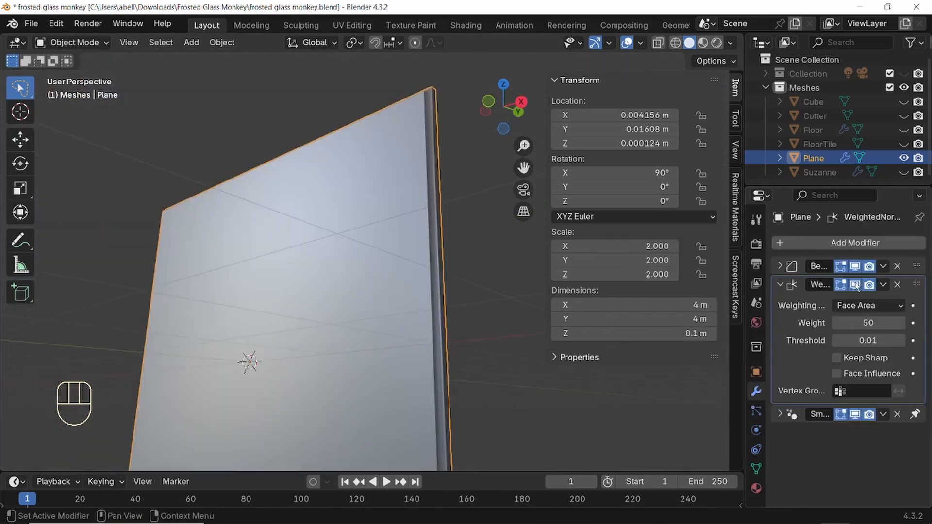
left_click(855, 284)
left_click(855, 284)
scroll(461, 295, "down", 4)
middle_click_drag(403, 275, 411, 305)
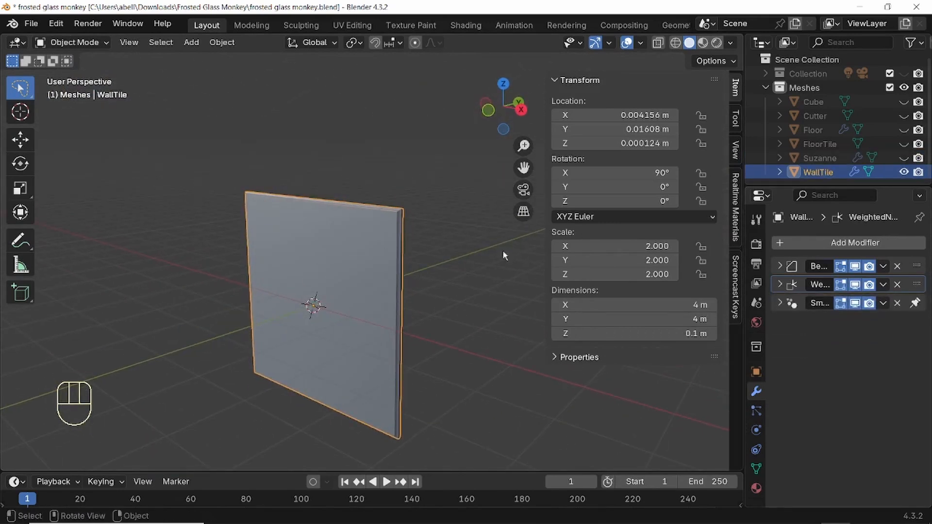
middle_click_drag(386, 260, 408, 257)
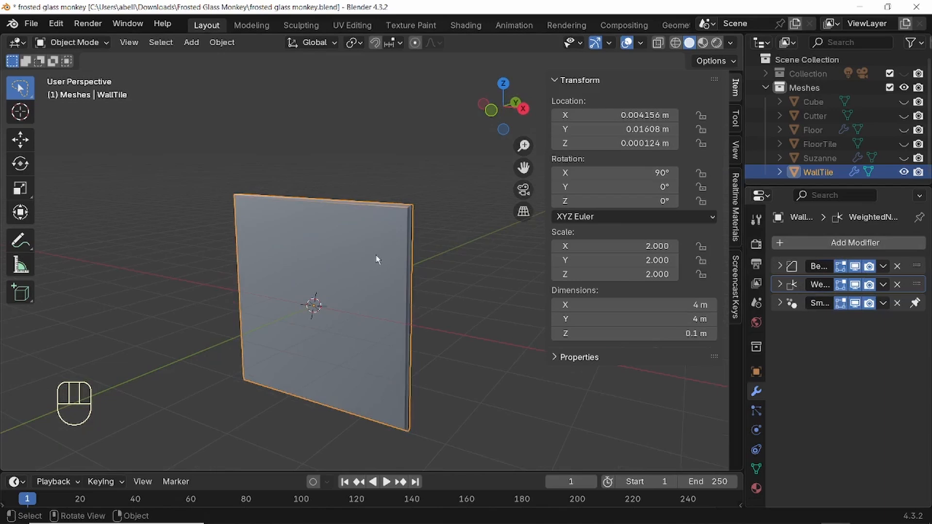
- Duplicate WallTile in place and hide the original, keeping the copy selected
key("shift+d")
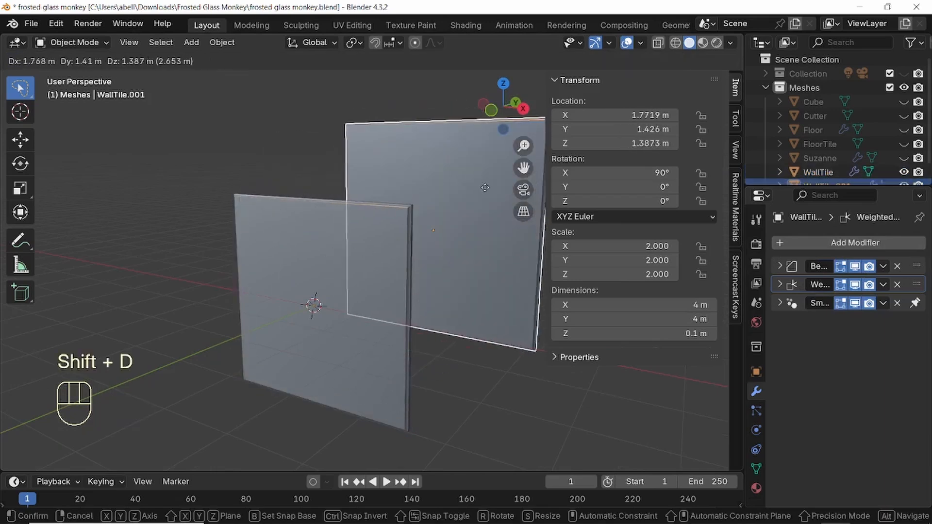
key("Escape")
scroll(827, 130, "down", 1)
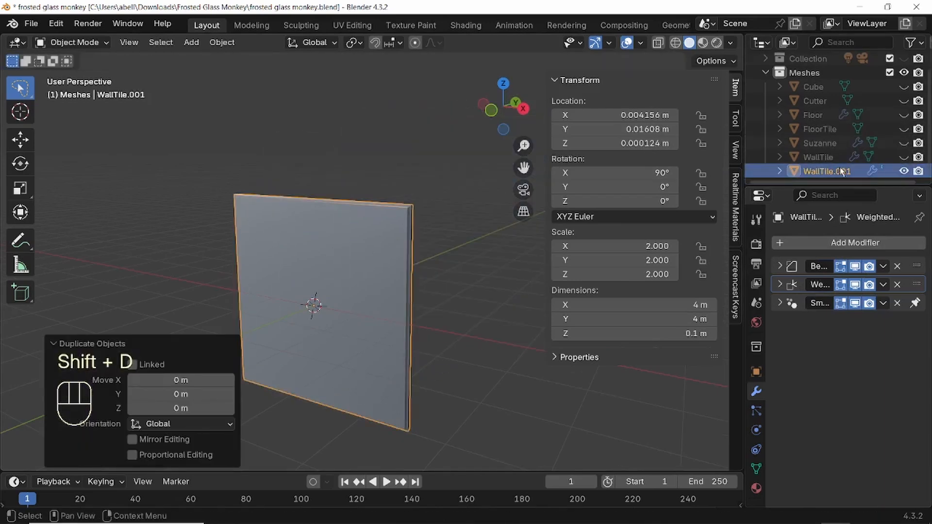
left_click(831, 175)
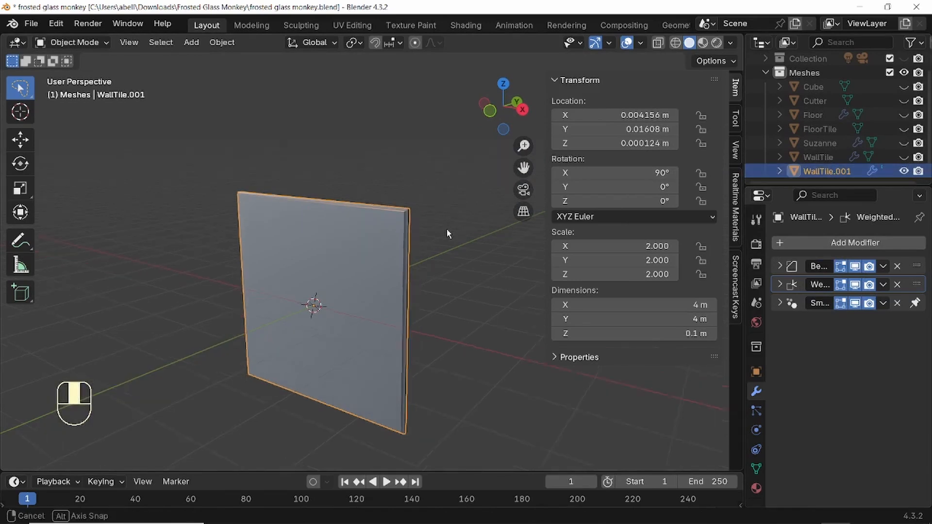
- Add an Array modifier to the WallTile copy with a count of 6 along X
scroll(421, 229, "down", 2)
left_click(796, 268)
left_click(820, 242)
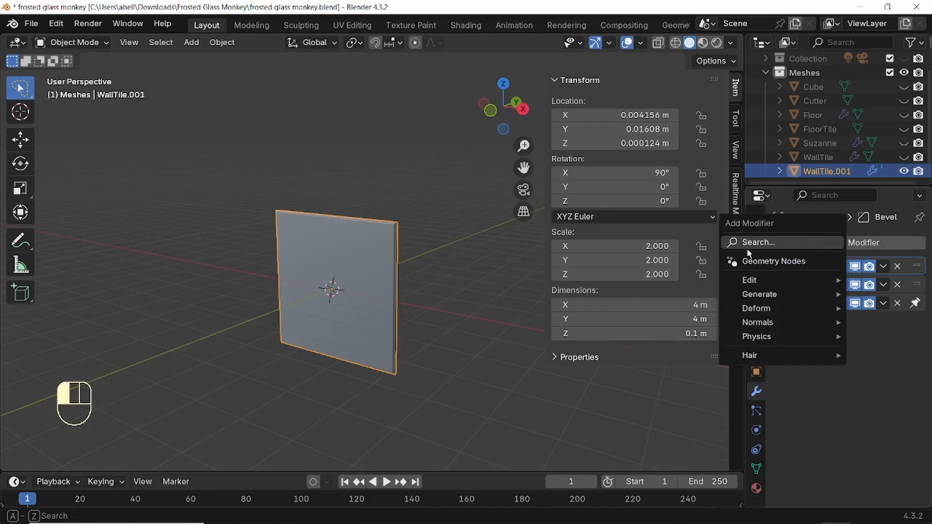
left_click(758, 245)
type("arra")
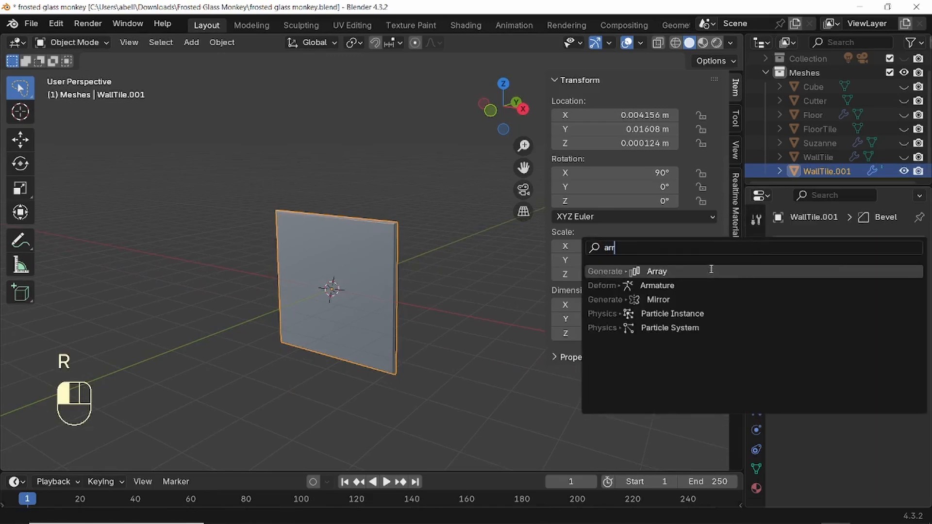
left_click(658, 271)
left_click(900, 304)
left_click(901, 304)
left_click(901, 304)
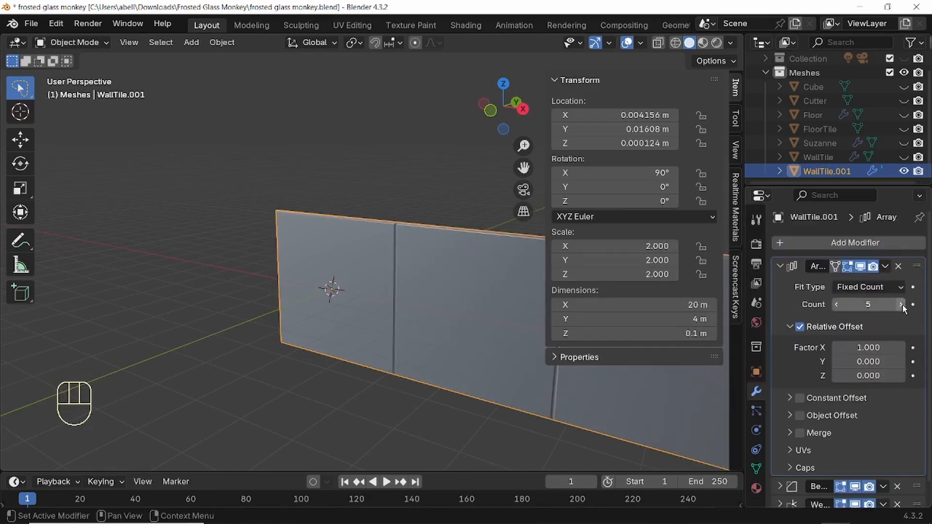
left_click(777, 266)
- Add a second Array modifier with a count of 2 and relative offset factors of X 0 and Y 1
left_click(779, 243)
left_click(752, 244)
type("arra")
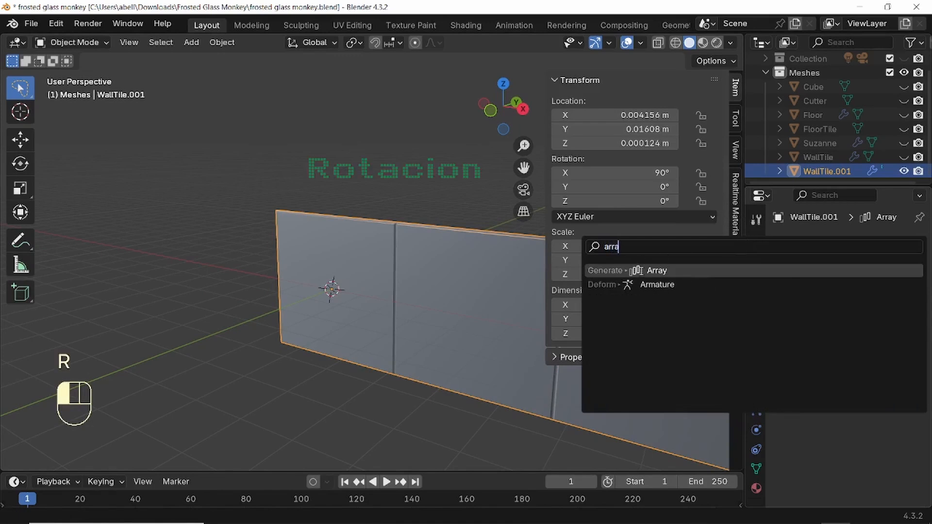
left_click(657, 271)
double_click(870, 416)
type("1")
key("Return")
double_click(873, 402)
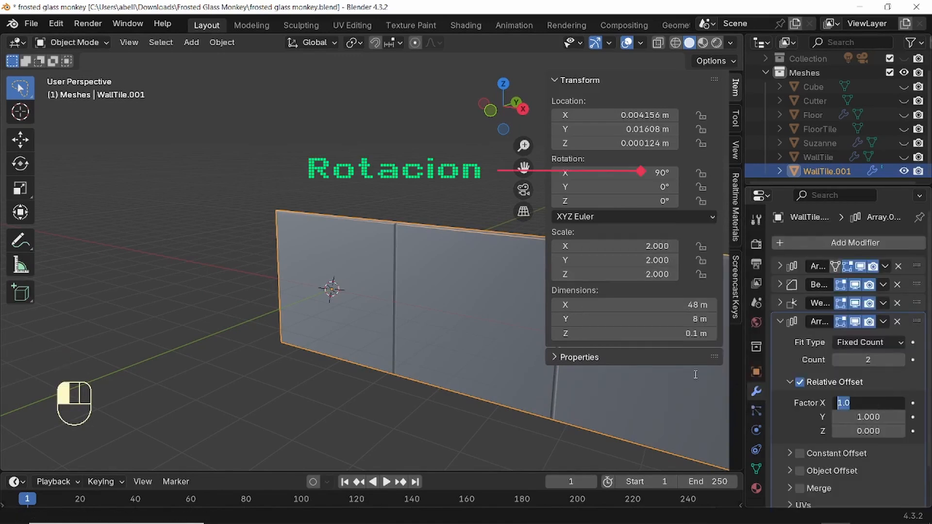
type("0")
key("Return")
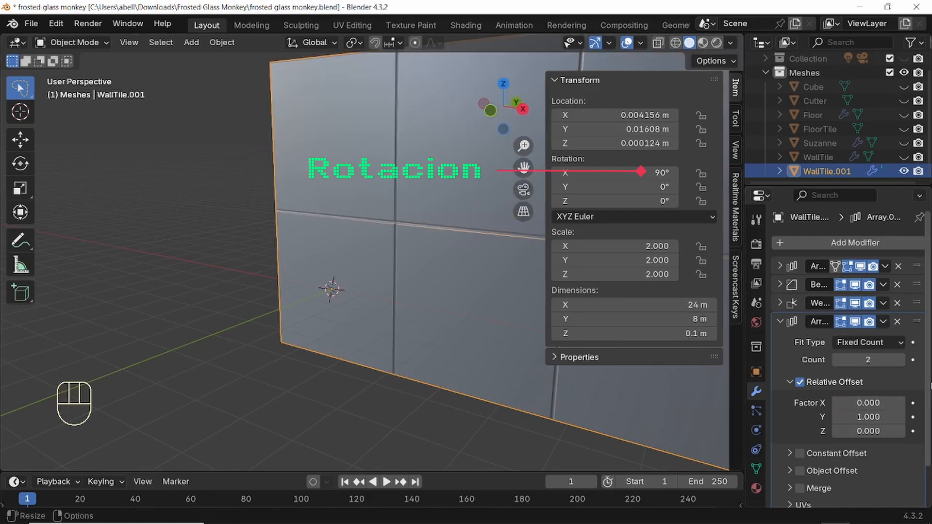
- Place the second Array modifier directly after the first one, ahead of Bevel, in the modifier stack
key("ctrl+z")
key("ctrl+z")
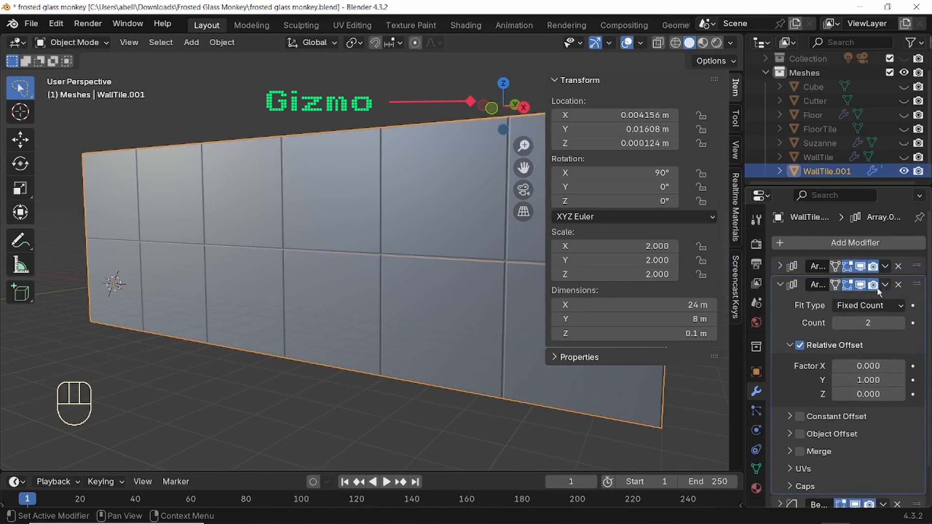
left_click(772, 282)
middle_click_drag(417, 267, 350, 276)
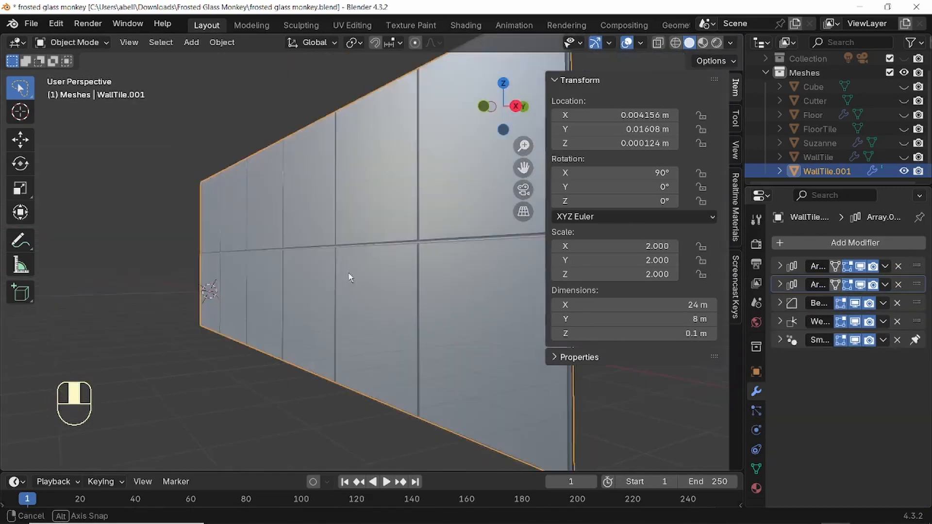
middle_click_drag(349, 272, 314, 302)
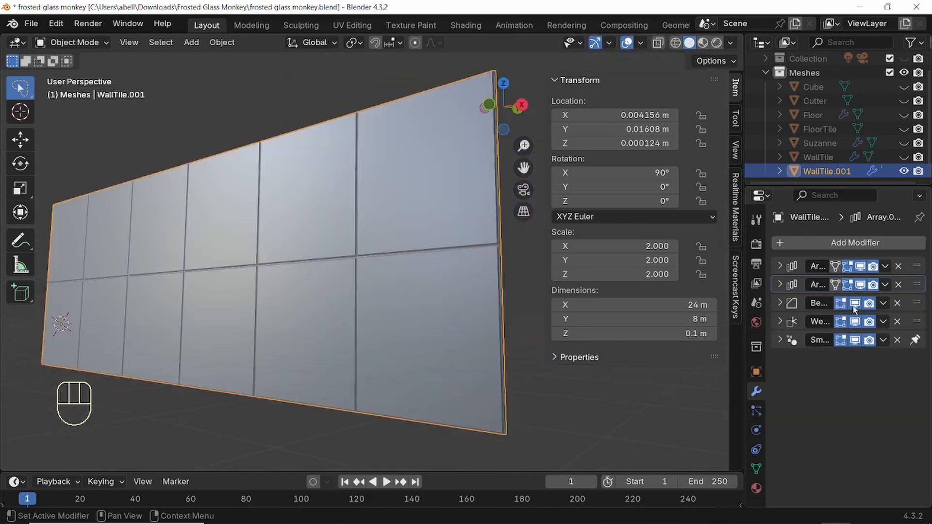
- Apply every modifier on the tiled wall copy, starting with the first Array
left_click(885, 267)
left_click(822, 282)
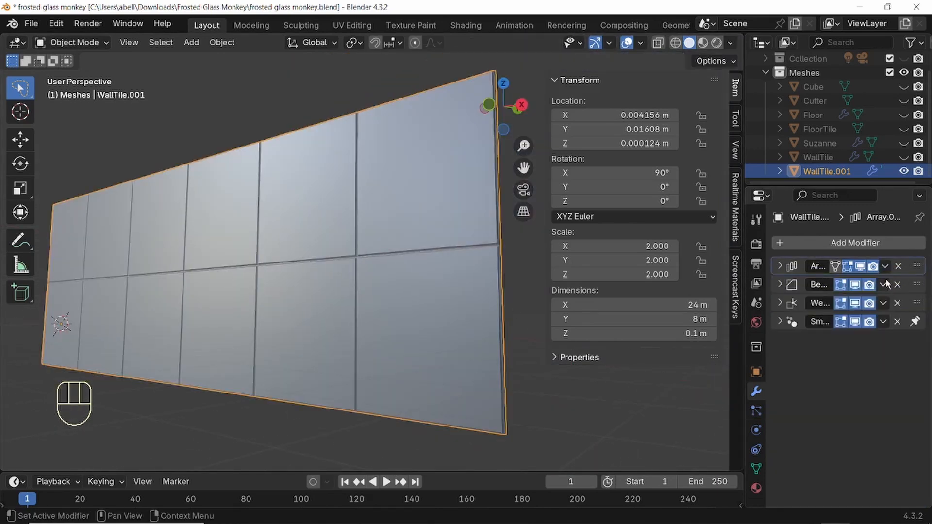
left_click(885, 267)
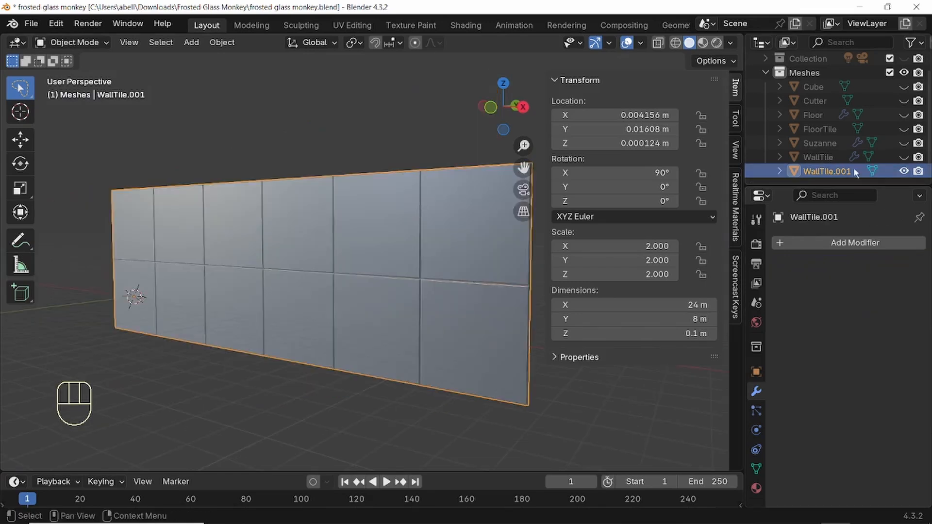
- Rename the WallTile.001 object as Wall
double_click(853, 171)
key("BackSpace")
key("BackSpace")
key("BackSpace")
key("BackSpace")
key("BackSpace")
key("Return")
- Unhide Floor and set the Wall's origin to its geometry
left_click(904, 114)
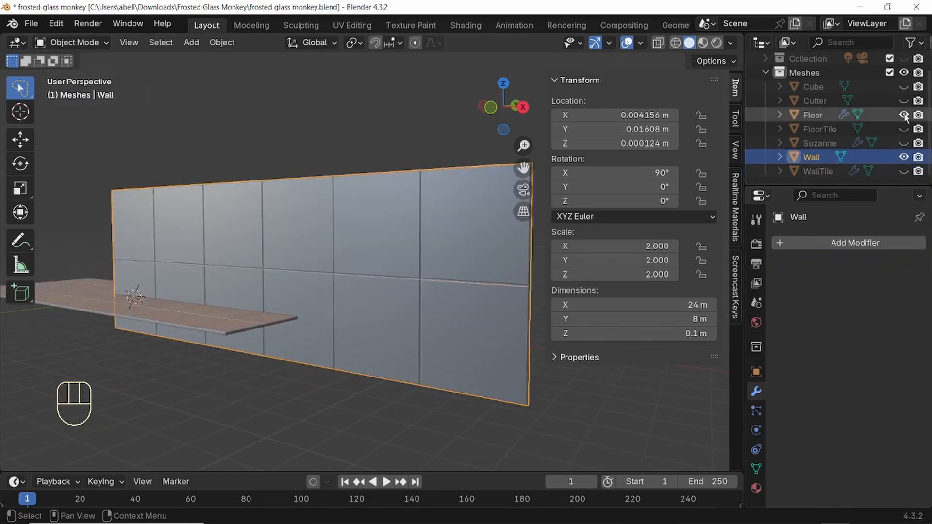
middle_click_drag(306, 291, 373, 246)
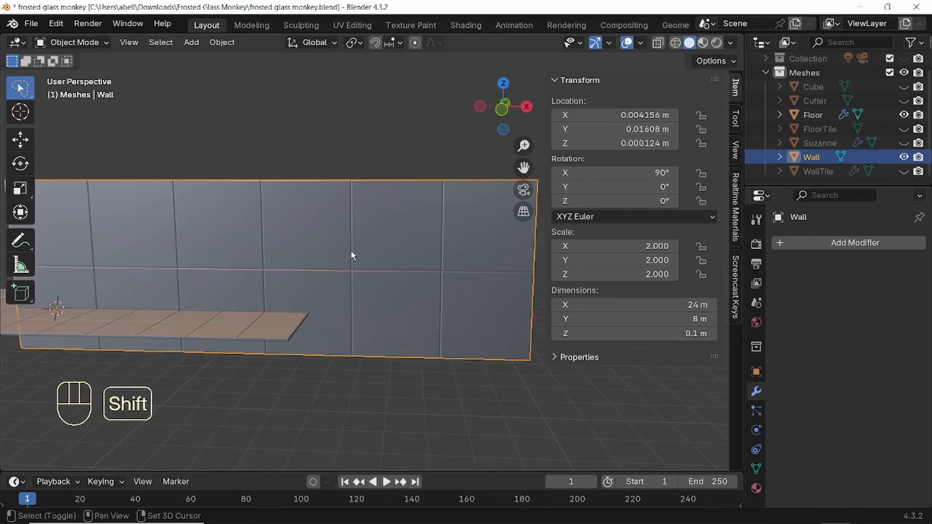
key("shift+s")
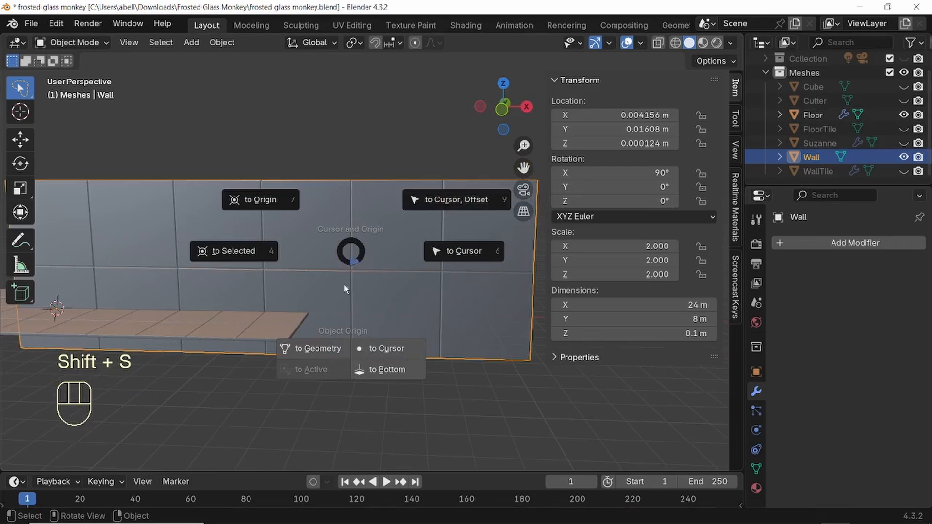
left_click(322, 347)
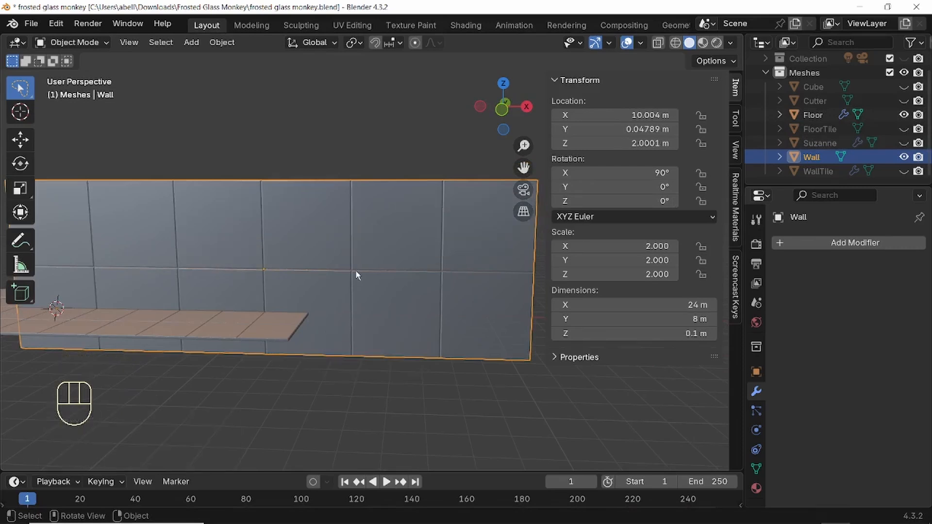
- Snap the Wall to the 3D cursor with offset, and unhide Suzanne
key("shift+s")
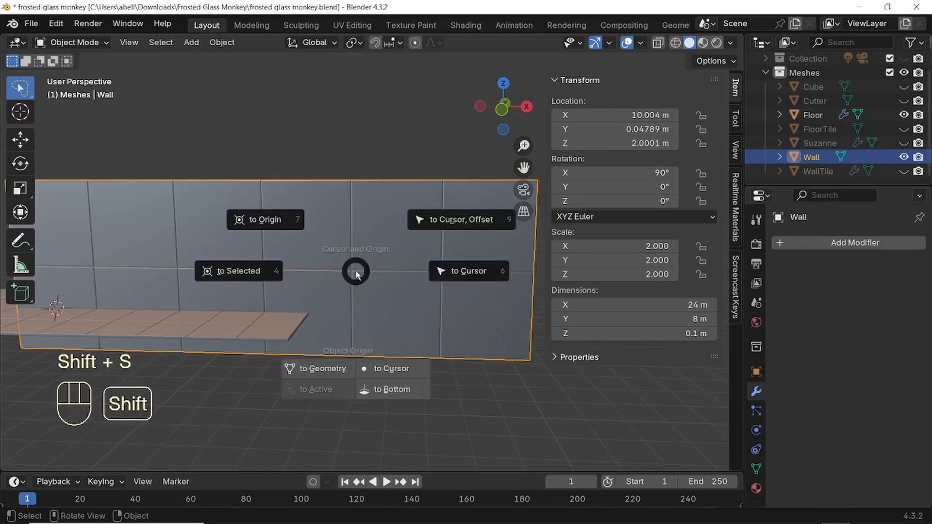
left_click(441, 221)
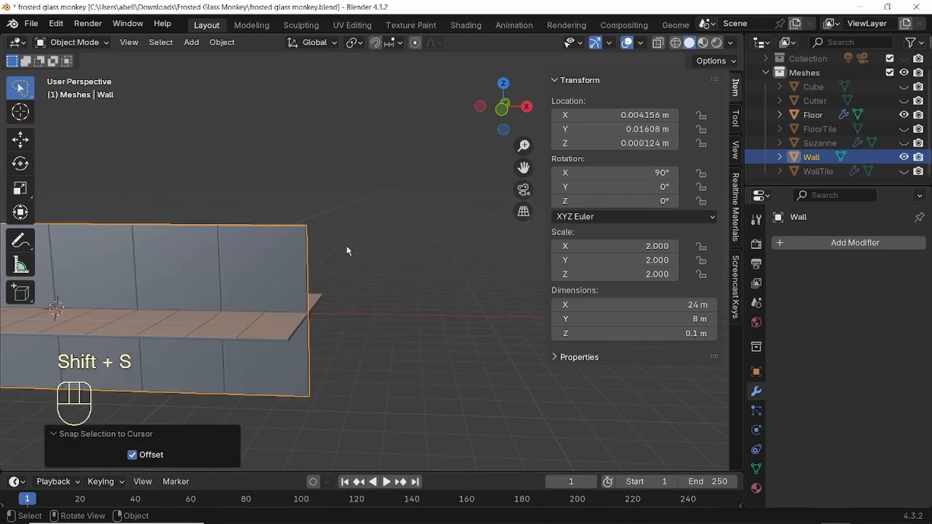
scroll(345, 245, "down", 4)
middle_click_drag(268, 241, 394, 218, "alt")
scroll(339, 243, "up", 4)
middle_click_drag(342, 246, 304, 210, "alt")
middle_click_drag(381, 287, 291, 300)
left_click(903, 144)
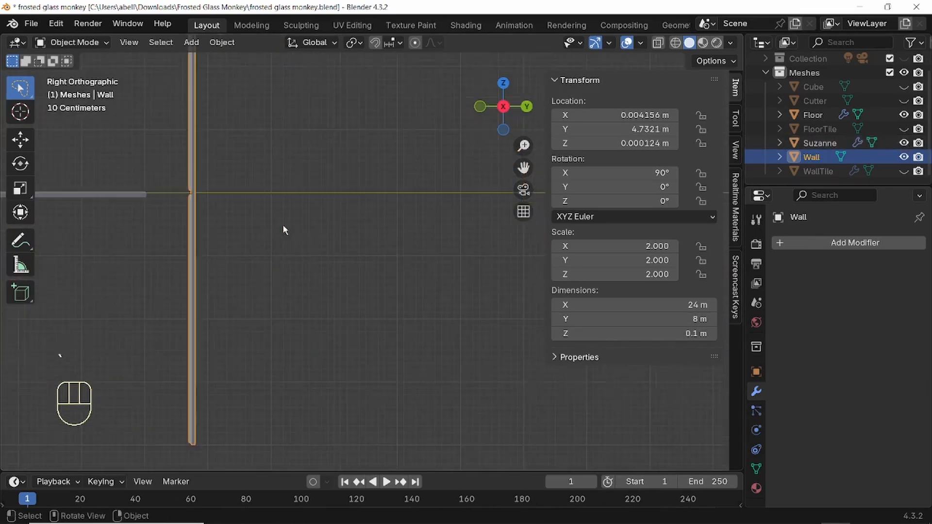
- Bring the Wall to the floor's back edge and shift it along X to about 0.024 m, aligning its vertical seam with the floor groove
middle_click_drag(257, 221, 502, 264, "alt")
scroll(384, 250, "up", 4)
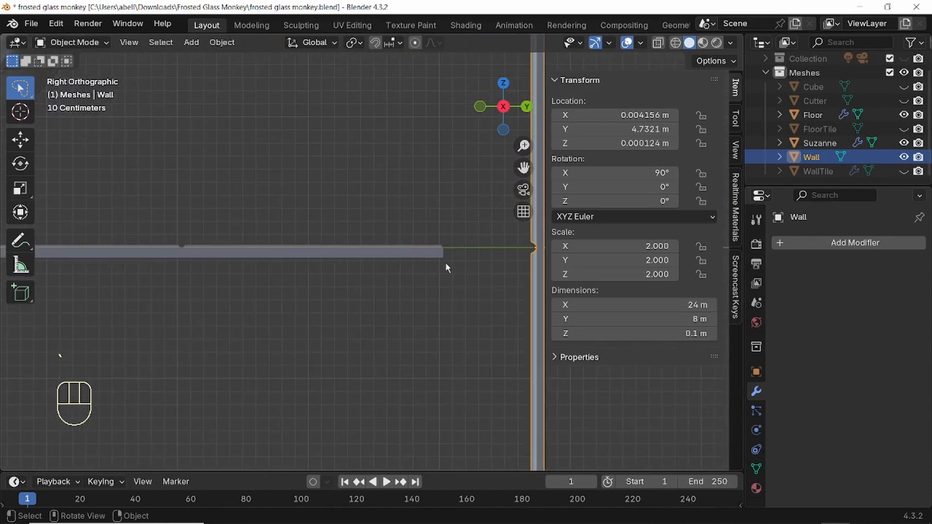
key("g")
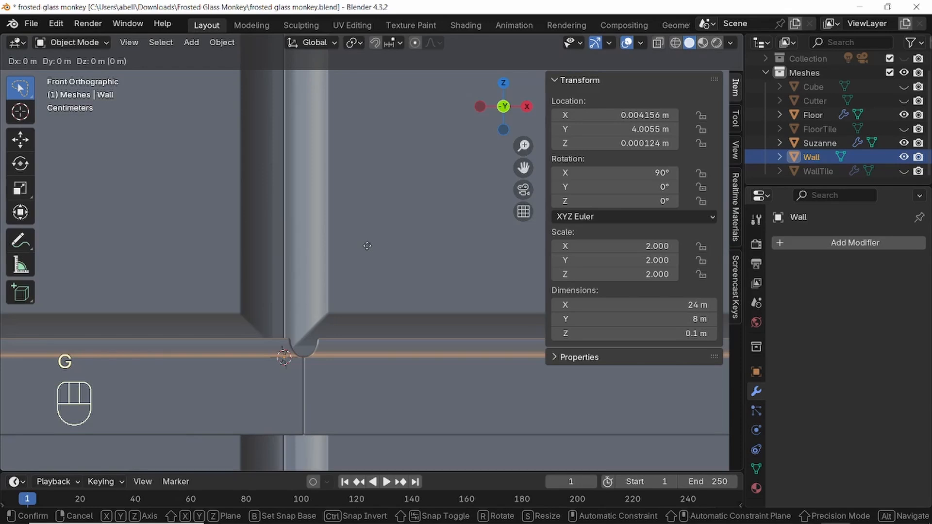
key("x")
key("shift")
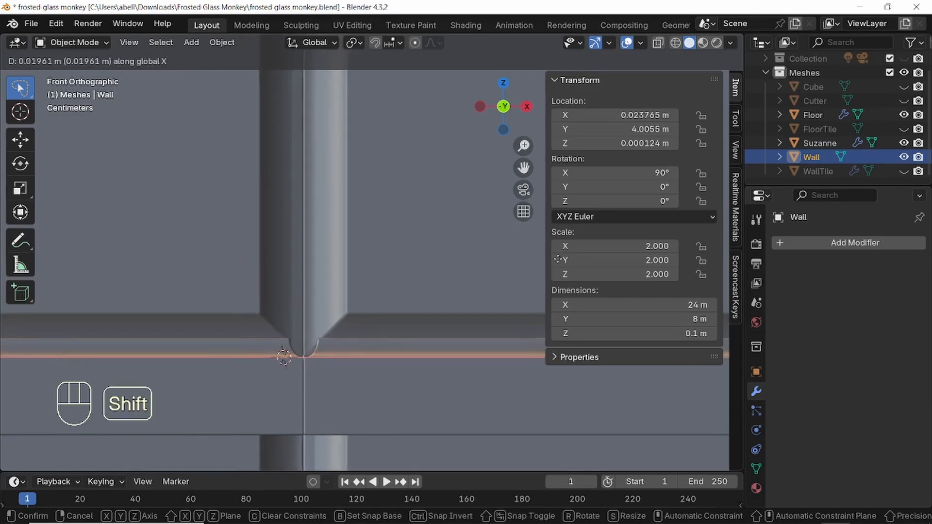
left_click(562, 261)
- Move the Wall along Y to about 4.0065 m, fitting it against the floor's back edge
scroll(399, 287, "down", 13)
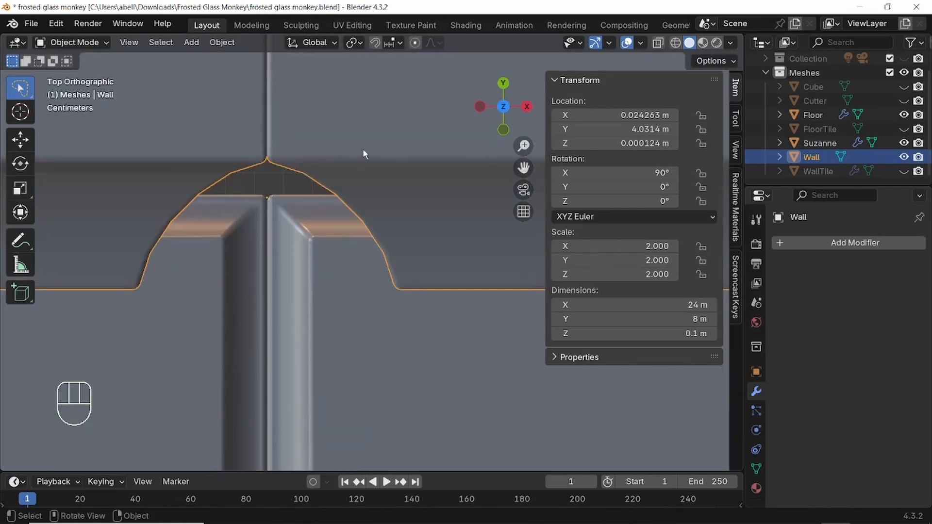
key("g")
key("y")
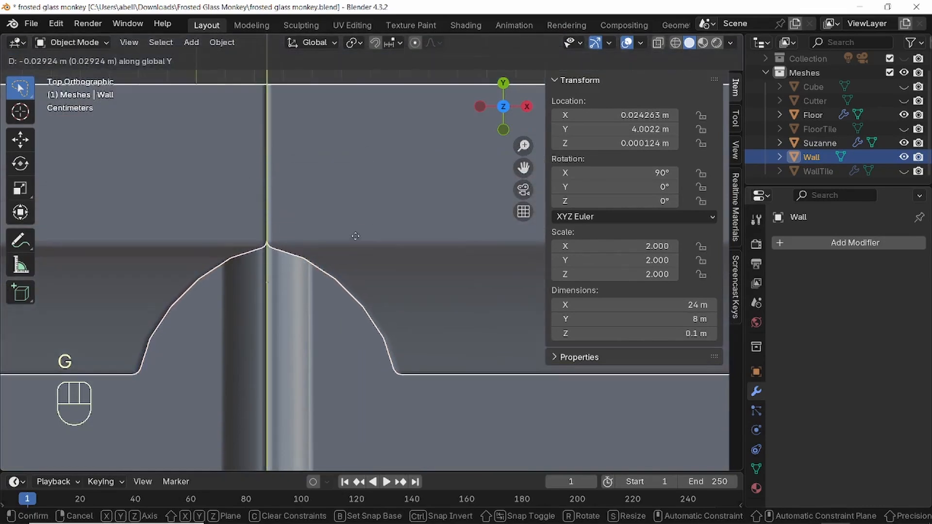
left_click(359, 263)
- Raise the Wall 2 m along Z so its lower edge meets the floor
middle_click_drag(359, 265, 411, 245)
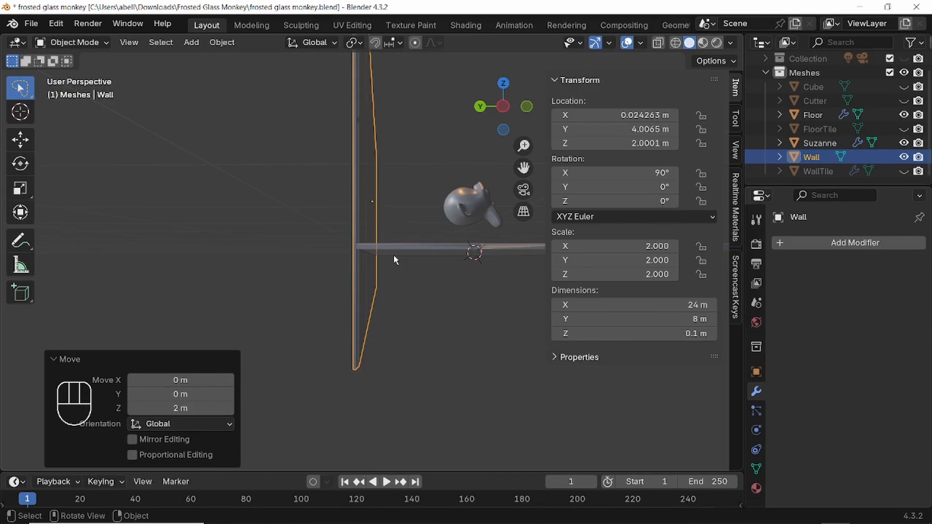
key("g")
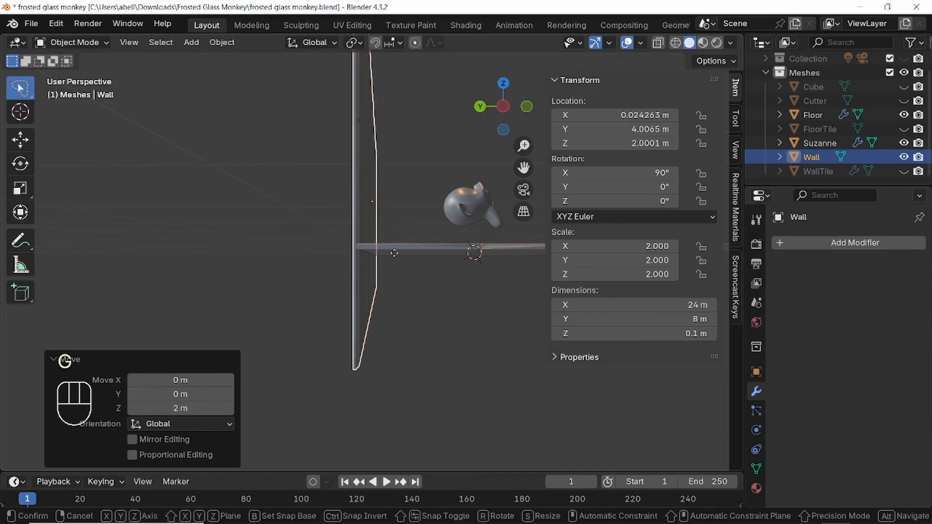
key("z")
key("2")
key("Return")
middle_click_drag(397, 262, 375, 214)
key("g")
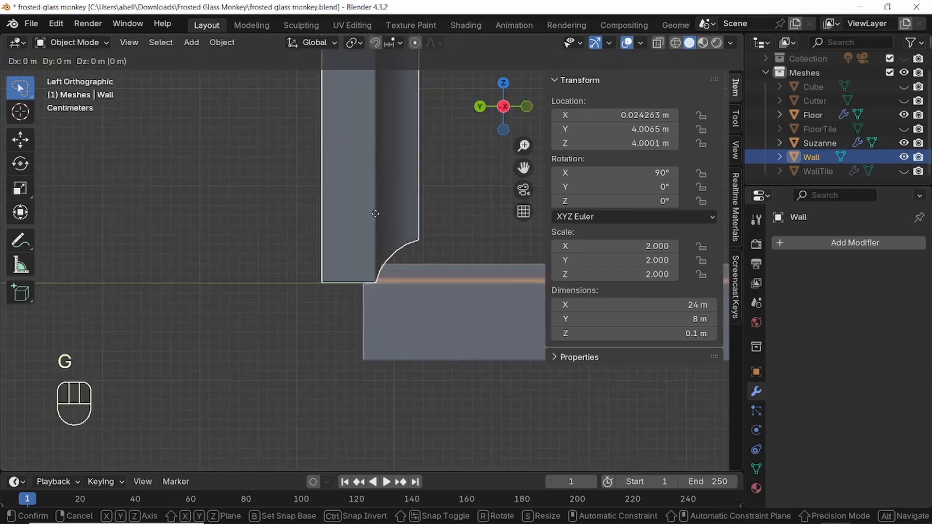
right_click(377, 212)
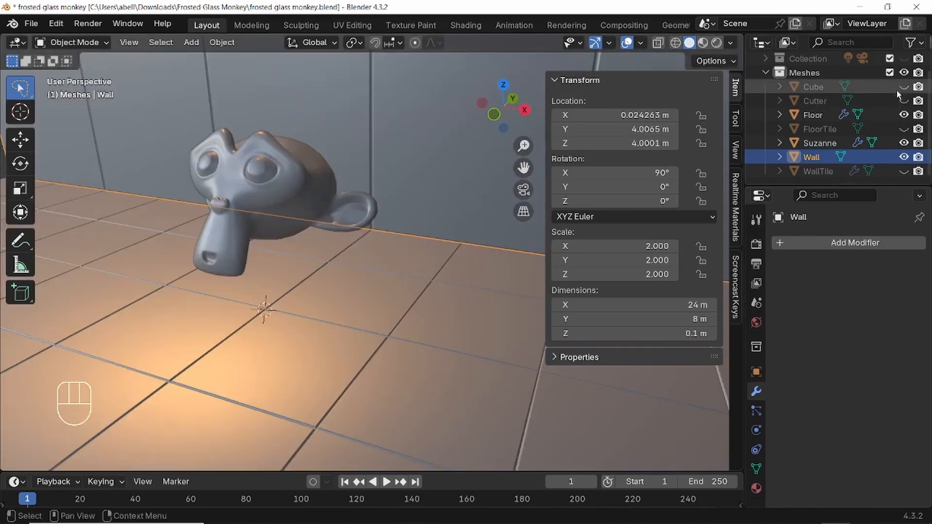
- Unhide the Cube block and switch the viewport shading to a neutral grey MatCap
left_click(902, 87)
mouse_move(357, 223)
middle_mouse_down()
mouse_move(355, 195)
mouse_move(380, 193)
mouse_move(363, 210)
middle_mouse_up()
left_click(730, 43)
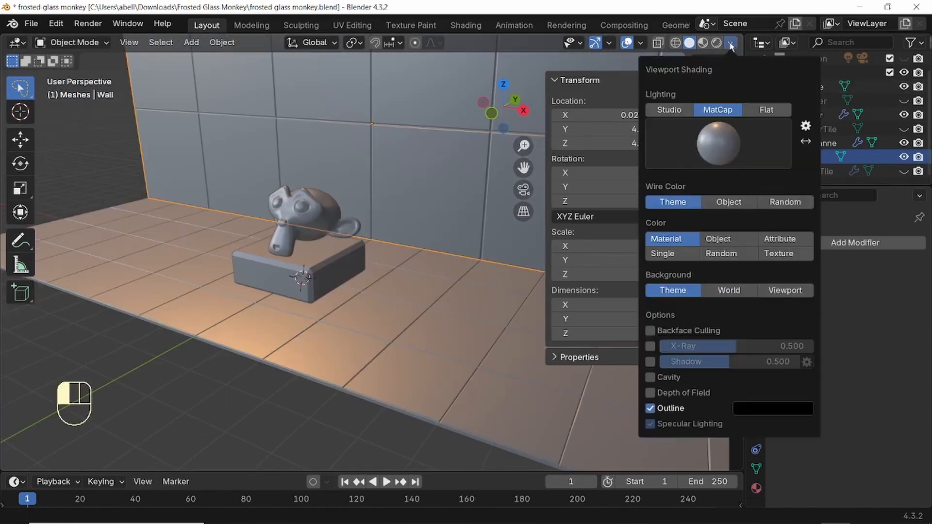
left_click(715, 137)
left_click(472, 192)
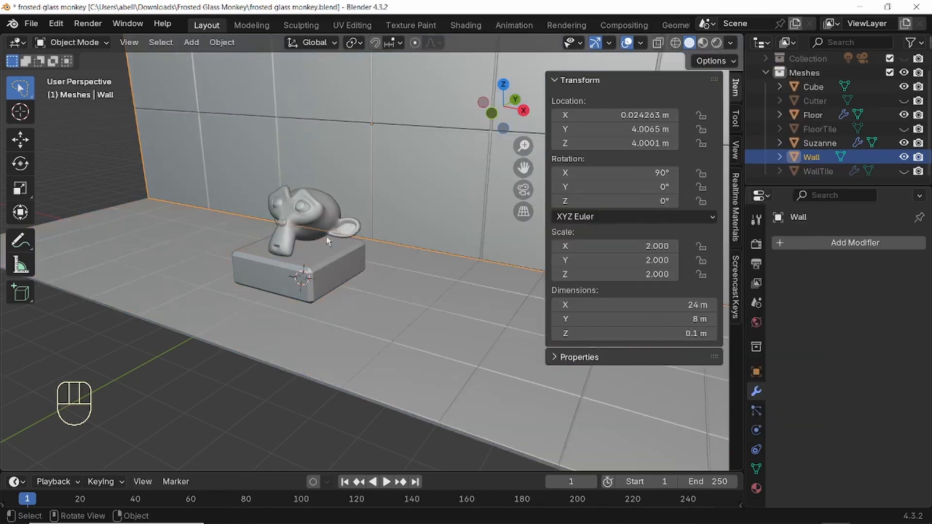
left_click(388, 285)
left_click(32, 24)
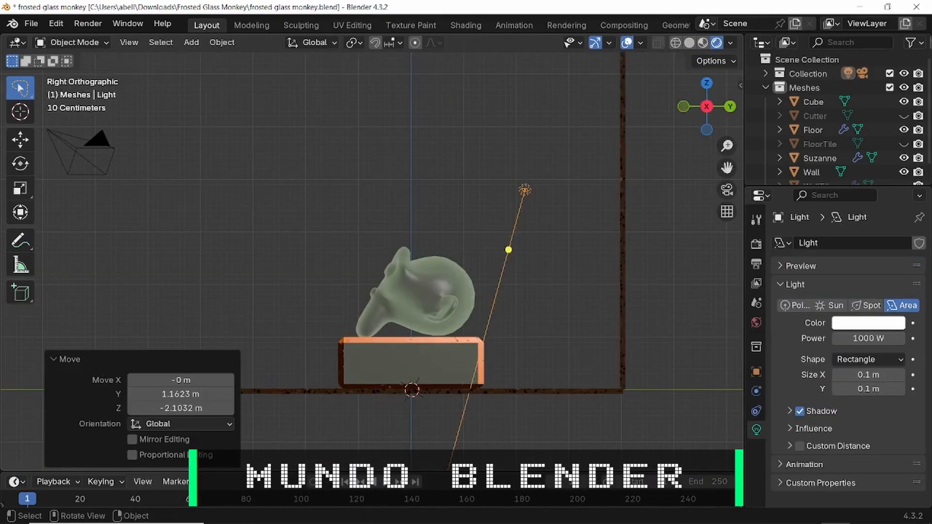
- Rotate the area light by about 35° in the side view, aiming it at the monkey head
key("r")
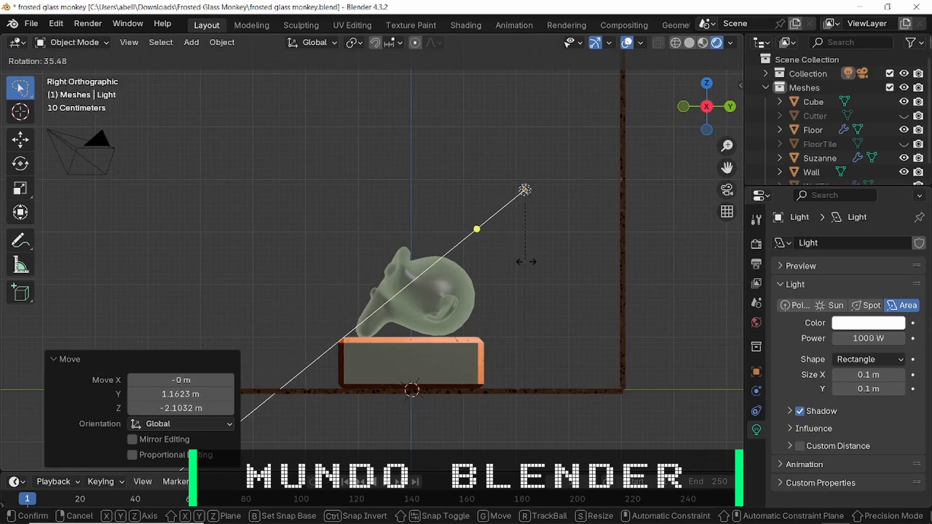